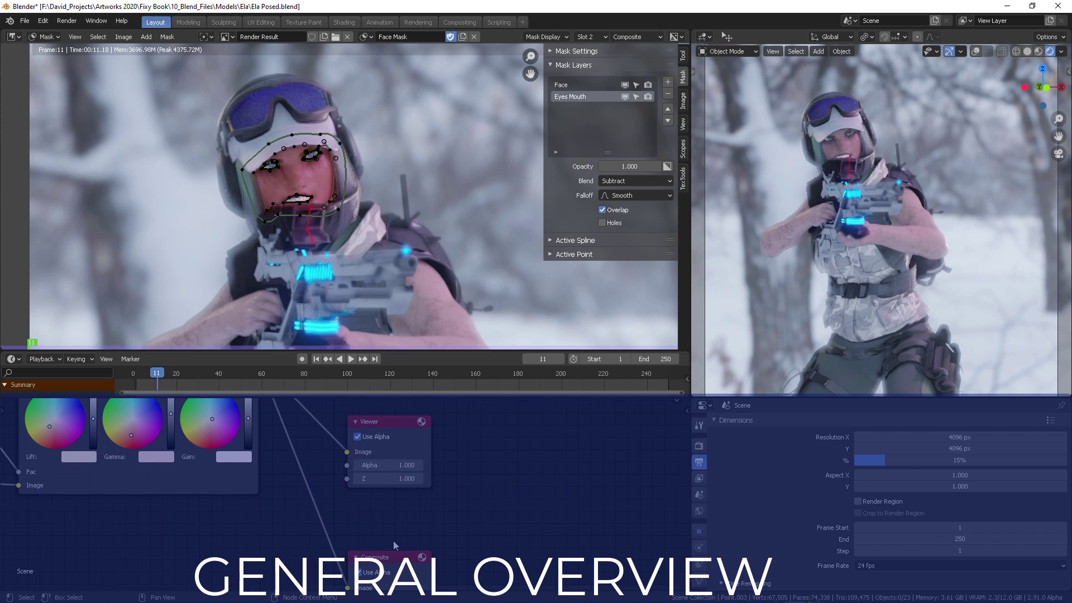
- Rearrange the compositor's output nodes by moving the Composite node closer to the Viewer node and shifting the Viewer node further along
drag(389, 558, 395, 516)
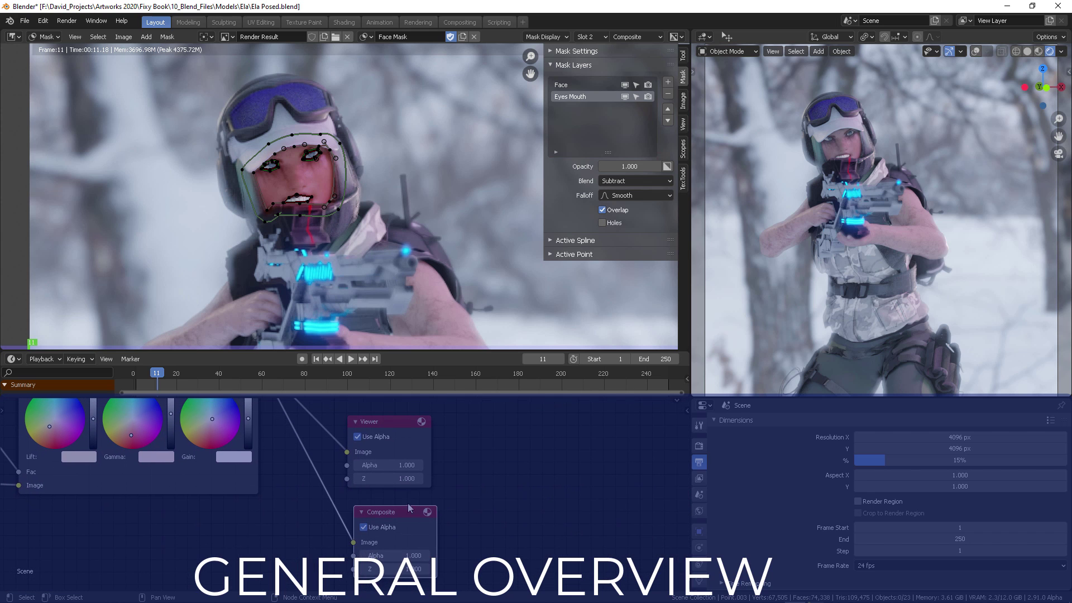
middle_drag(461, 475, 524, 500)
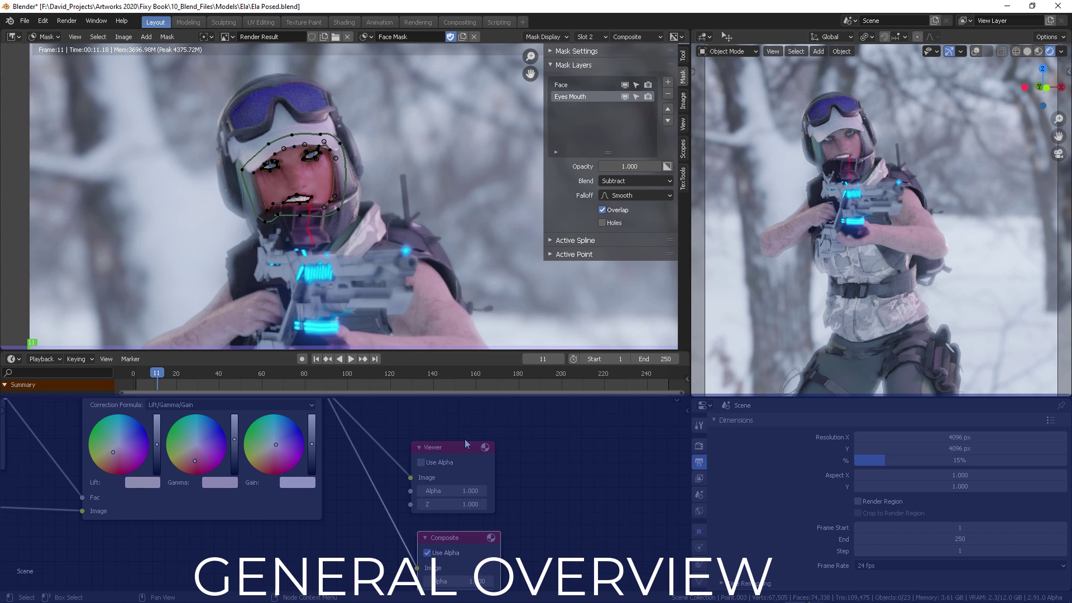
drag(472, 447, 542, 431)
scroll(353, 499, down, 4)
middle_drag(355, 501, 534, 485)
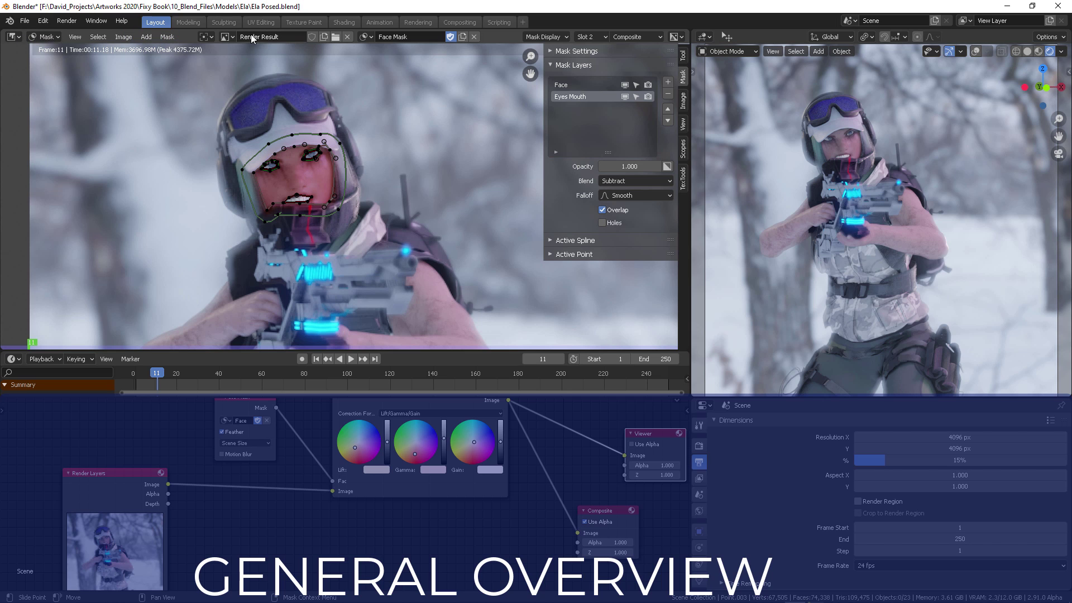
- Choose Render Result as the displayed image and set the Eyes Mouth mask layer's opacity to 0.74
click(229, 37)
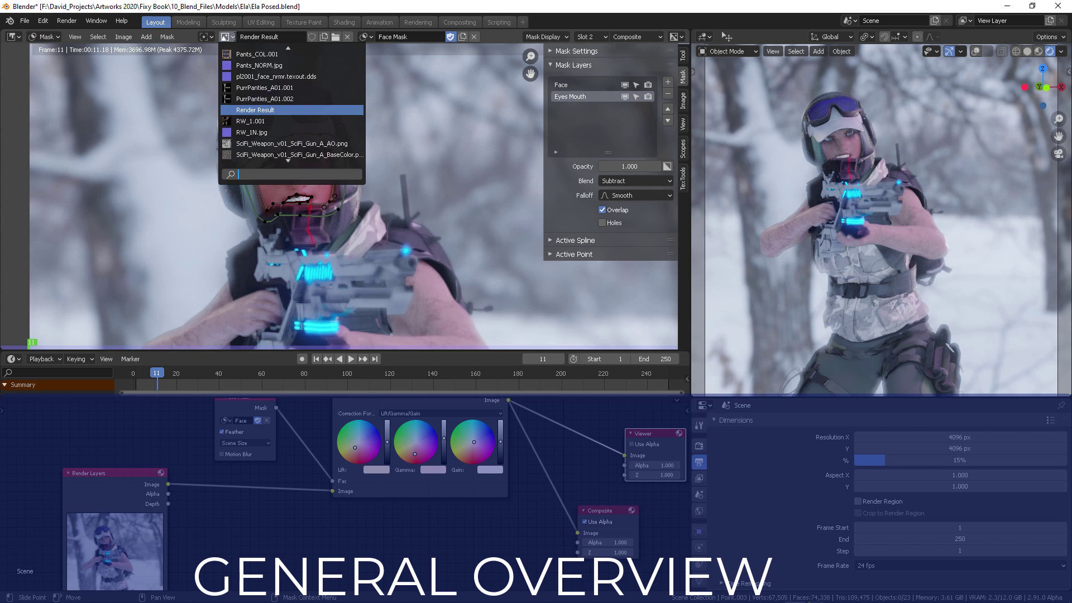
click(287, 110)
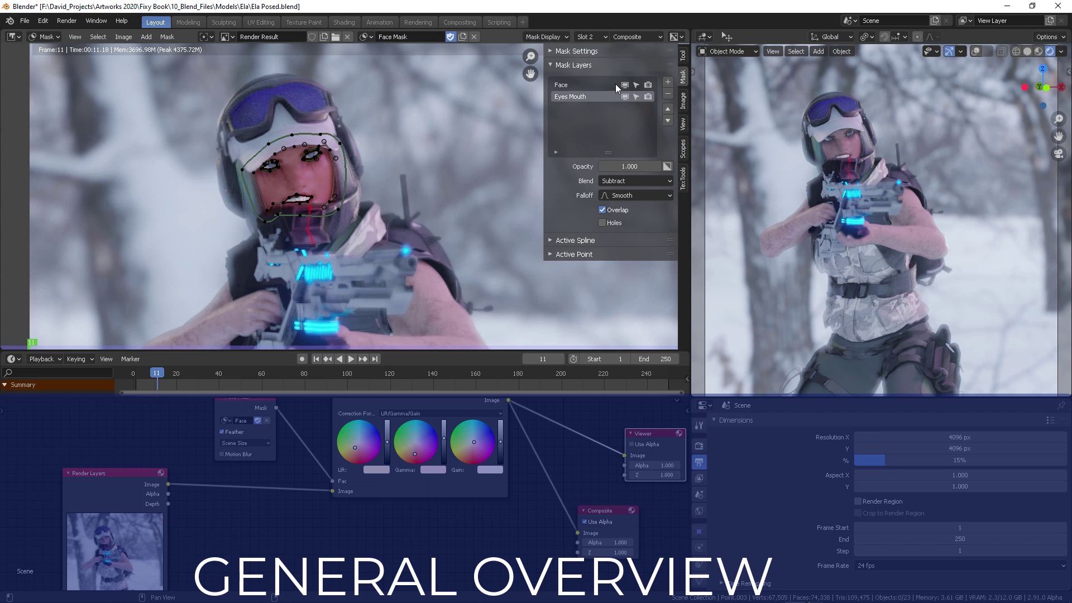
click(634, 182)
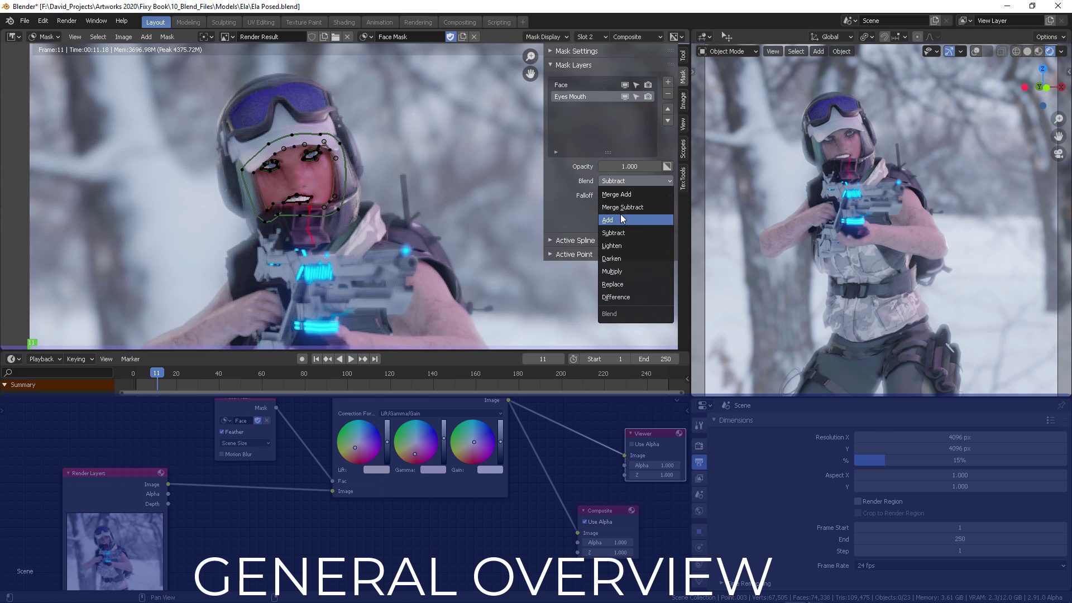
click(635, 166)
text(0.74)
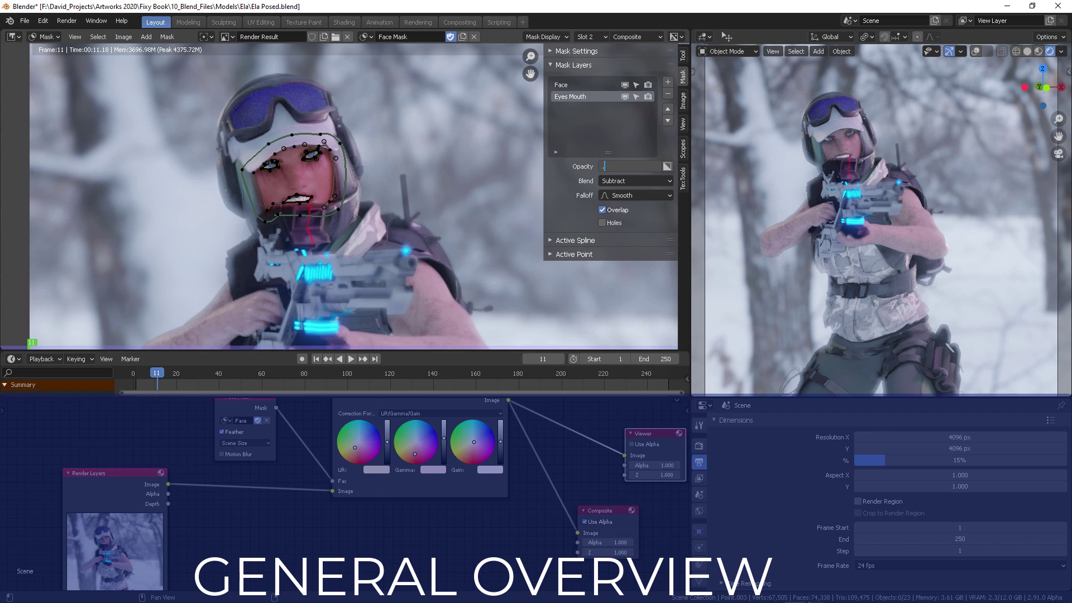
key(Return)
- Set the opacity of the Face mask layer to 0.42
scroll(401, 170, up, 3)
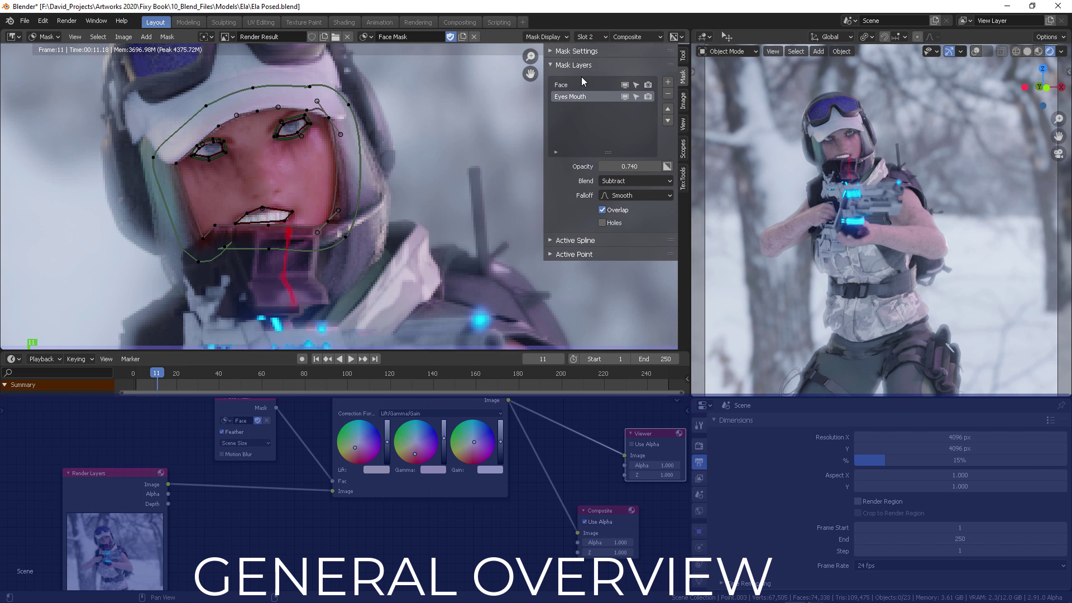
click(574, 86)
click(628, 166)
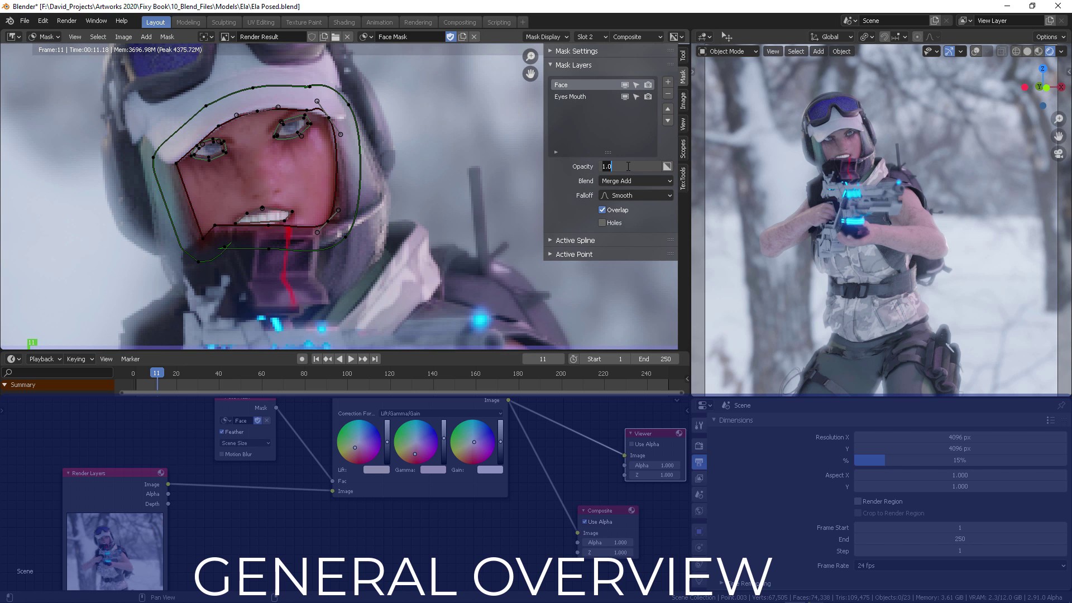
text(.42)
key(Return)
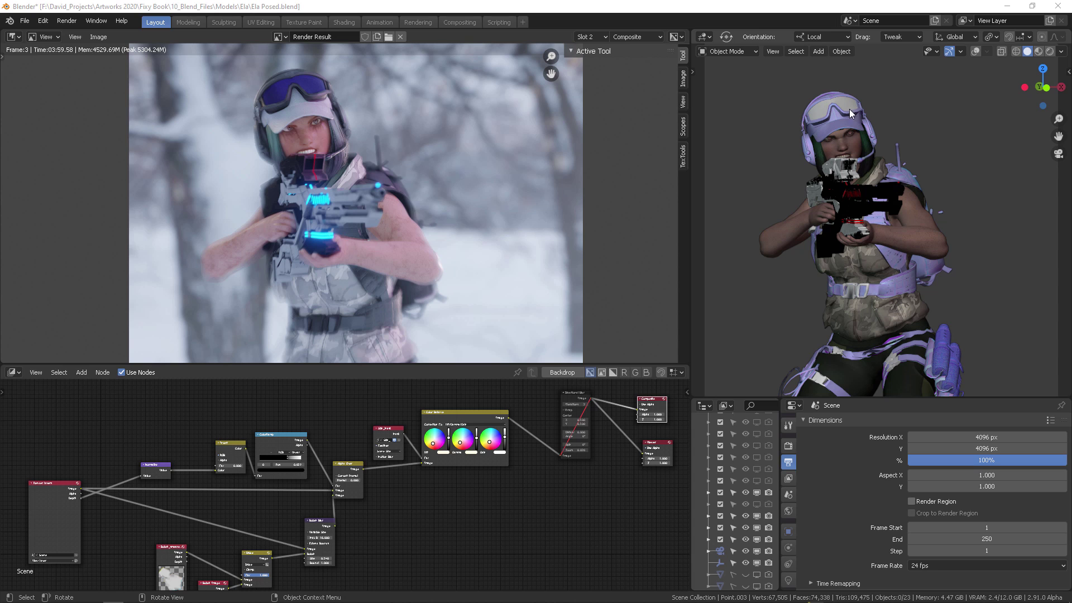
- Show the camera viewport in rendered shading and change the large 3D viewport into a Compositor editor
click(1050, 50)
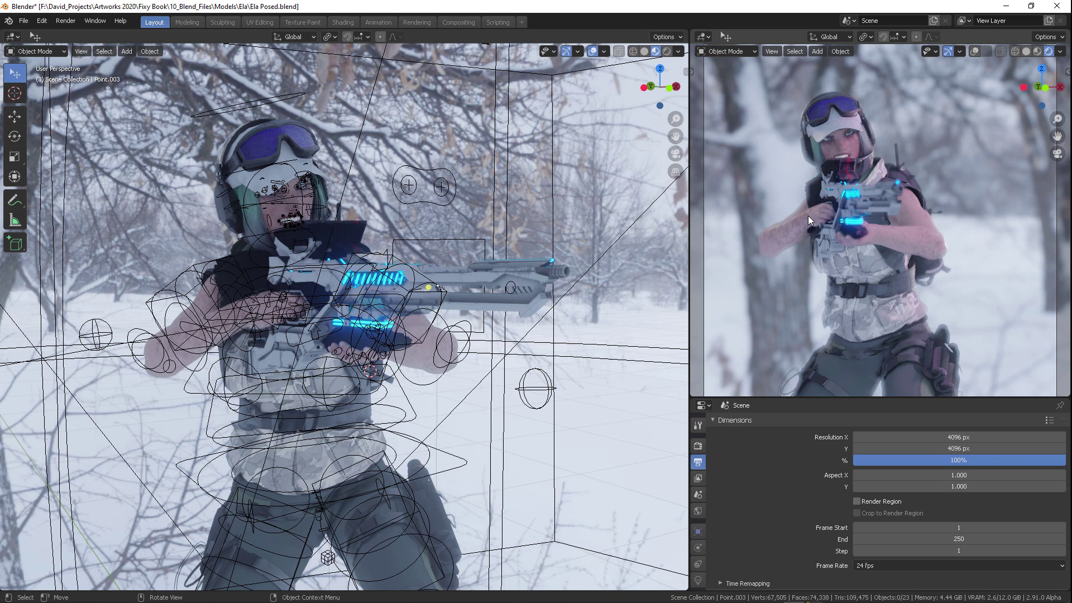
click(12, 36)
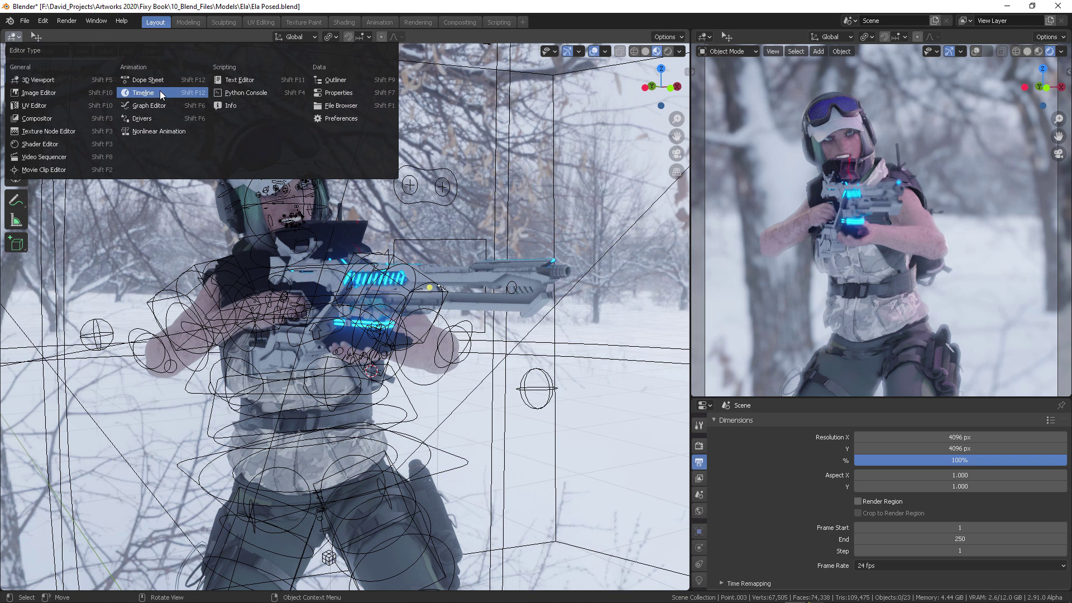
click(58, 118)
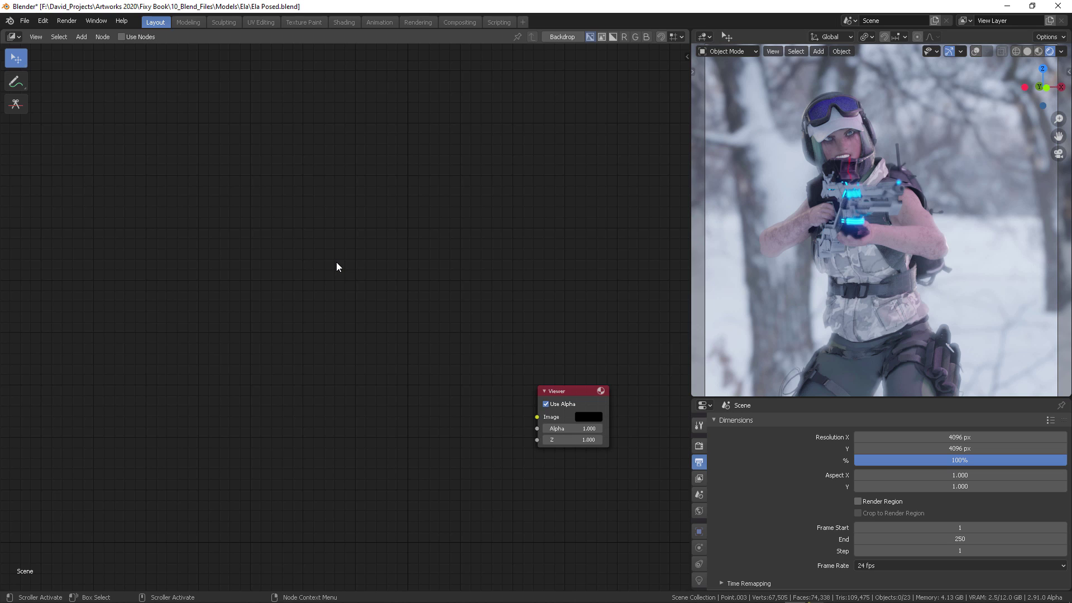
- Move the Render Layers node up so that it sits beside the Viewer node in the compositor
middle_drag(359, 354, 417, 200)
drag(411, 526, 354, 204)
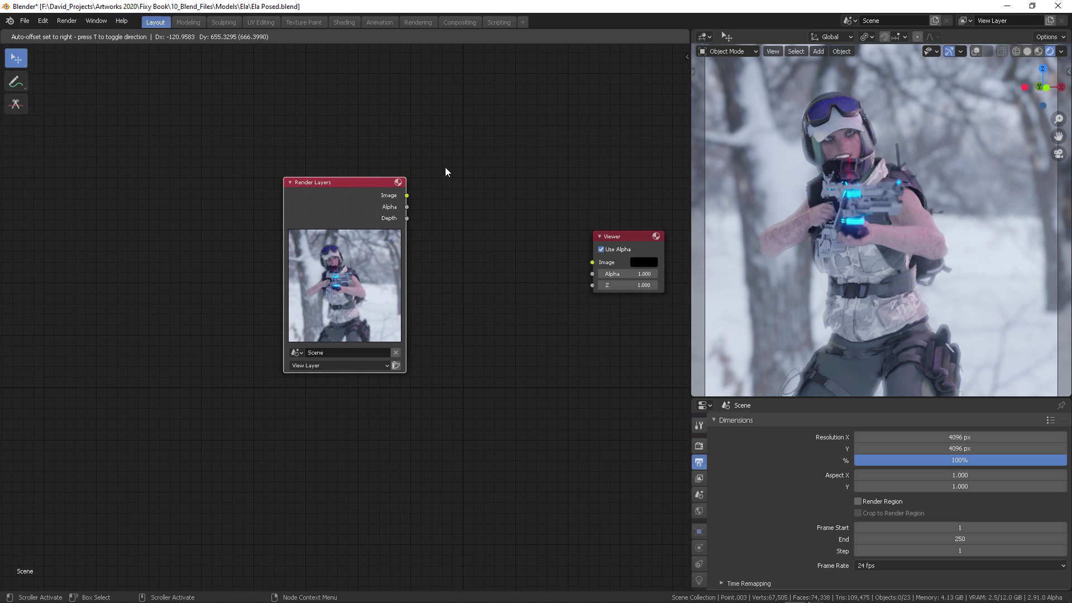
scroll(433, 220, up, 2)
click(852, 21)
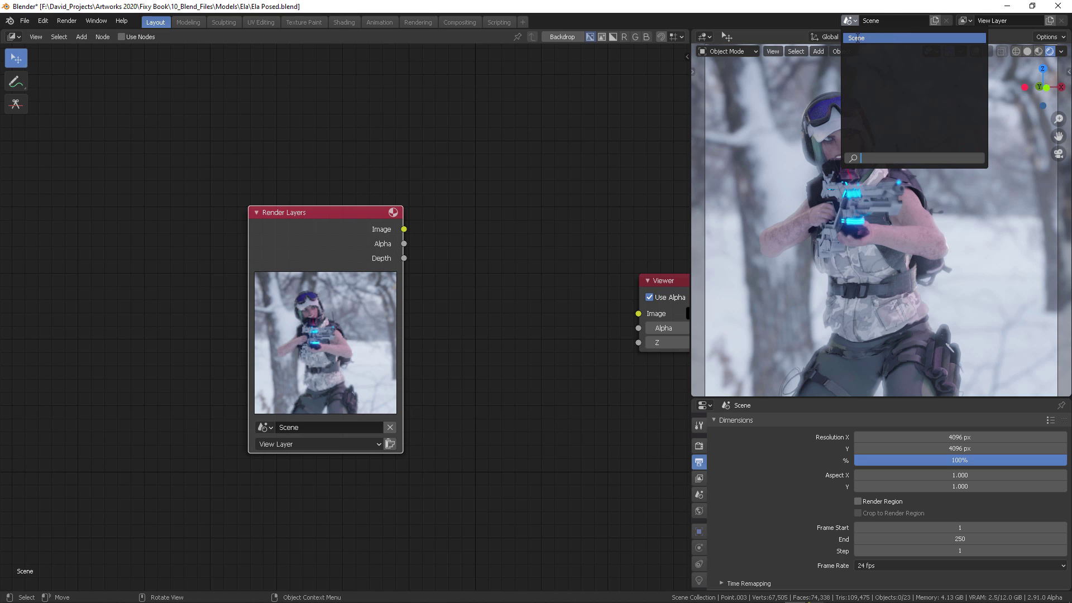
click(969, 21)
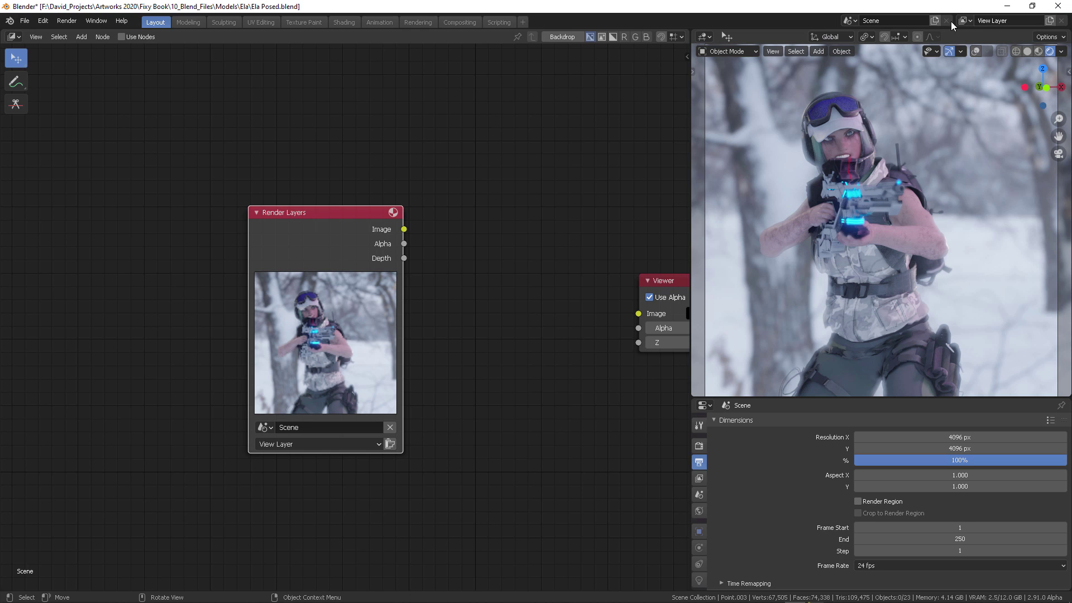
middle_drag(472, 199, 398, 213)
middle_drag(398, 213, 434, 216)
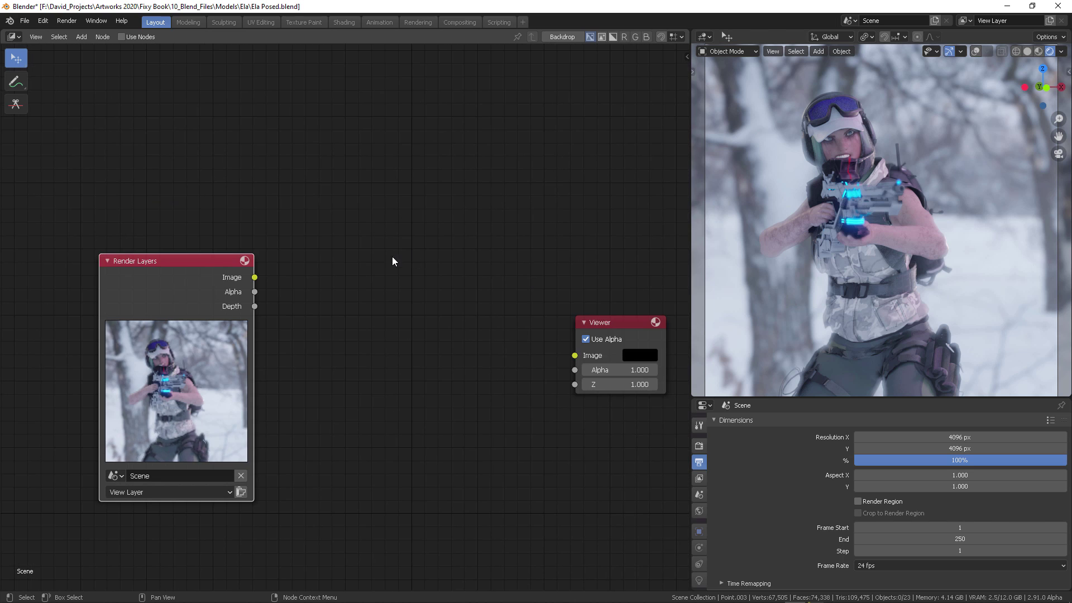
middle_drag(393, 259, 361, 223)
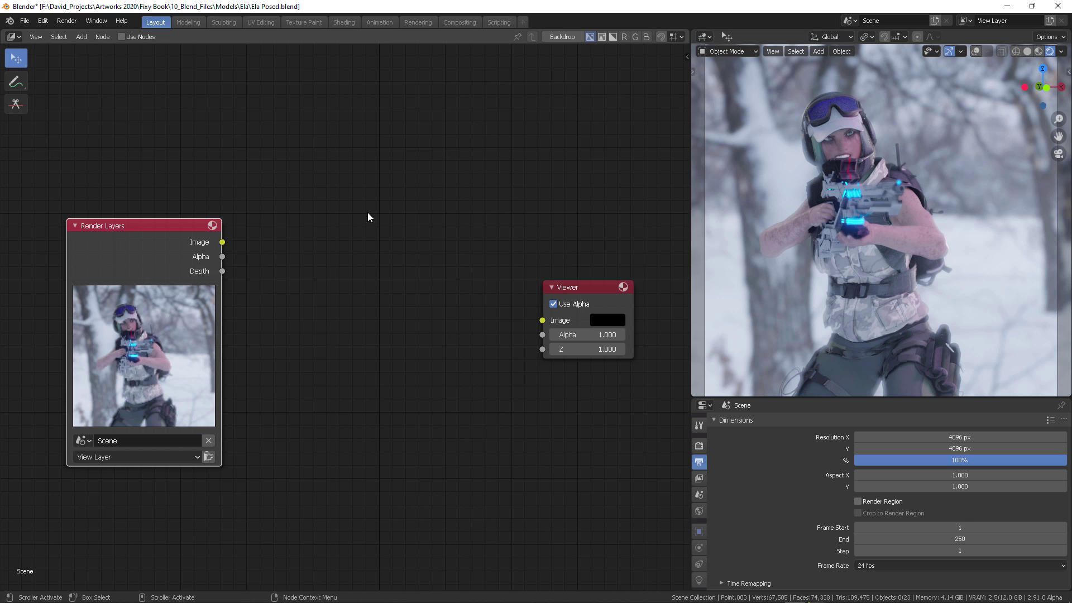
middle_drag(367, 218, 382, 260)
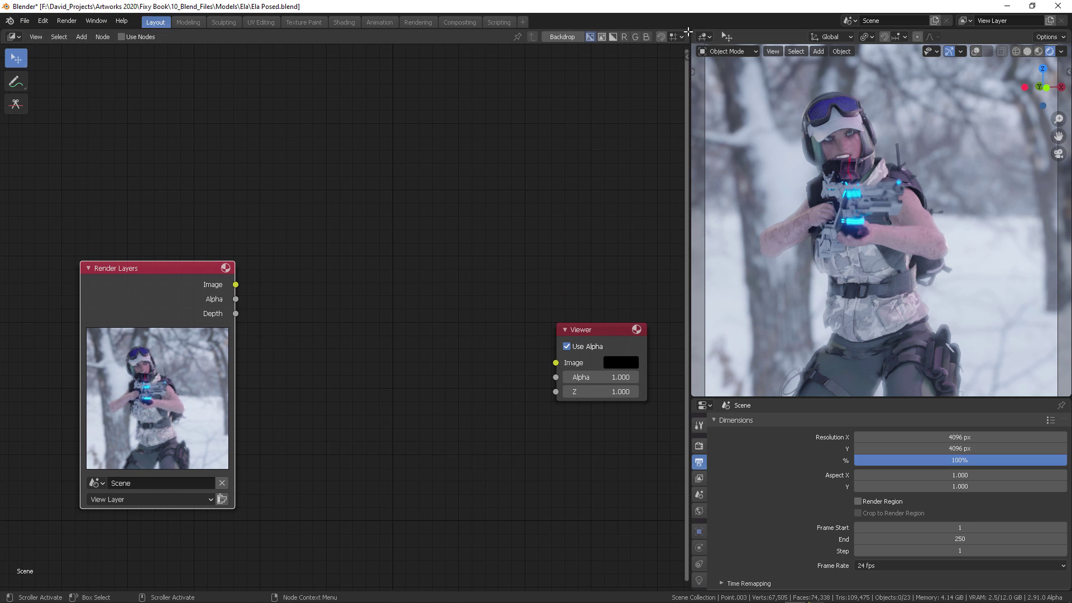
- Split the compositor area into two stacked areas and change the upper one to an Image Editor
drag(689, 32, 673, 301)
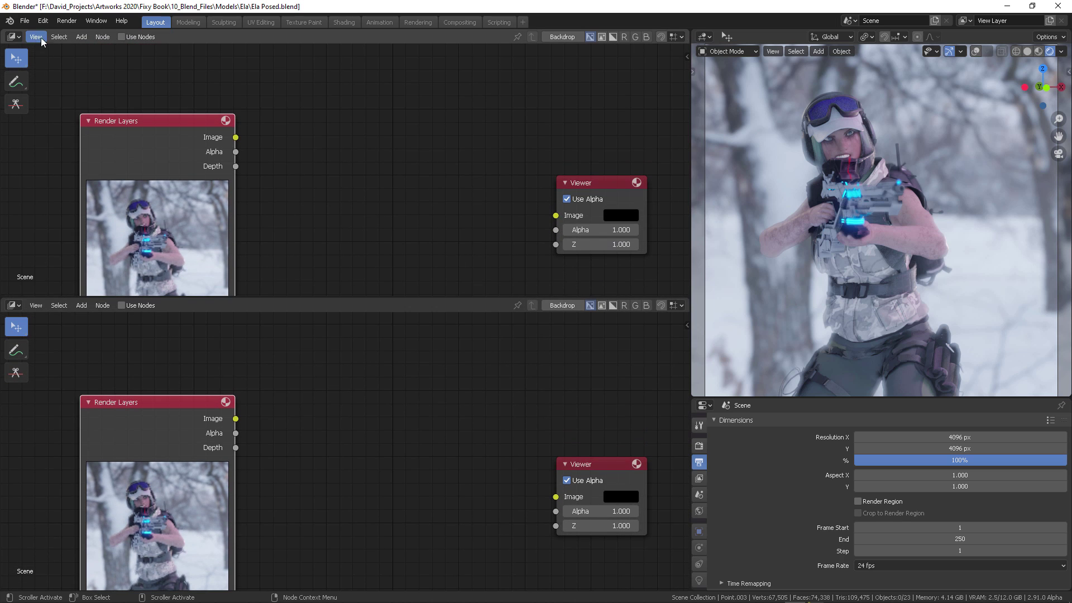
click(14, 37)
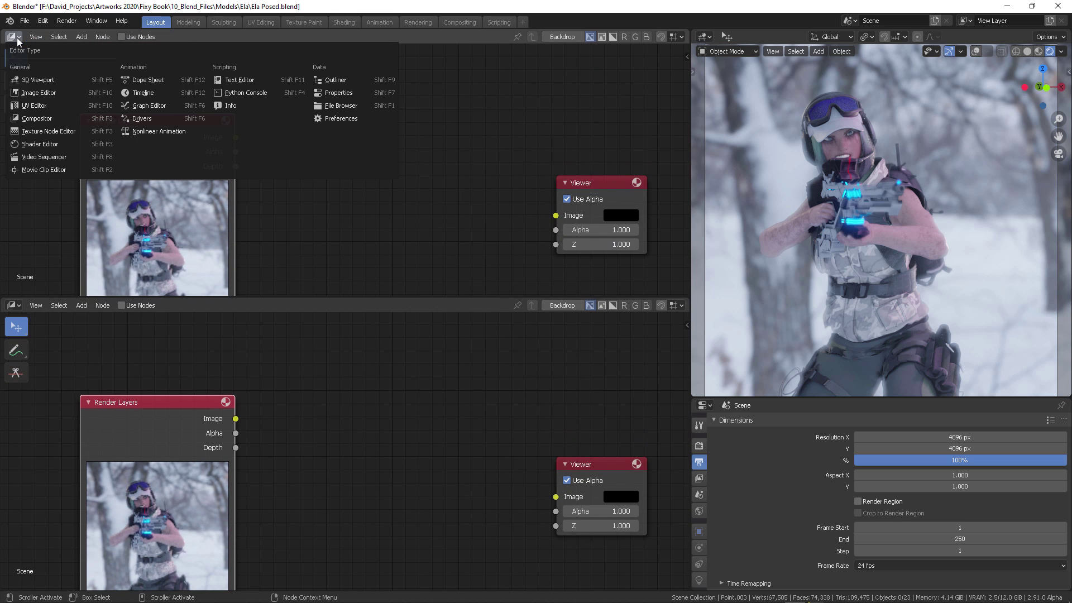
click(55, 93)
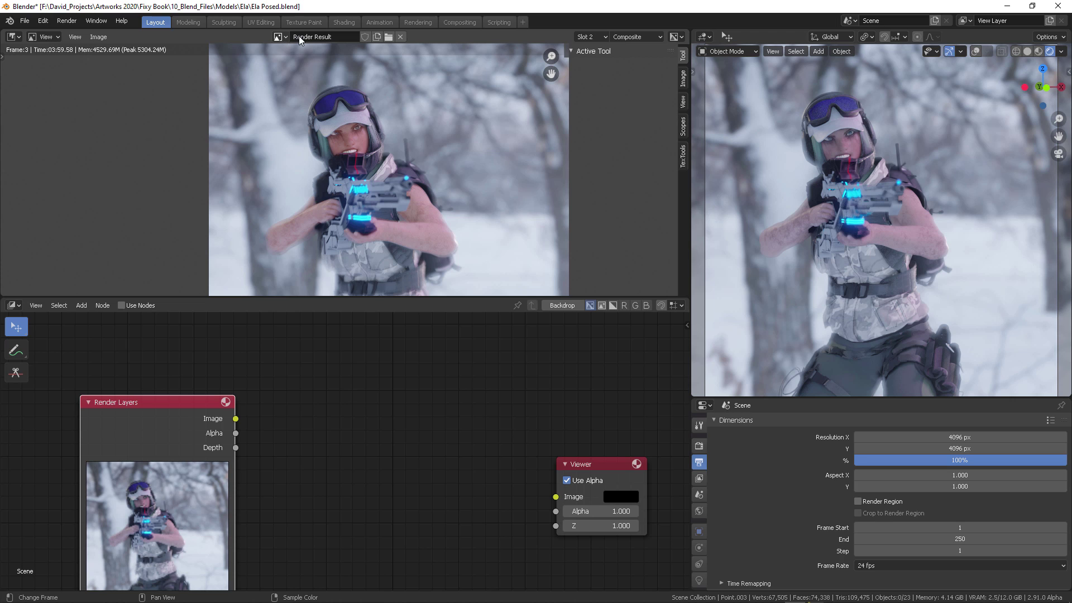
- Browse the images available in the Image Editor and choose Render Result for display
click(279, 37)
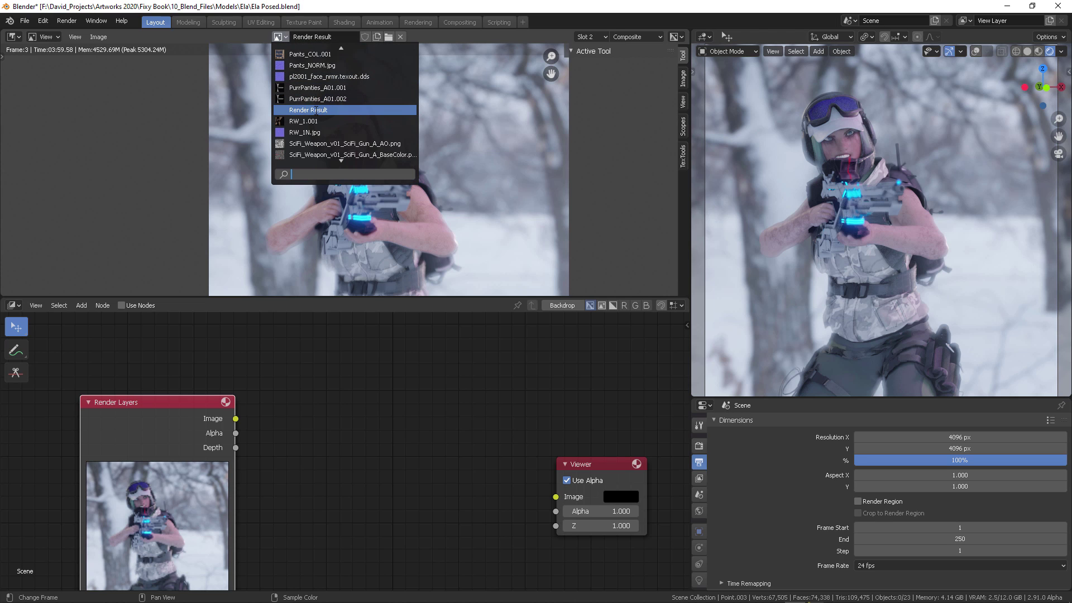
scroll(328, 110, up, 20)
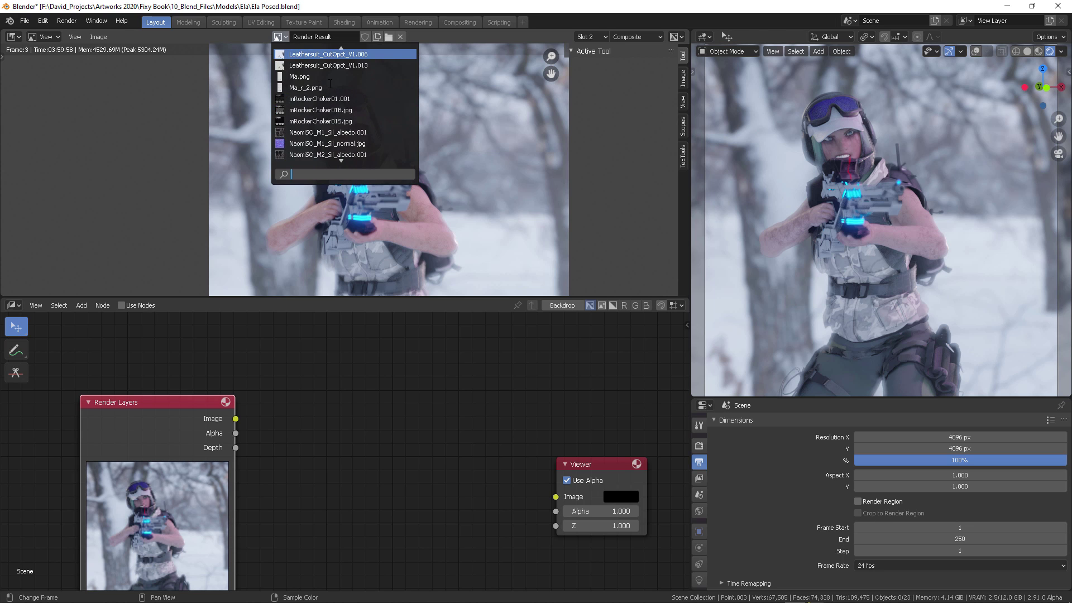
scroll(333, 78, up, 15)
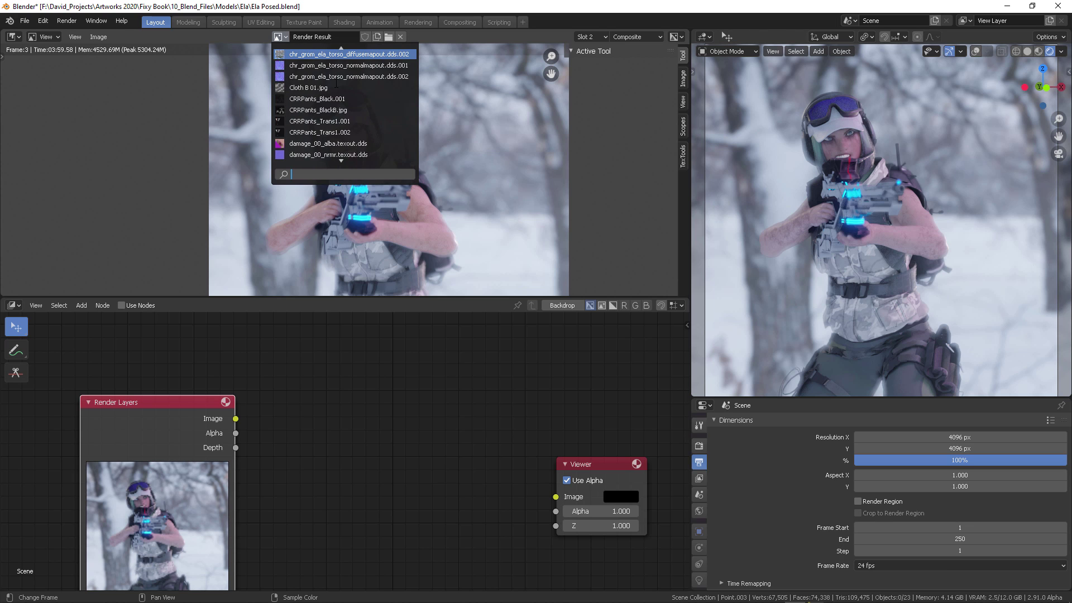
scroll(343, 80, down, 17)
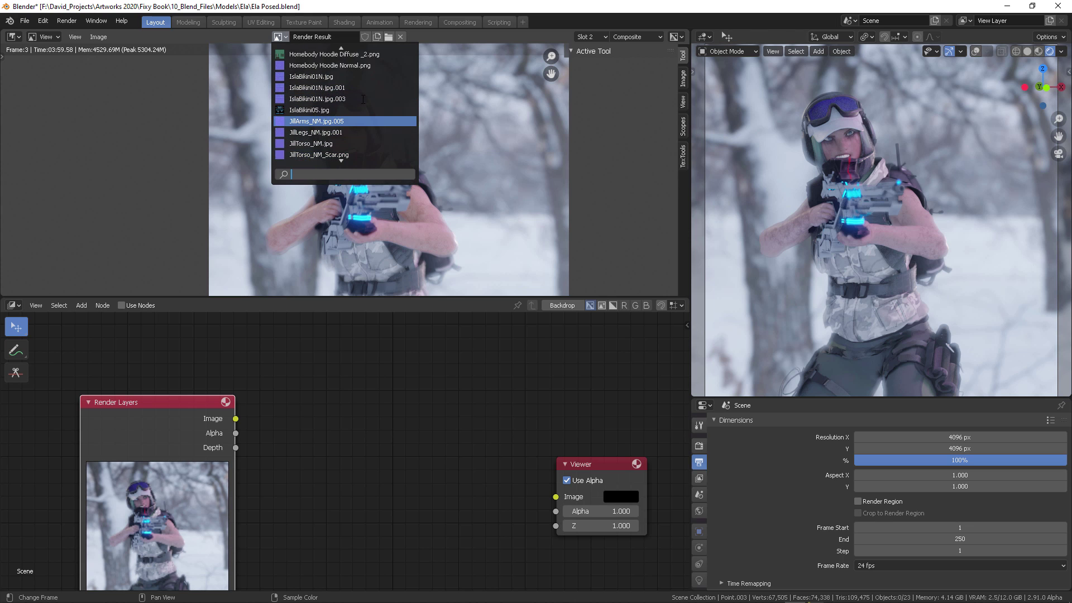
scroll(364, 117, down, 4)
scroll(364, 118, down, 10)
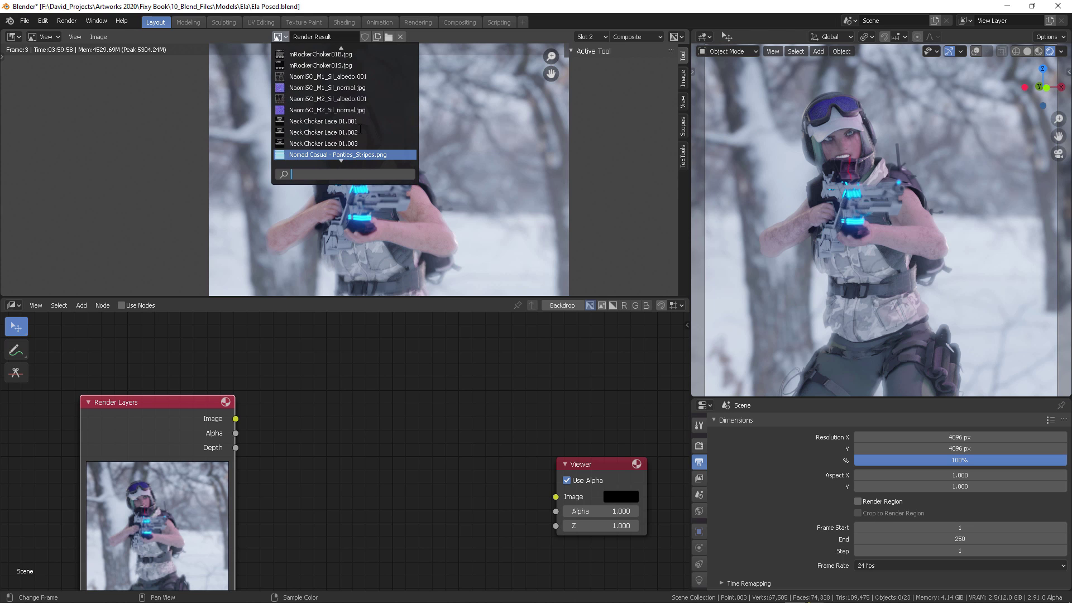
scroll(351, 131, down, 3)
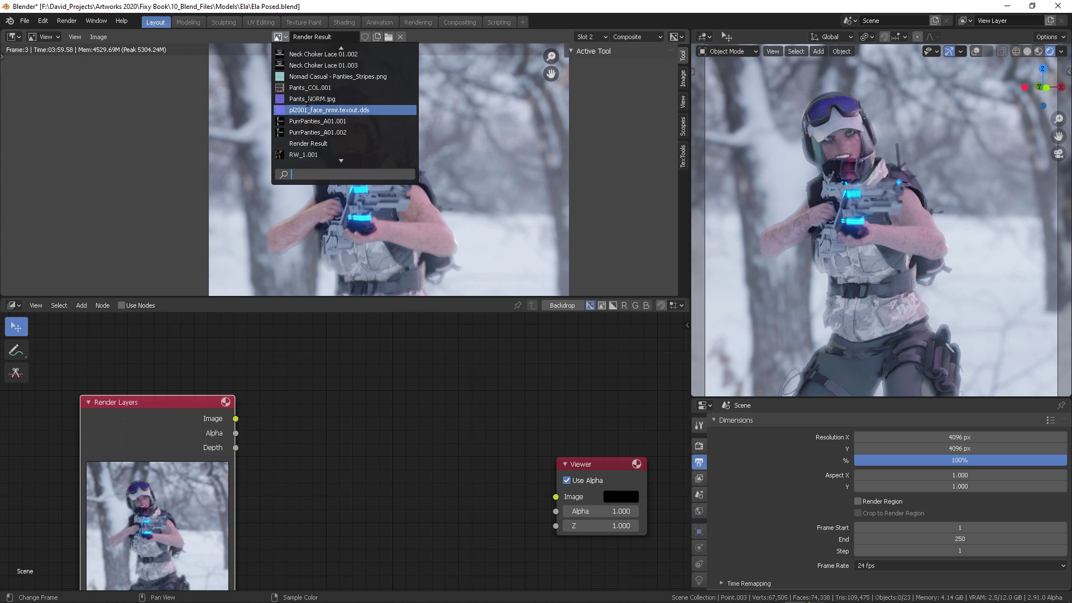
click(317, 144)
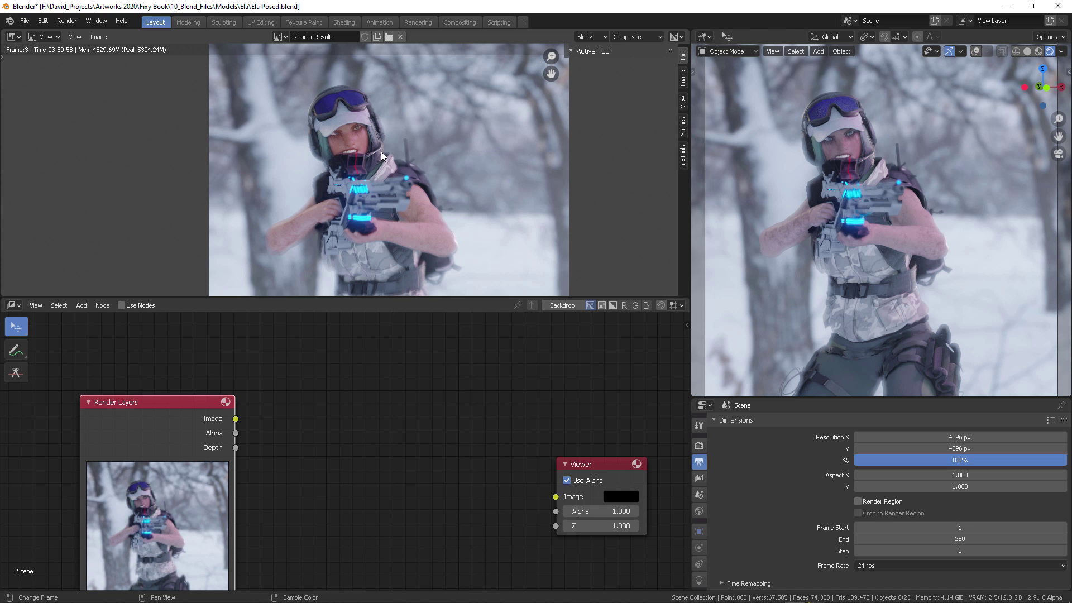
- Enlarge the compositor area by moving its border up, and enable both Use Nodes and Backdrop
middle_drag(422, 381, 407, 350)
drag(422, 297, 441, 190)
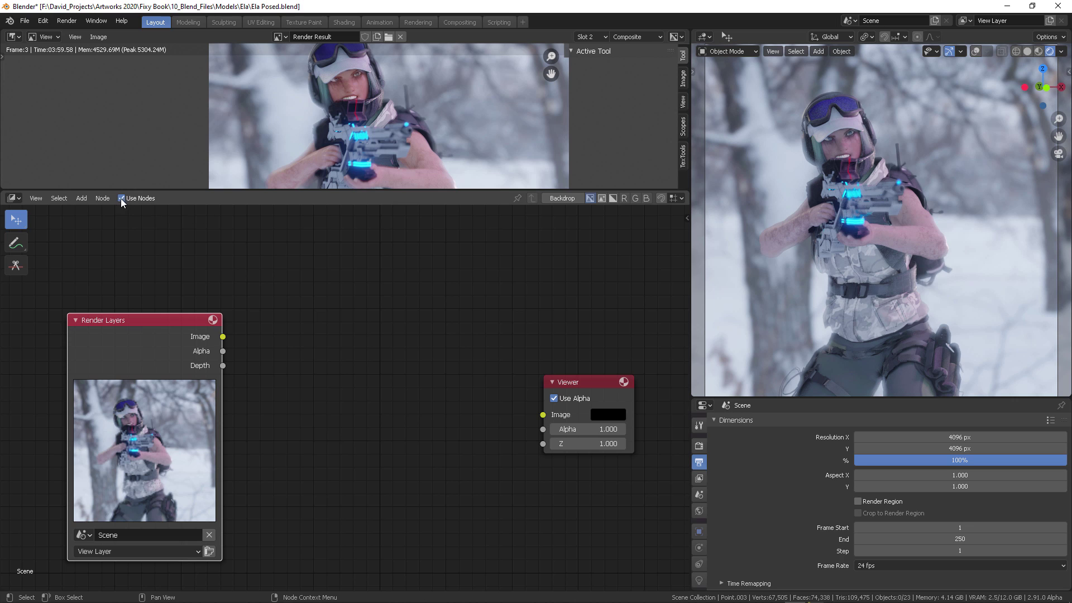
click(559, 200)
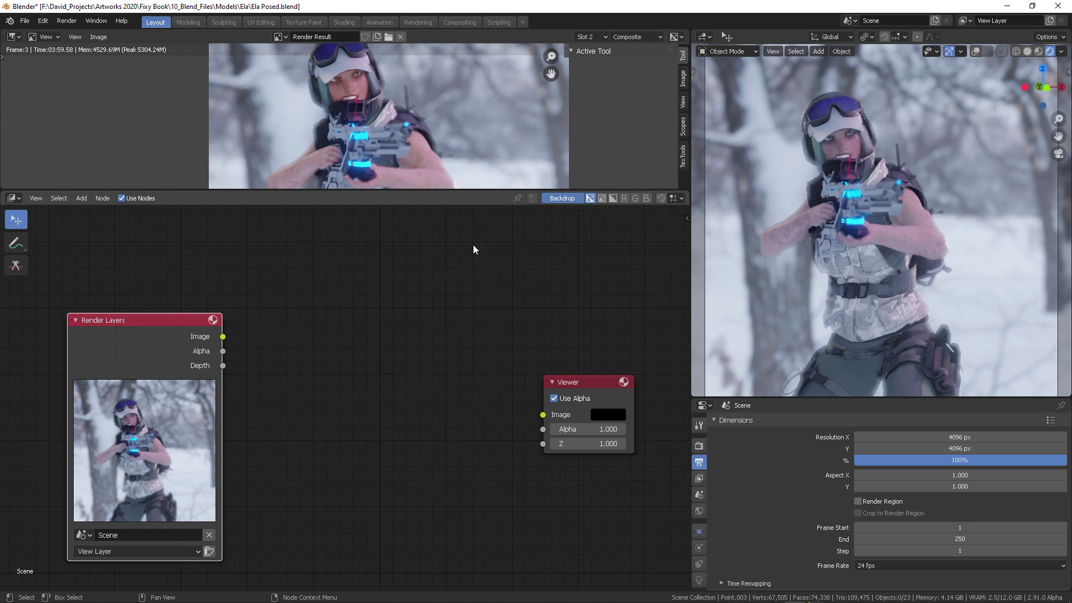
- Set the output resolution percentage to 15% and try to render the image
drag(1047, 459, 896, 458)
click(896, 459)
text(15)
key(Return)
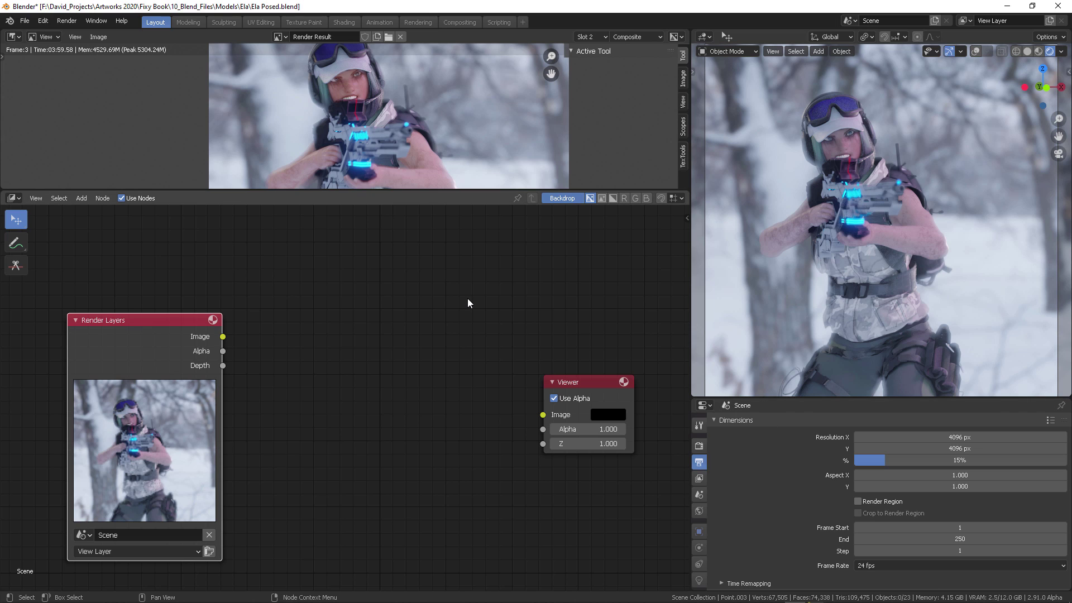
key(F12)
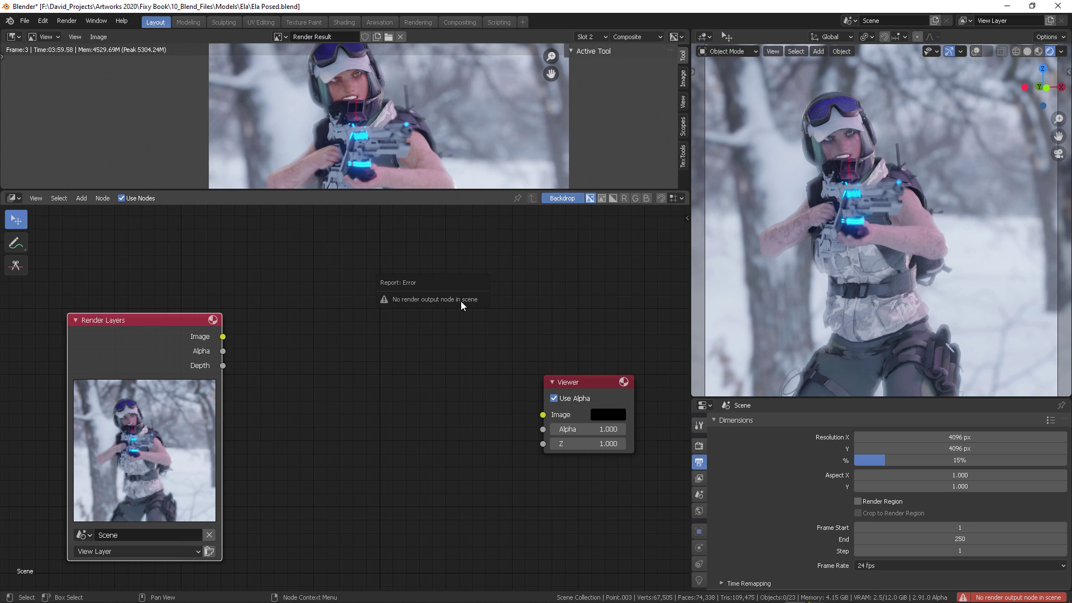
- Shift the Render Layers node slightly and connect its Image output to the Viewer node's Image input
drag(136, 338, 159, 345)
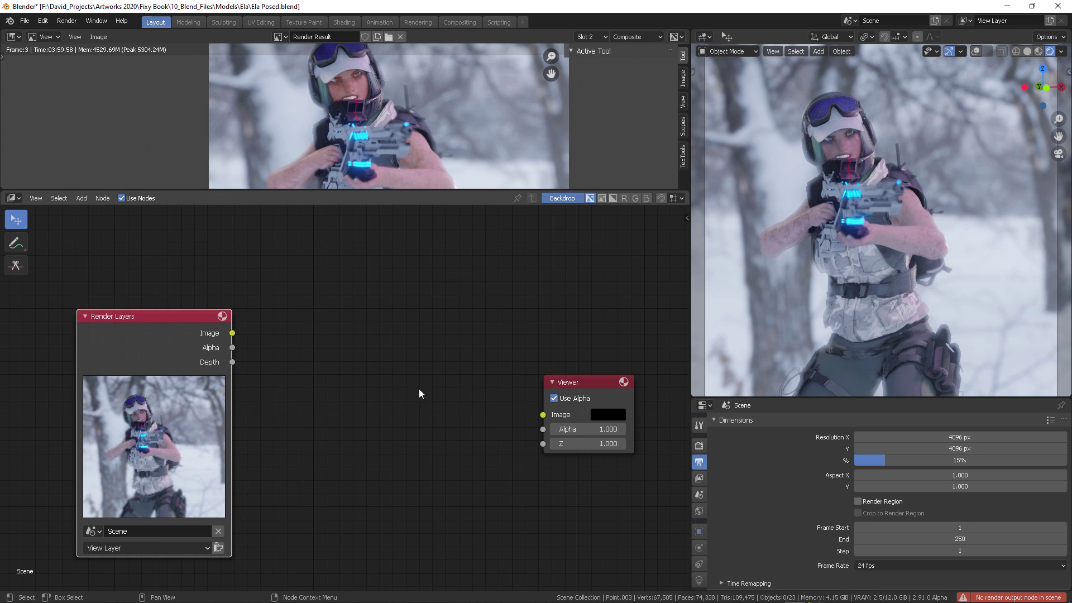
drag(232, 333, 543, 415)
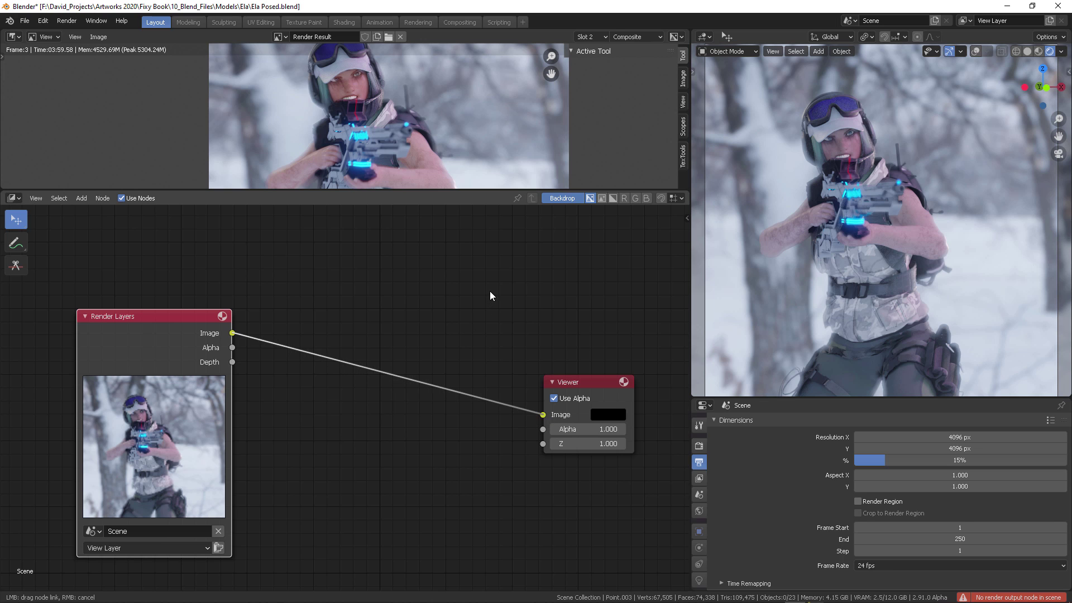
key(shift+a)
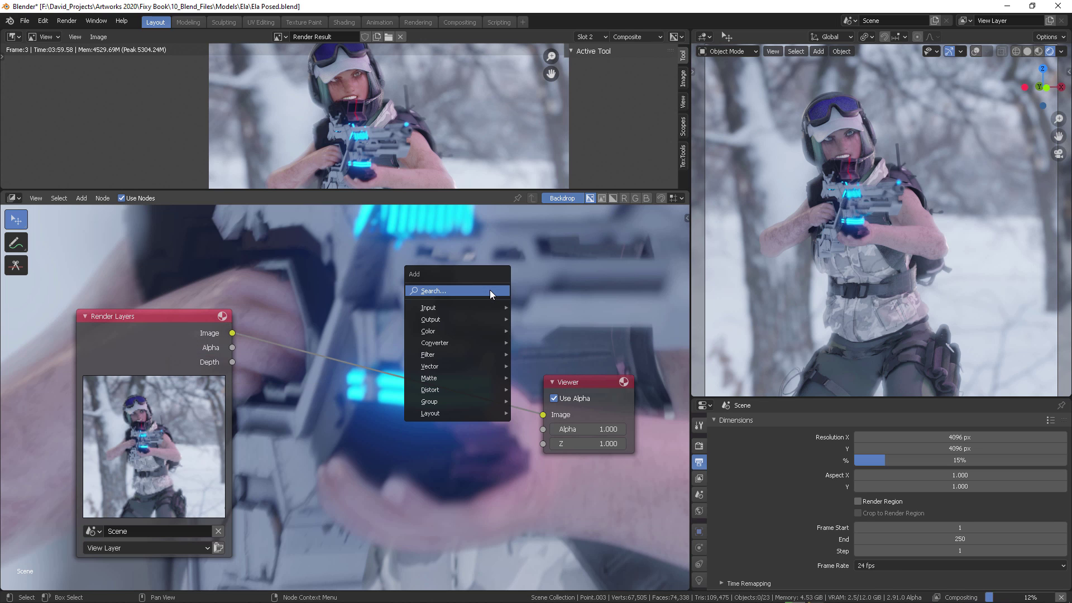
key(Escape)
scroll(426, 329, down, 2)
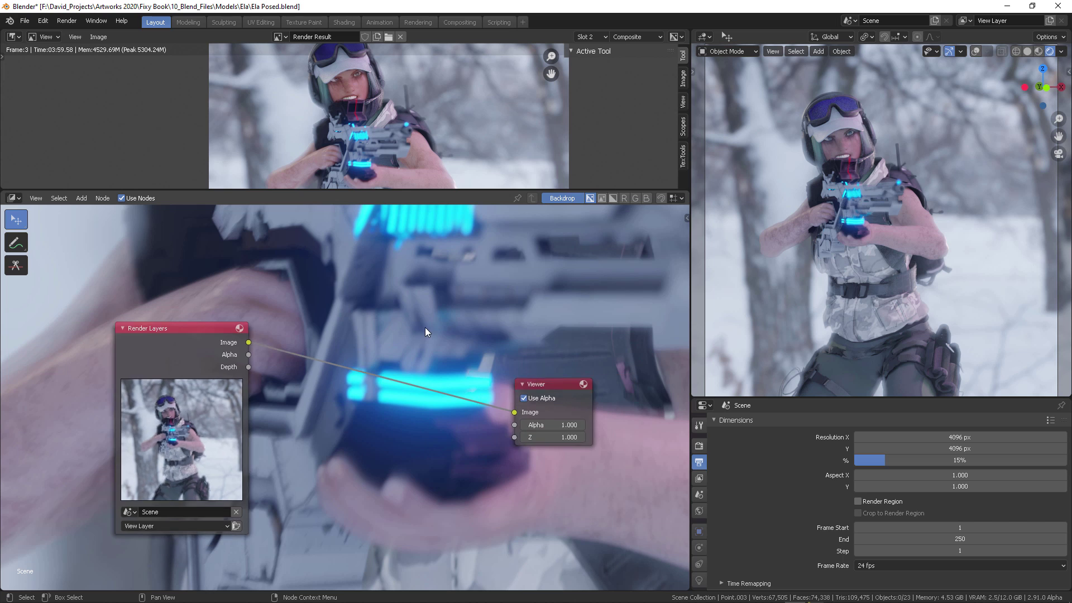
drag(193, 378, 168, 386)
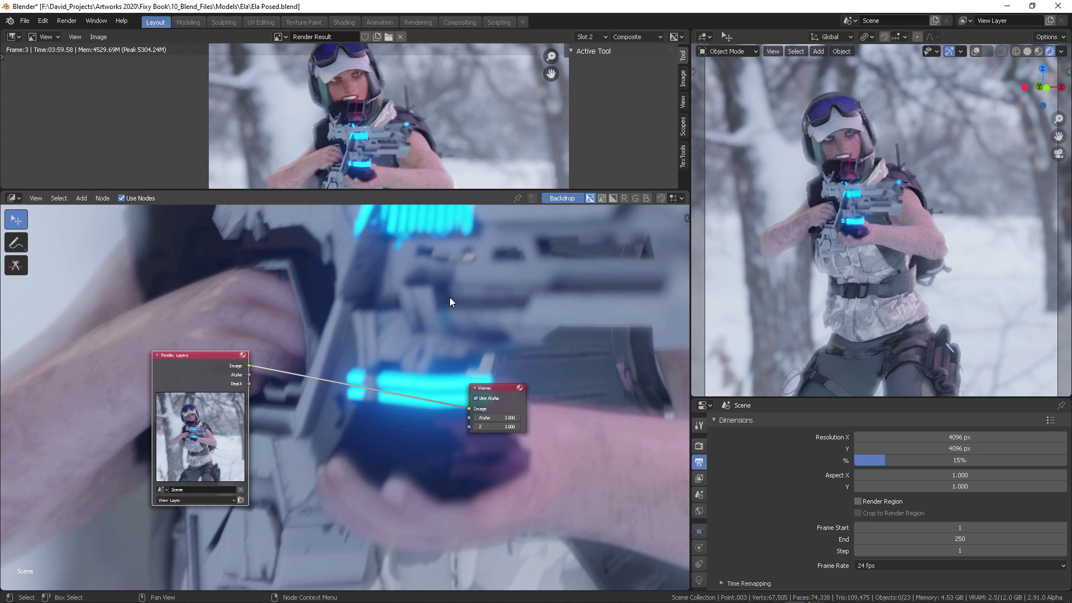
- Shrink the compositor backdrop until the character is visible down to the thighs, and shift it clear of the Render Layers node
alt+middle_drag(441, 296, 410, 342)
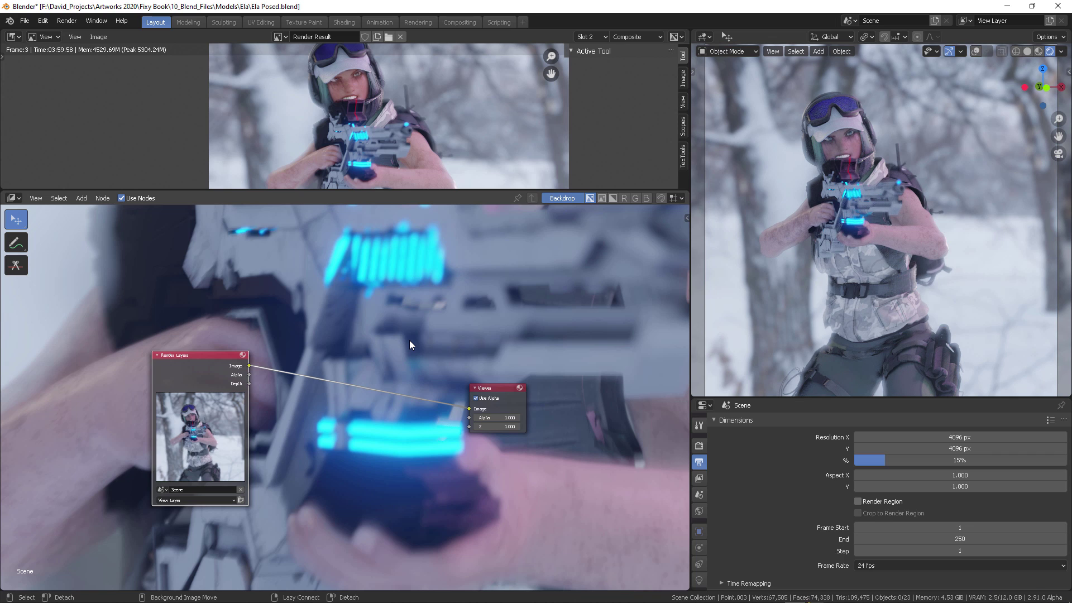
key(alt+v)
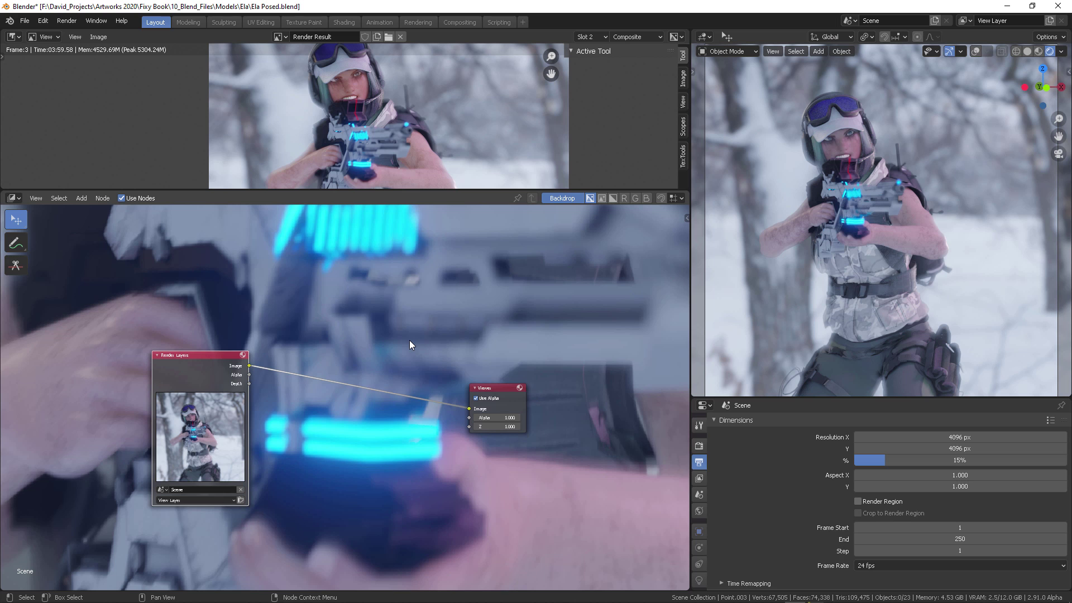
key(v)
key(v)
key(v)
key(v)
key(v)
key(v)
key(v)
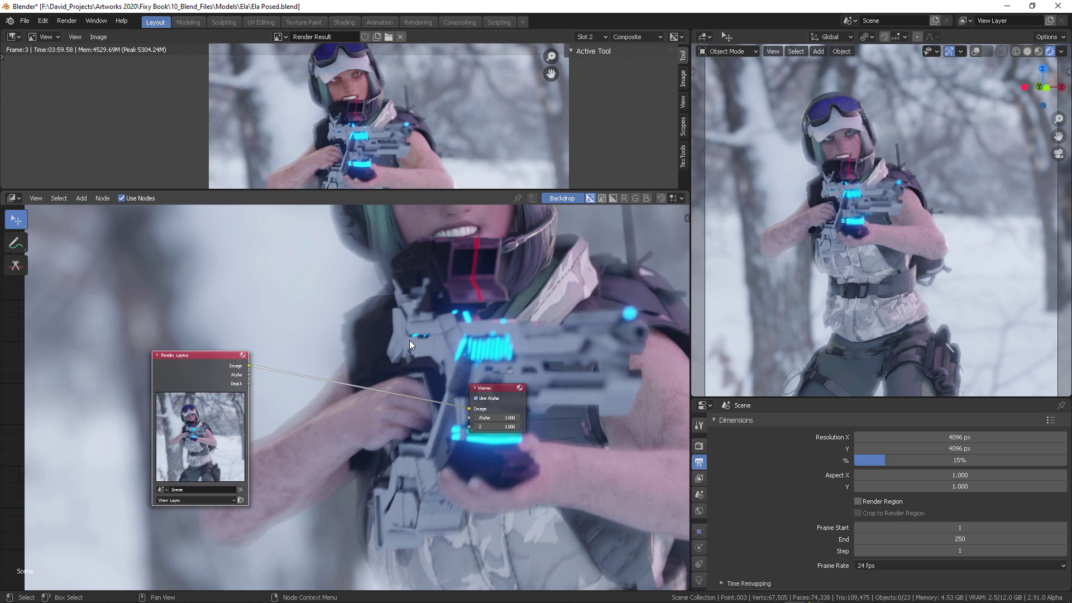
key(v)
key(v)
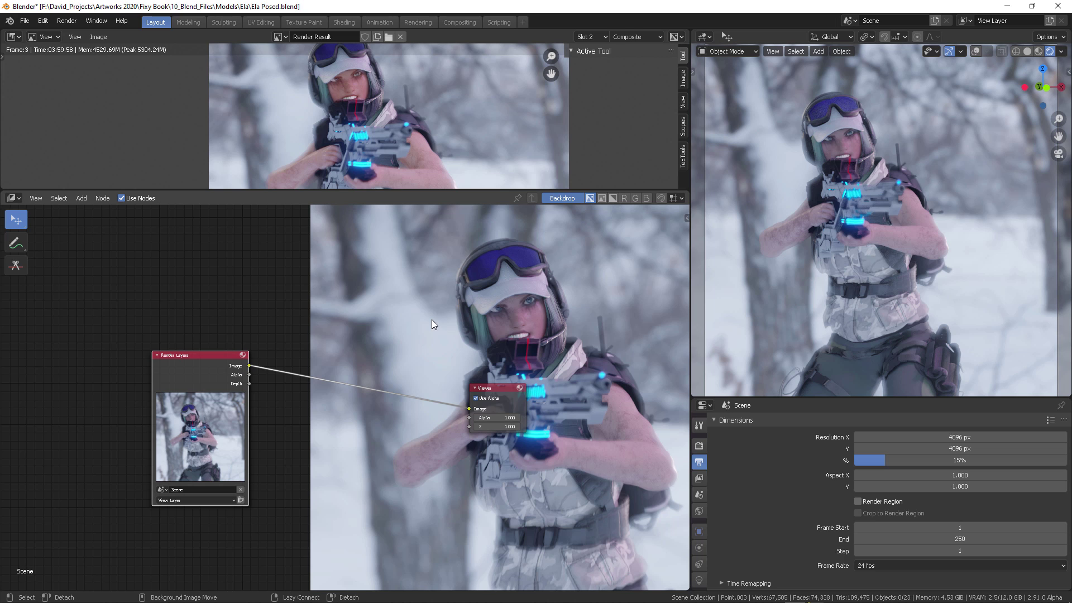
alt+middle_drag(484, 325, 515, 316)
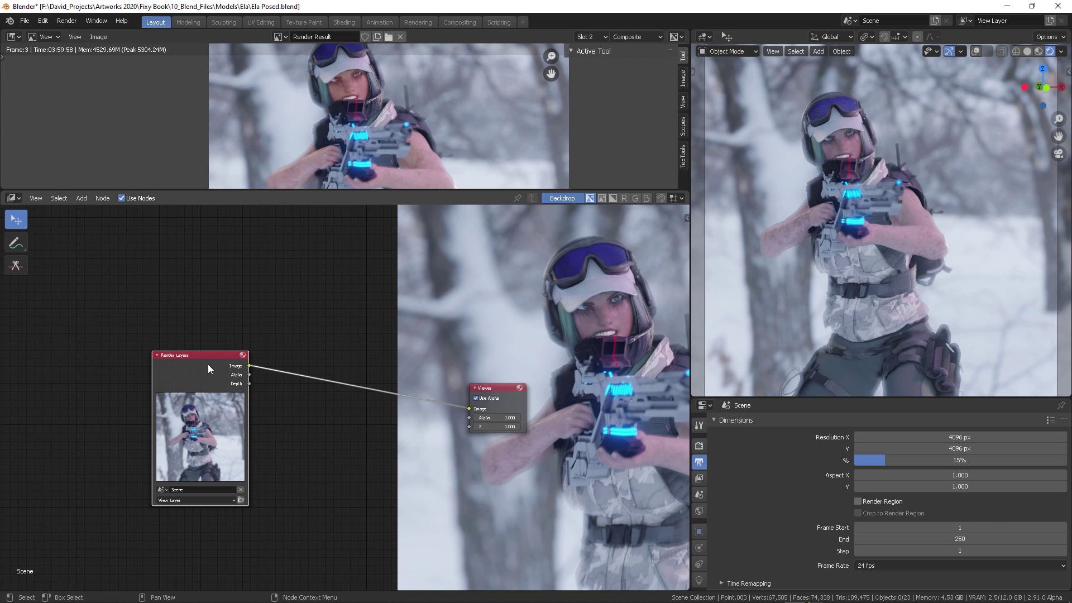
- Reposition the Render Layers and Viewer nodes, leaving a wide gap between them
drag(156, 364, 99, 366)
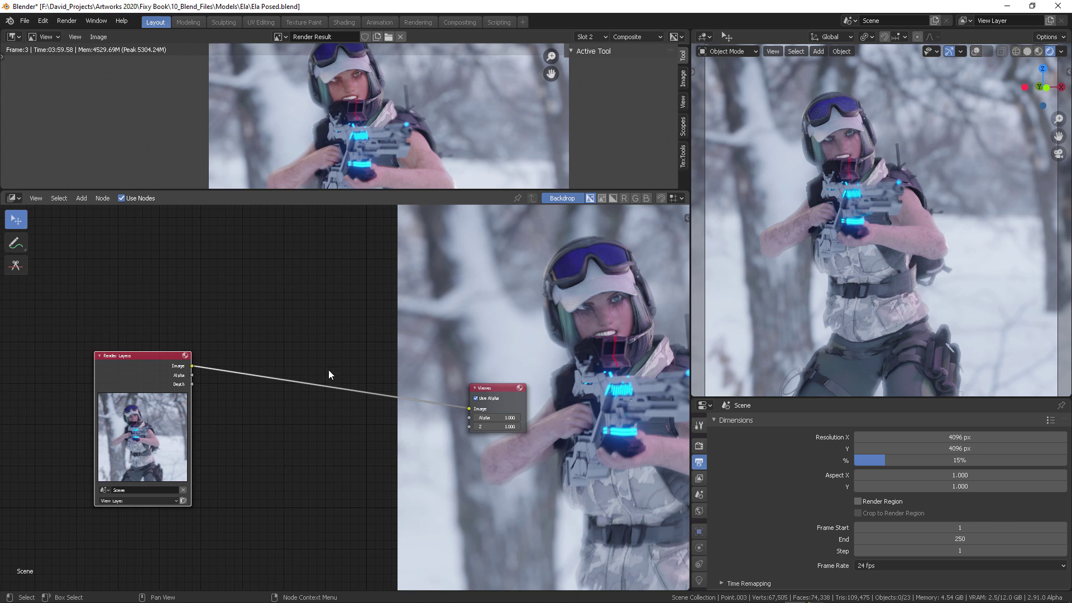
drag(491, 388, 276, 363)
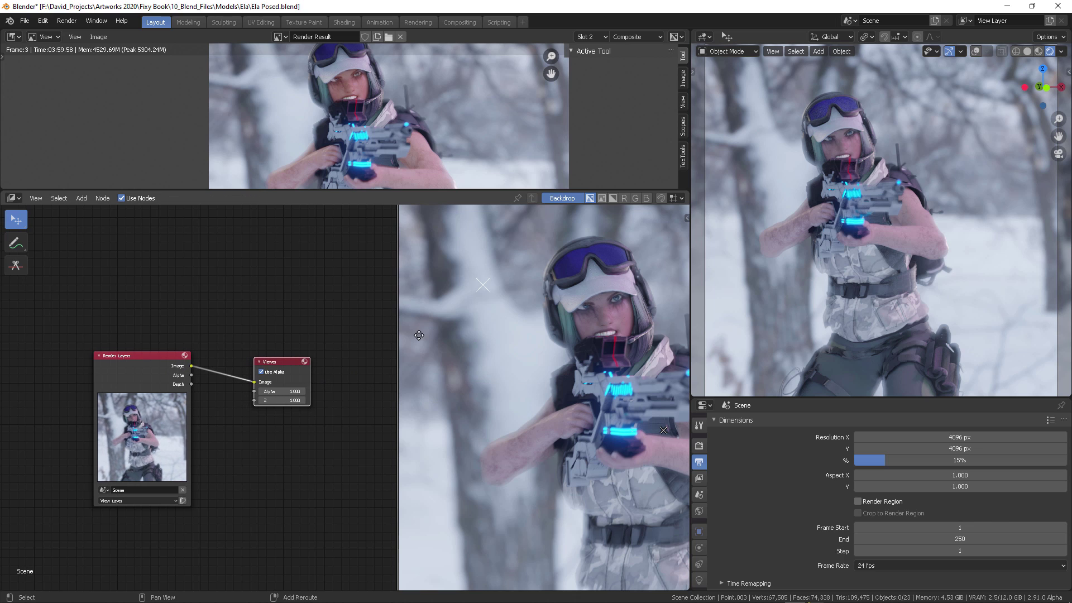
middle_drag(418, 335, 500, 331)
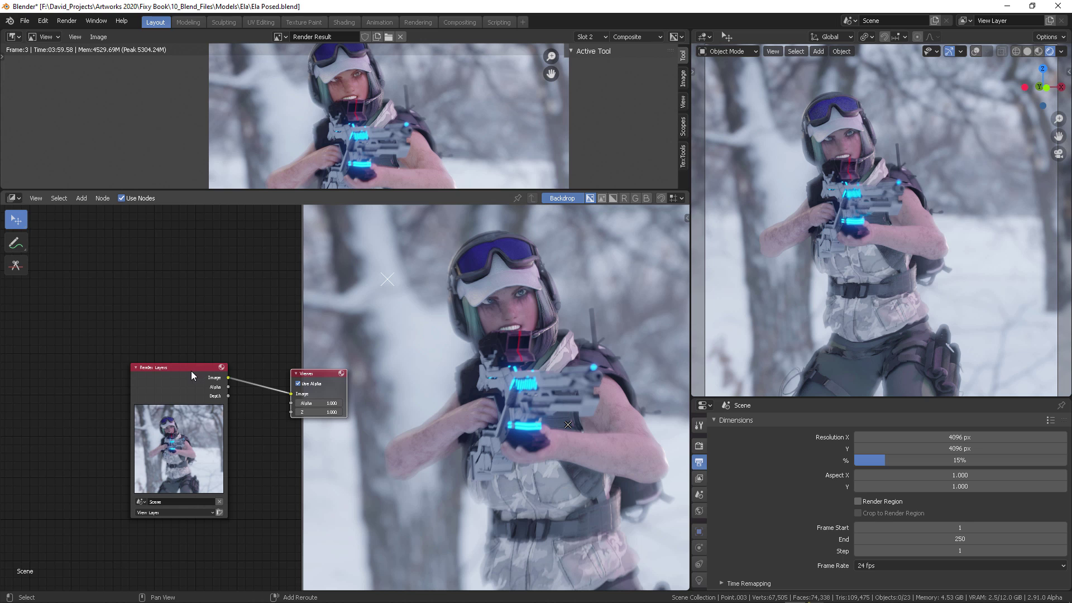
middle_drag(271, 319, 175, 373)
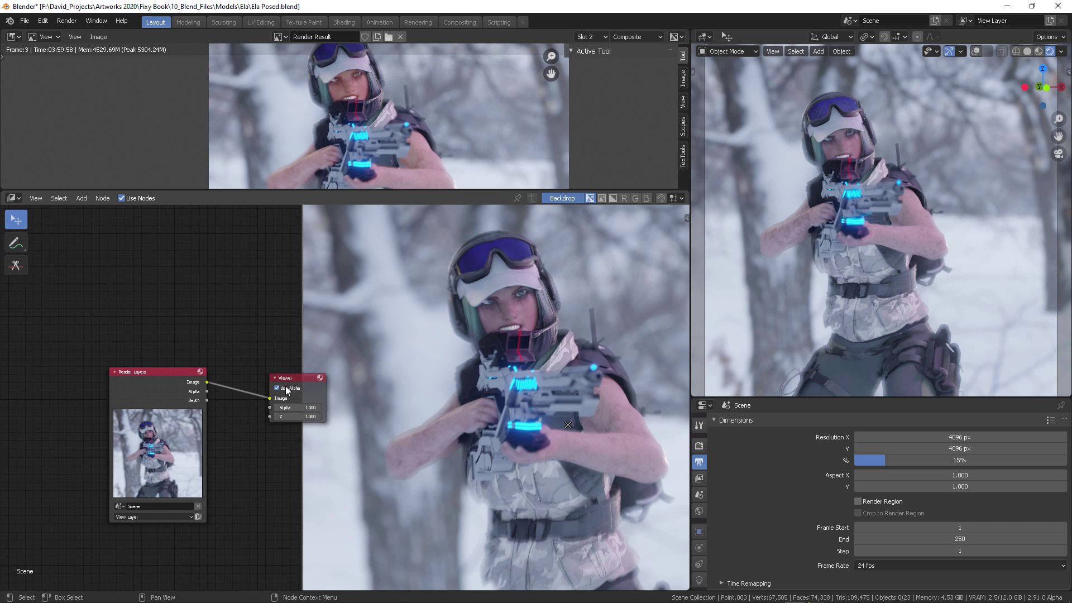
drag(307, 380, 359, 374)
drag(360, 374, 382, 369)
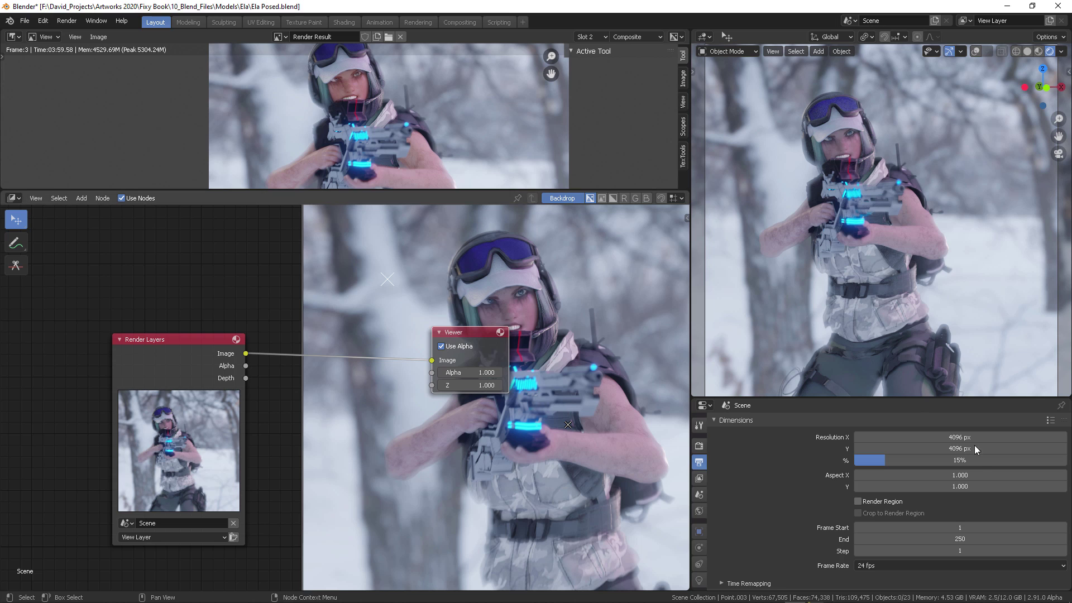
- Try to render the image with only the Viewer node connected as output
right_click(521, 400)
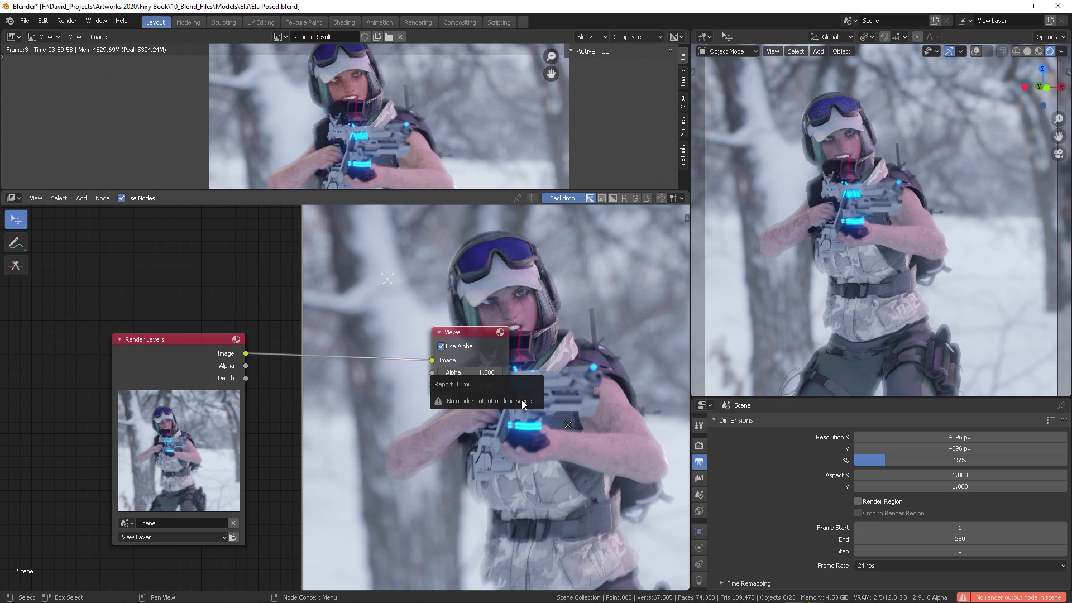
click(326, 37)
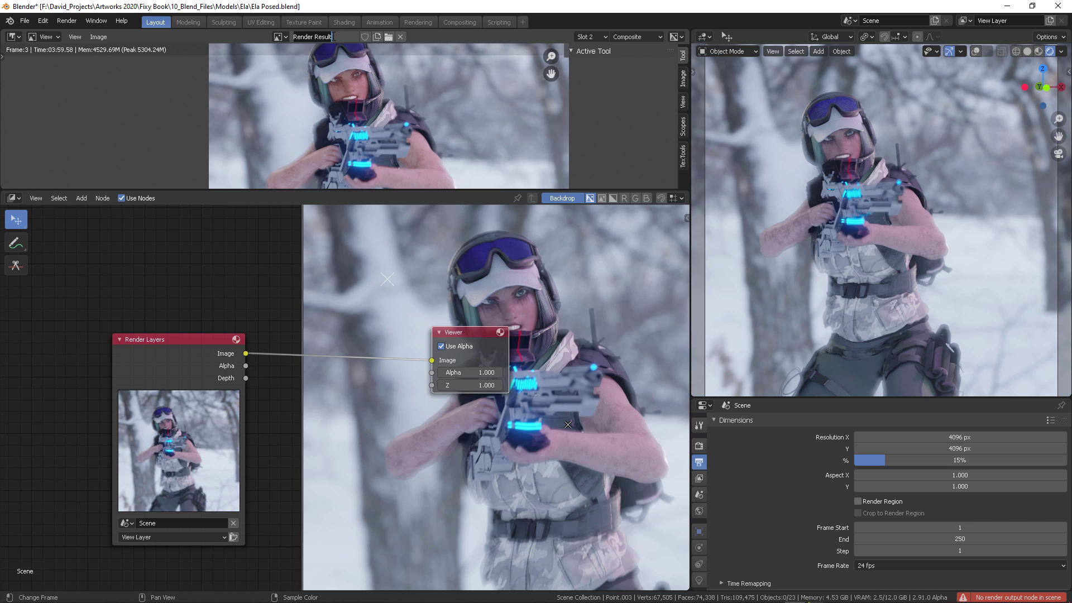
click(436, 307)
click(458, 298)
key(F12)
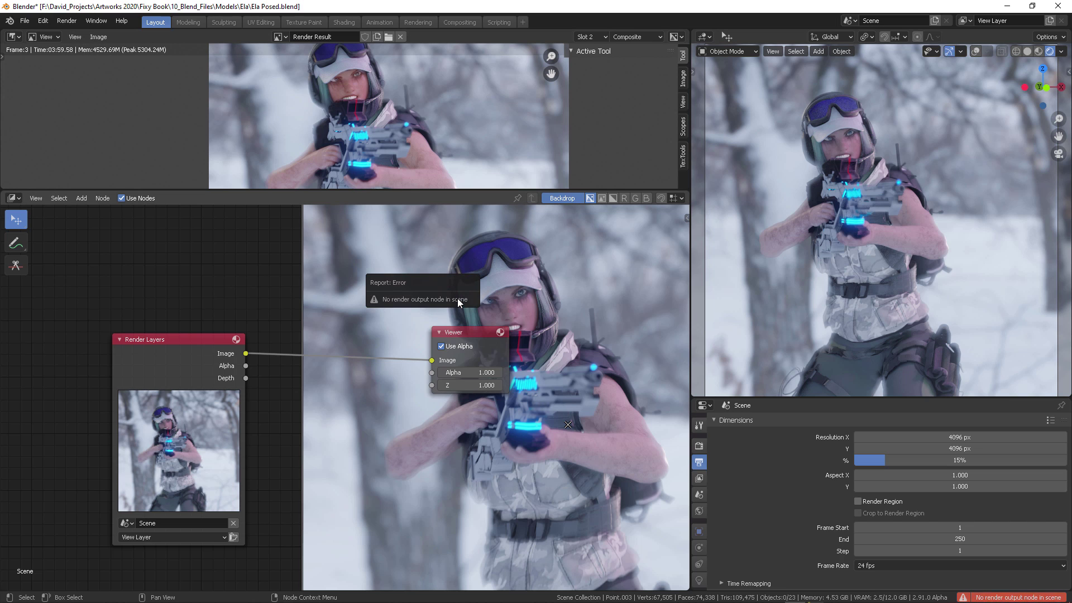
- Add a Composite node below the Viewer and connect the Render Layers Image output to its Image input
key(shift+a)
click(400, 437)
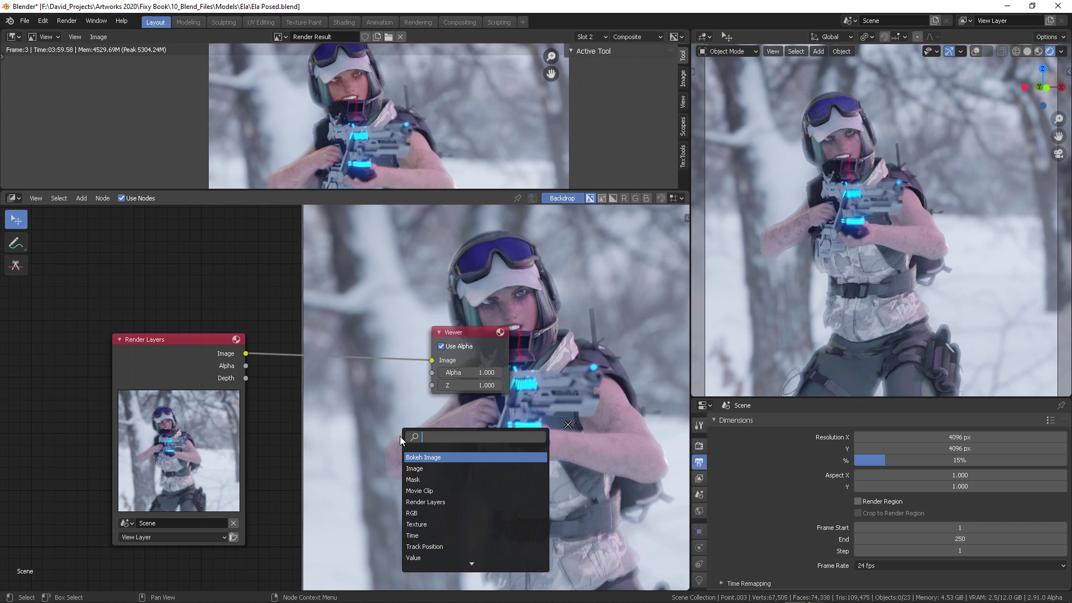
text(com)
key(Return)
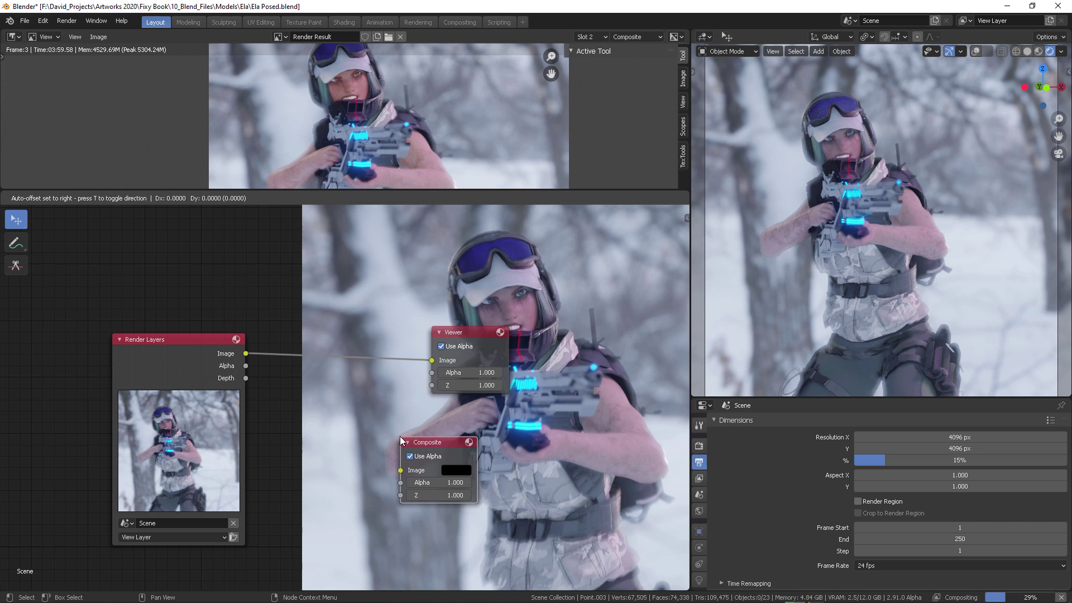
click(400, 436)
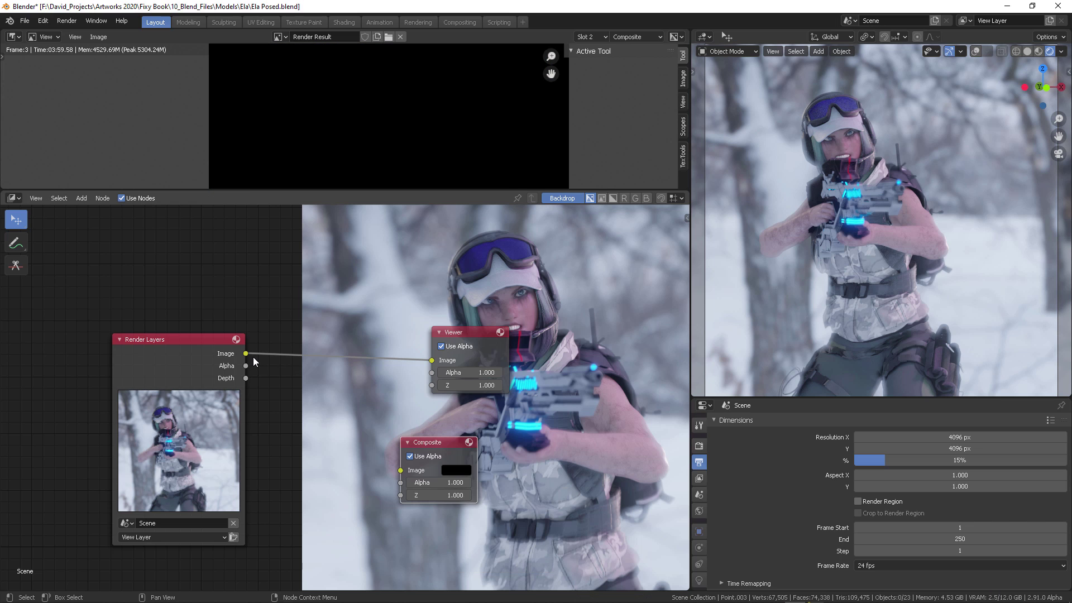
drag(245, 354, 406, 470)
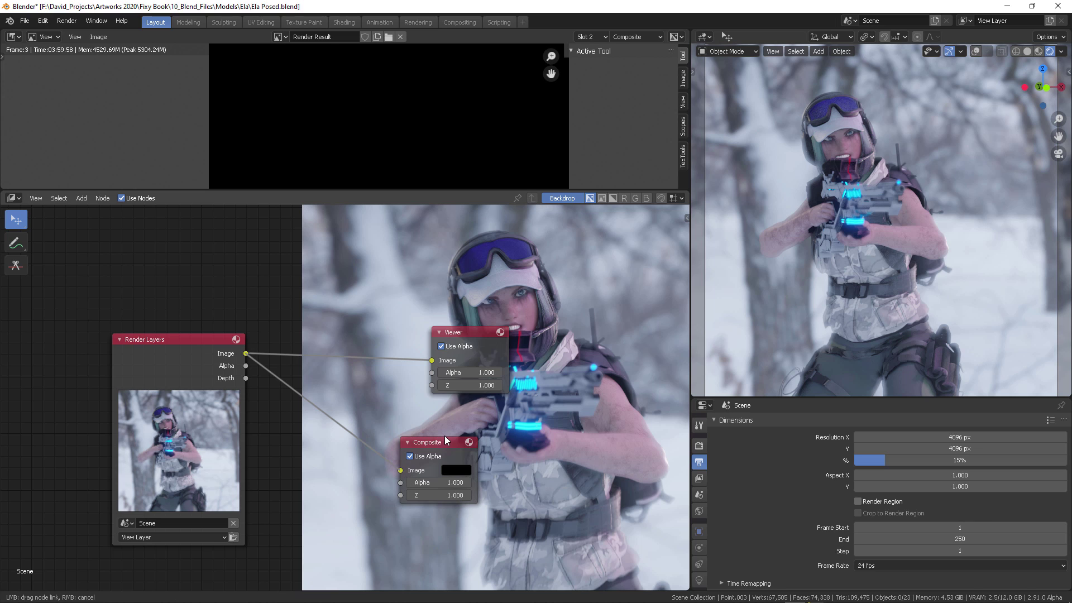
drag(460, 436, 485, 429)
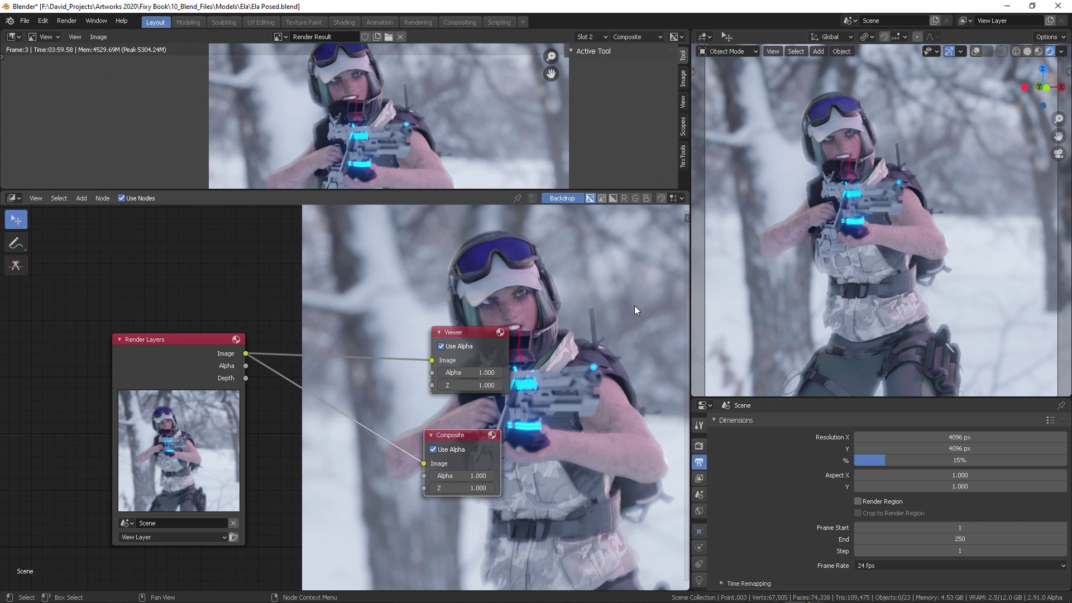
- Render the image and enlarge the Image Editor by lowering its border to inspect the render result up close
key(F12)
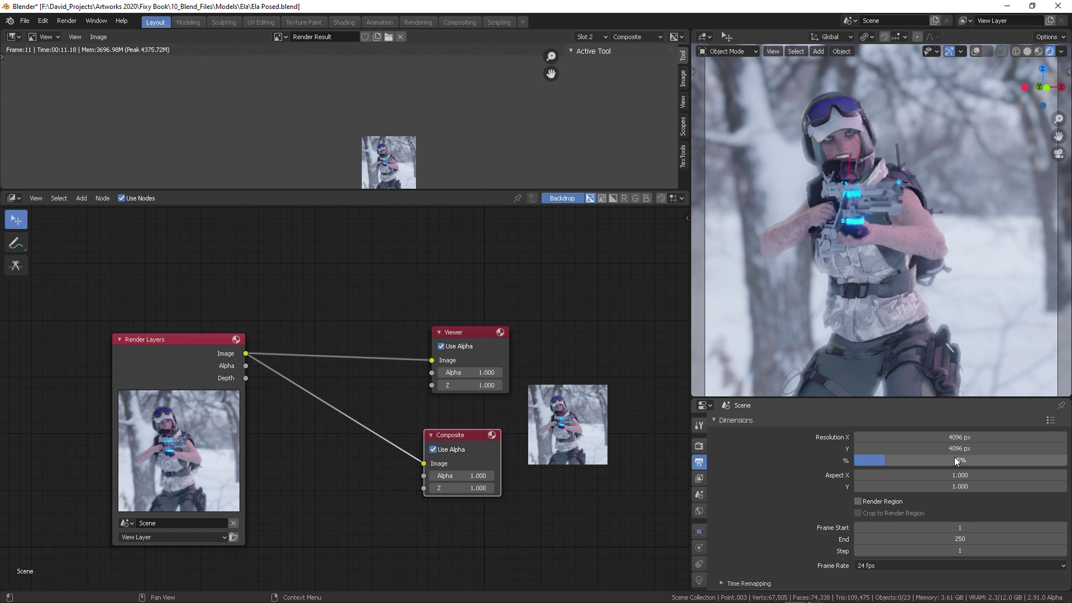
scroll(447, 115, up, 6)
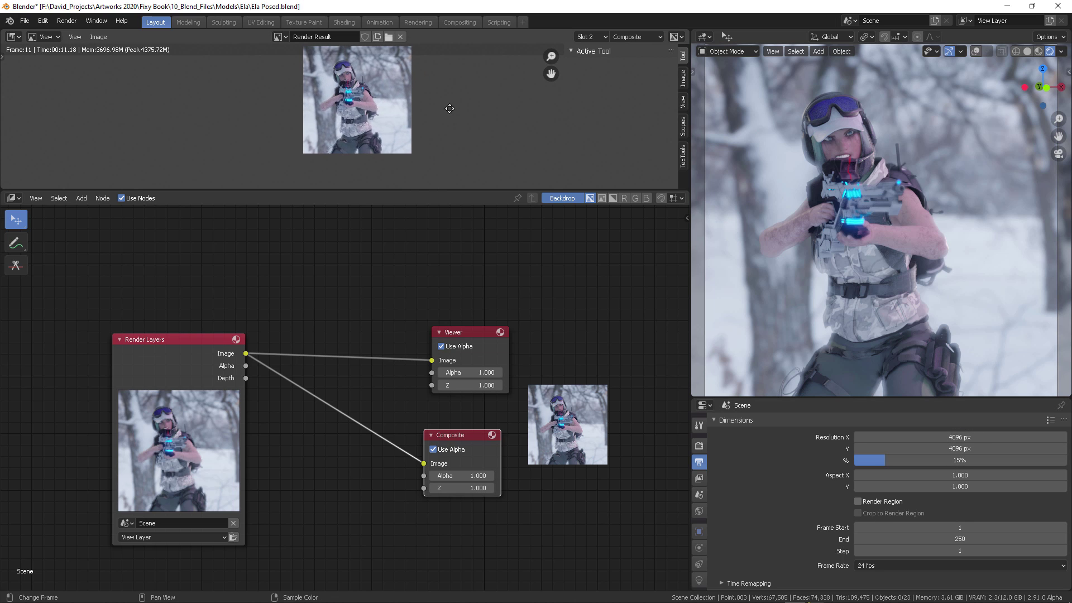
scroll(451, 115, up, 4)
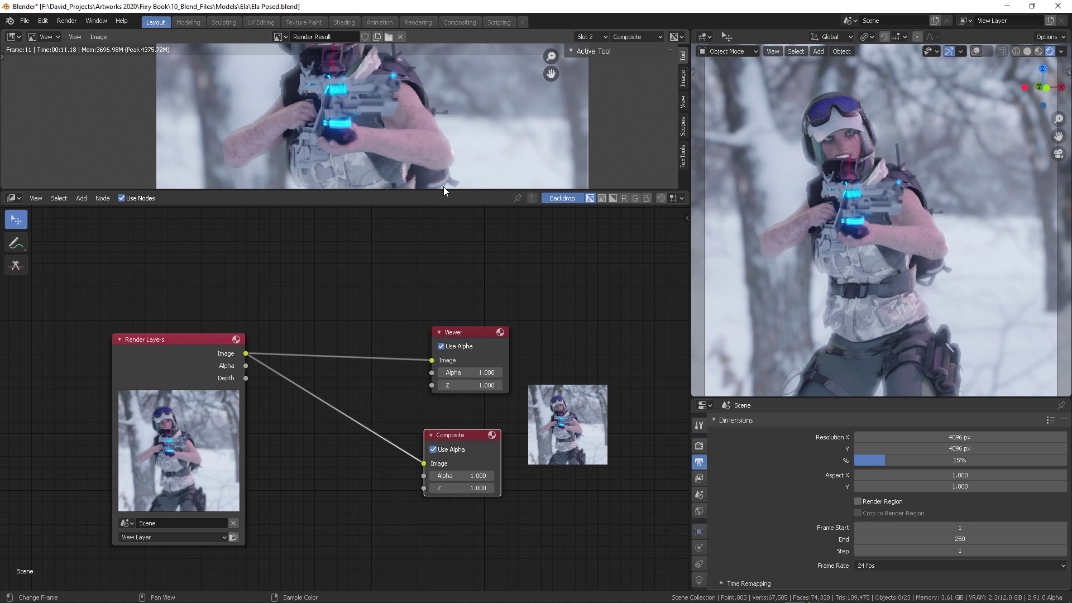
drag(444, 191, 440, 369)
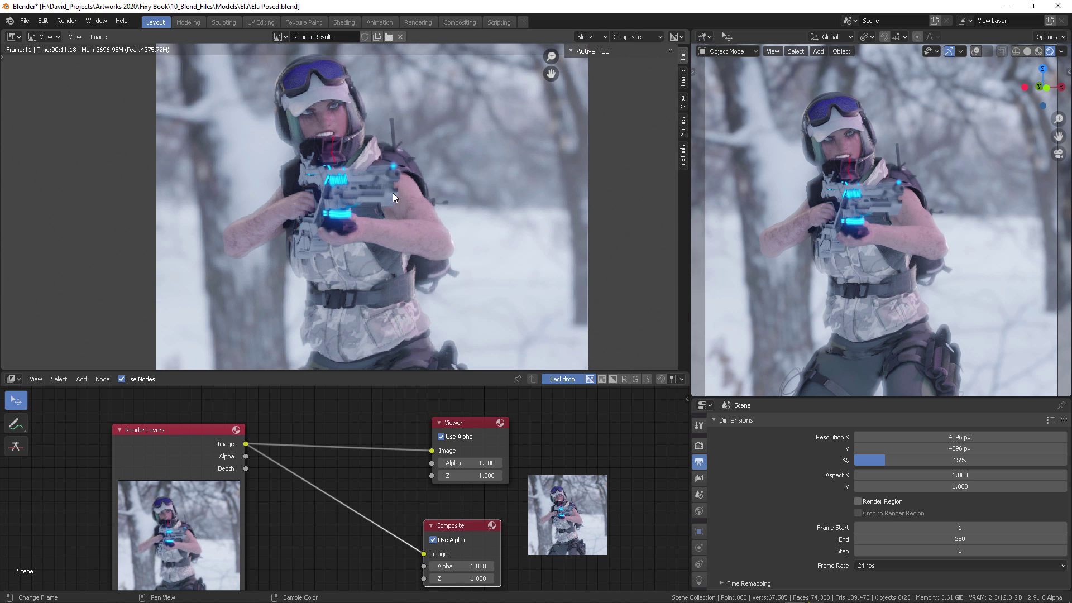
scroll(393, 193, up, 4)
scroll(441, 166, down, 7)
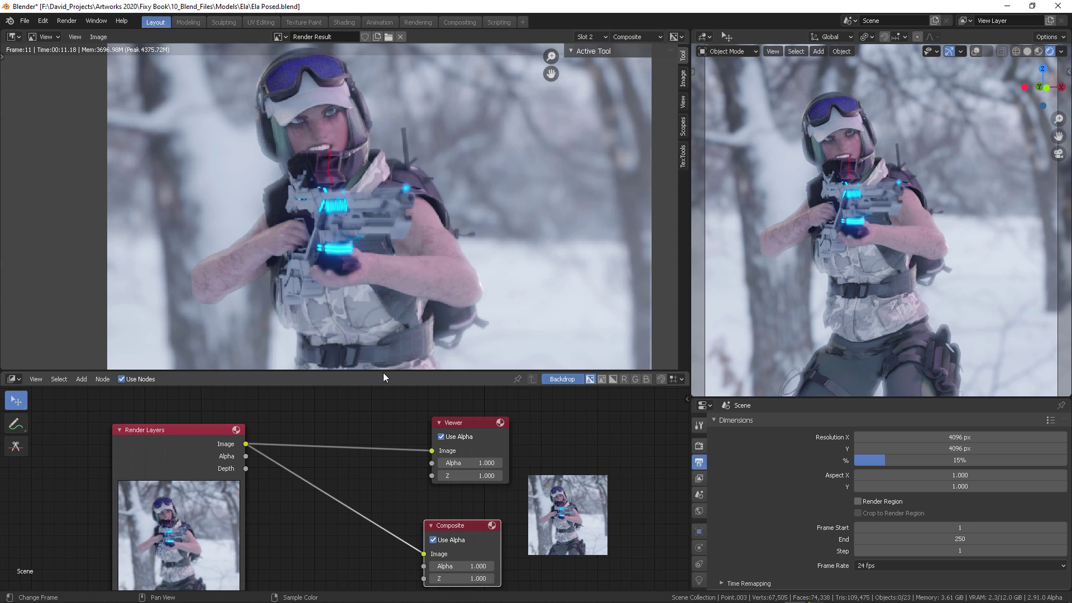
mouse_move(386, 370)
mouse_down()
mouse_move(387, 353)
mouse_move(389, 364)
mouse_up()
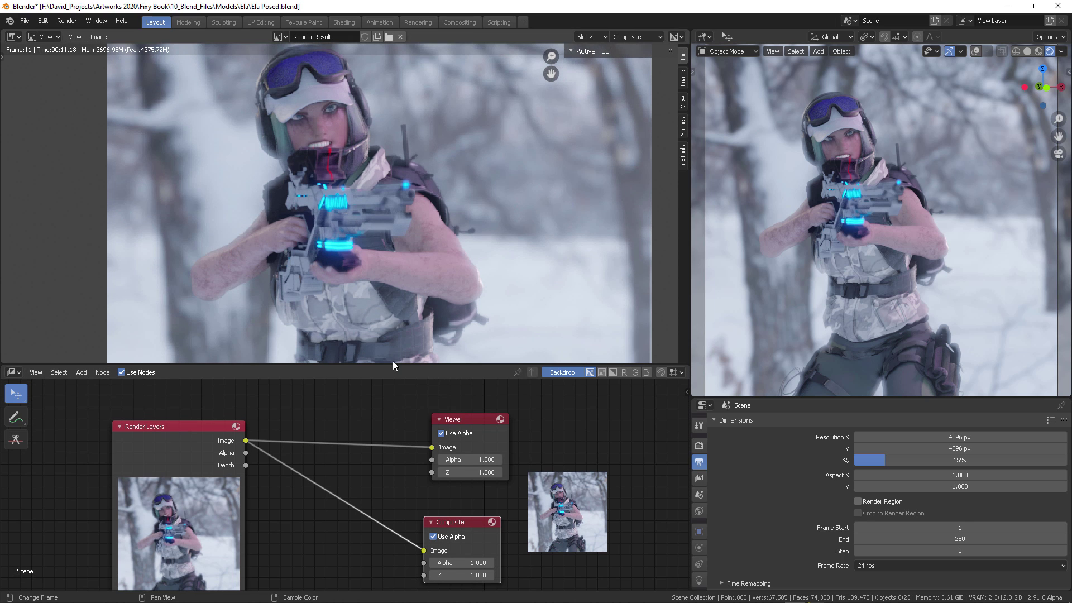
- Align the Viewer and Composite nodes in a column and widen the gap between them and the Render Layers node
scroll(371, 407, down, 2)
middle_drag(366, 431, 310, 428)
click(389, 446)
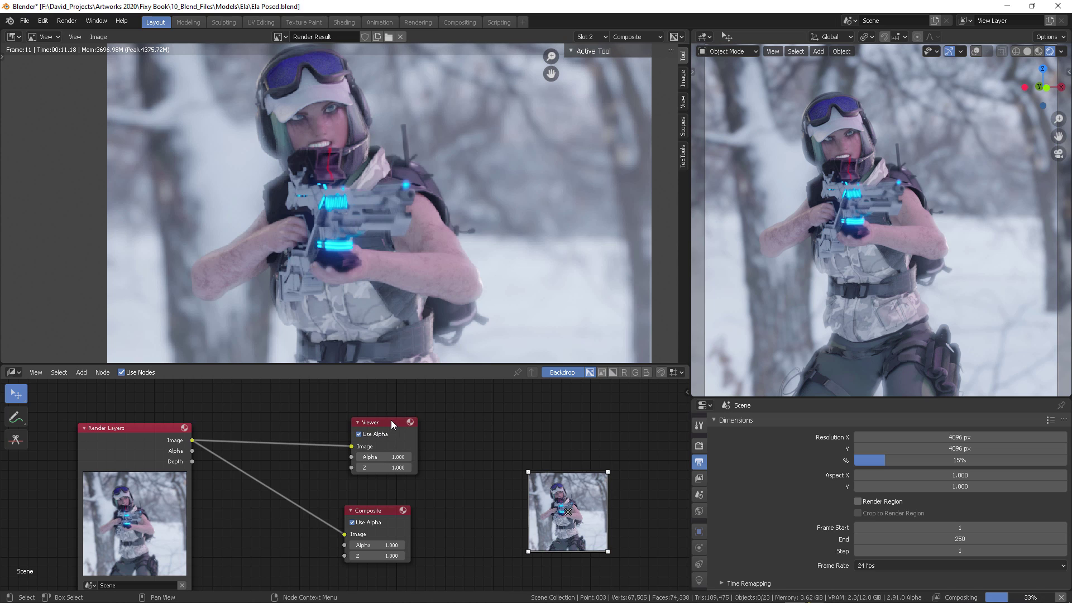
drag(391, 420, 447, 416)
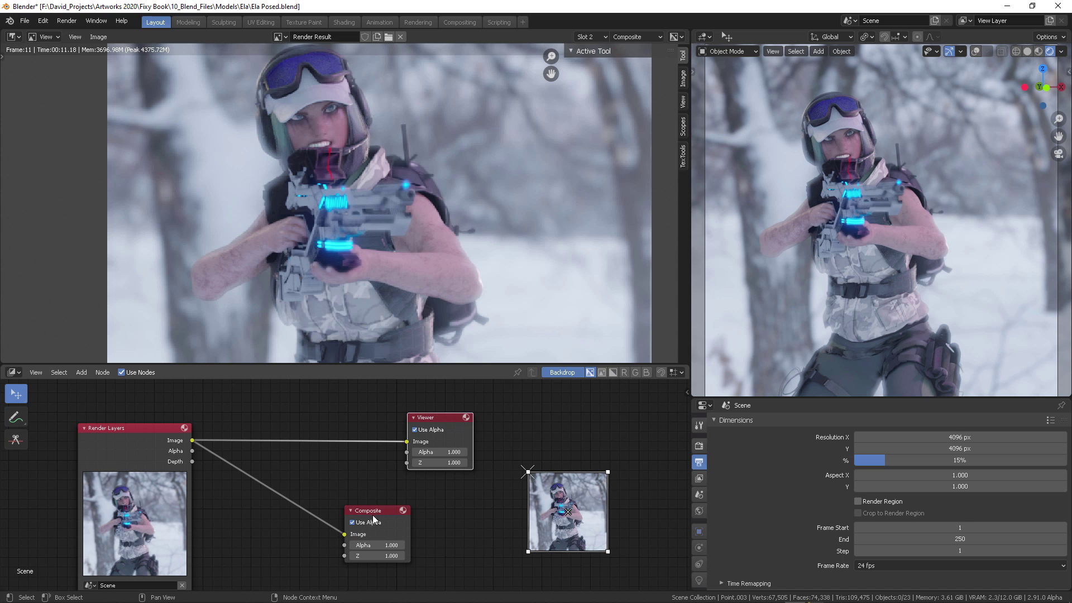
drag(375, 520, 437, 504)
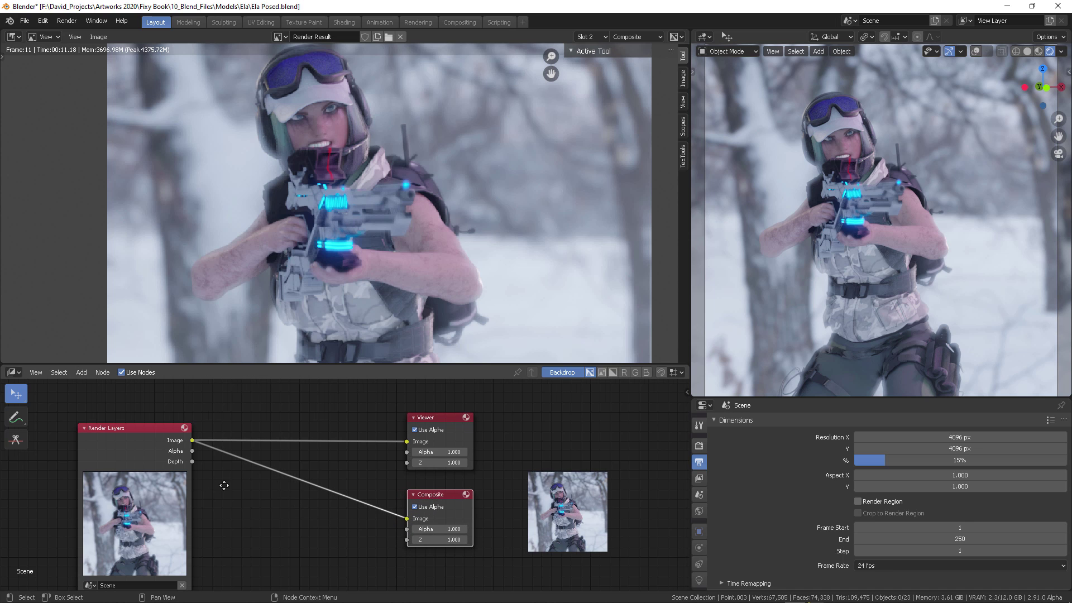
middle_drag(224, 485, 285, 456)
drag(226, 441, 73, 438)
click(475, 409)
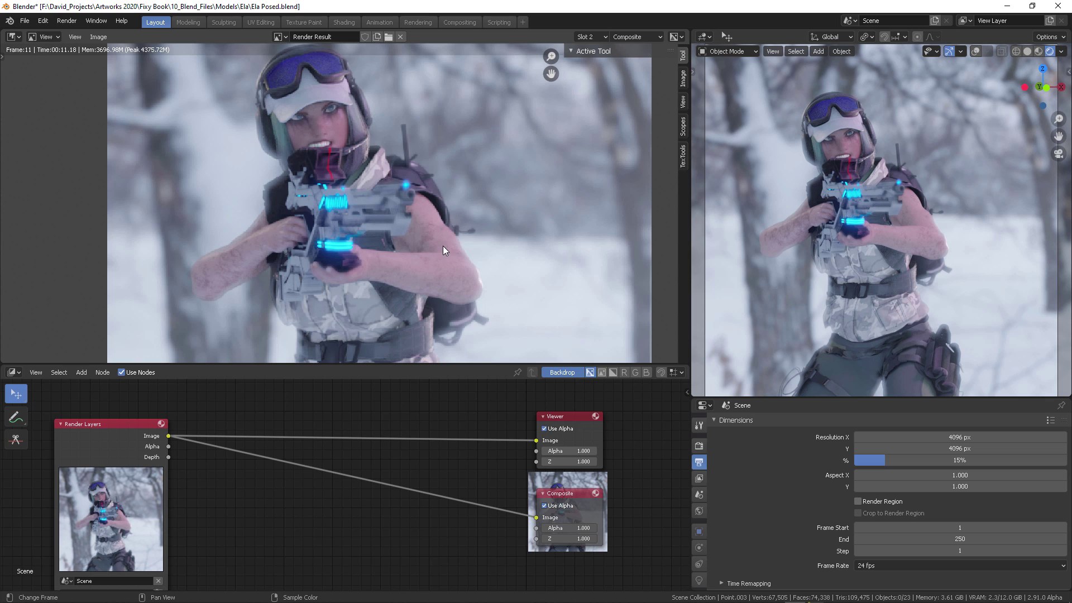
- Enlarge the compositor area by raising its border, then scale the backdrop up and position it behind the nodes
drag(396, 362, 396, 143)
scroll(478, 385, down, 1)
middle_drag(548, 342, 516, 348)
key(alt+v)
key(alt+v)
key(alt+v)
key(alt+v)
key(alt+v)
key(alt+v)
key(alt+v)
key(alt+v)
key(alt+v)
key(alt+v)
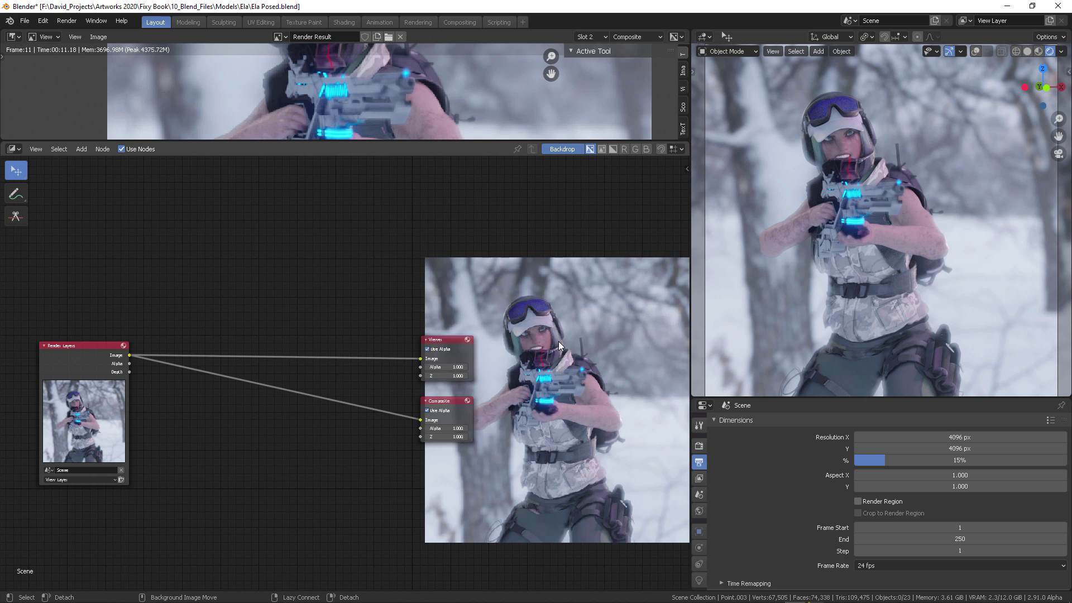
middle_drag(536, 311, 449, 299)
- Turn off the compositor's Backdrop and enlarge the Image Editor by lowering the border between the two areas
drag(559, 143, 575, 310)
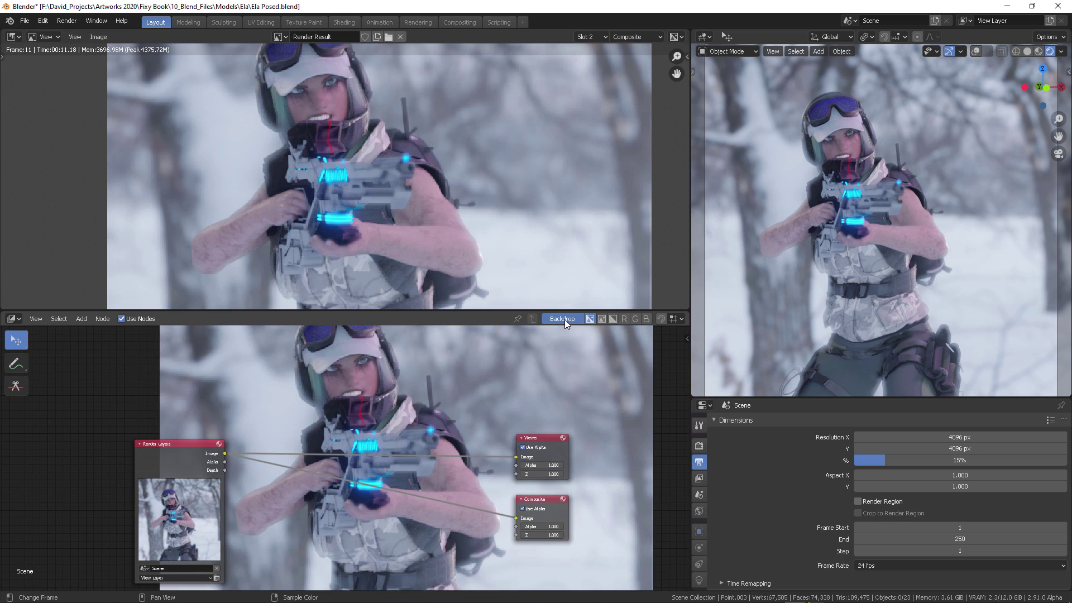
click(555, 318)
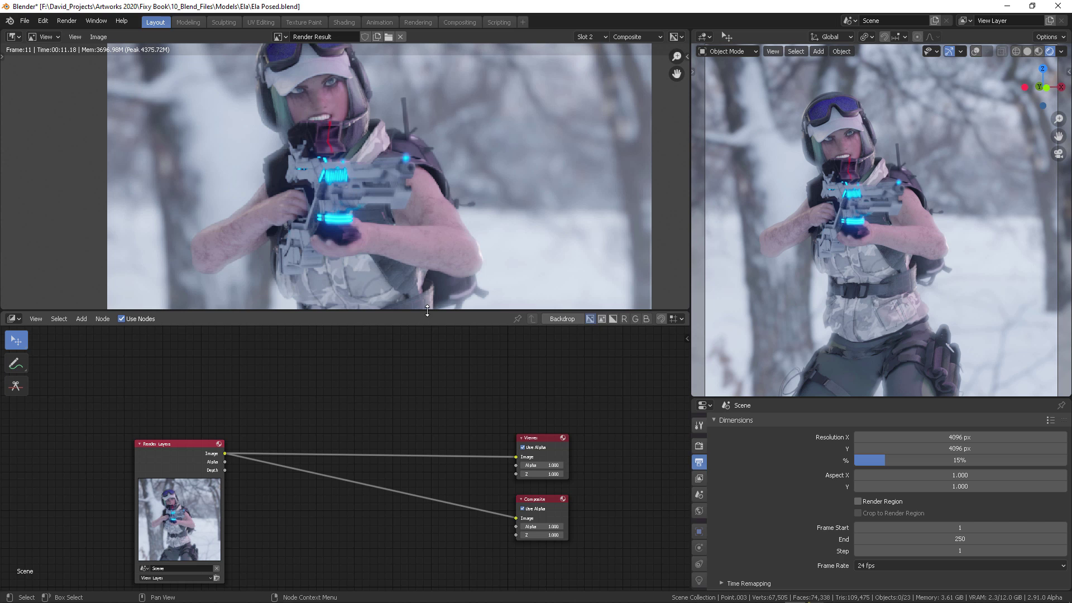
drag(427, 311, 430, 400)
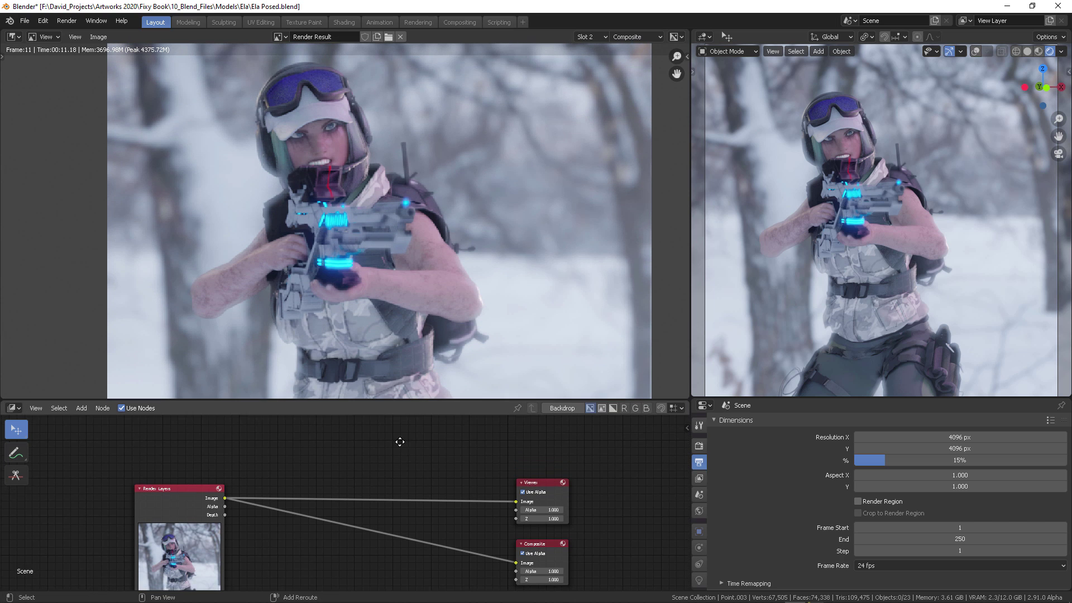
- Enlarge the compositor area by raising its border so that the whole Render Layers node fits
middle_drag(399, 442, 420, 410)
mouse_move(411, 518)
middle_down()
mouse_move(413, 496)
mouse_move(407, 505)
middle_up()
drag(442, 400, 442, 351)
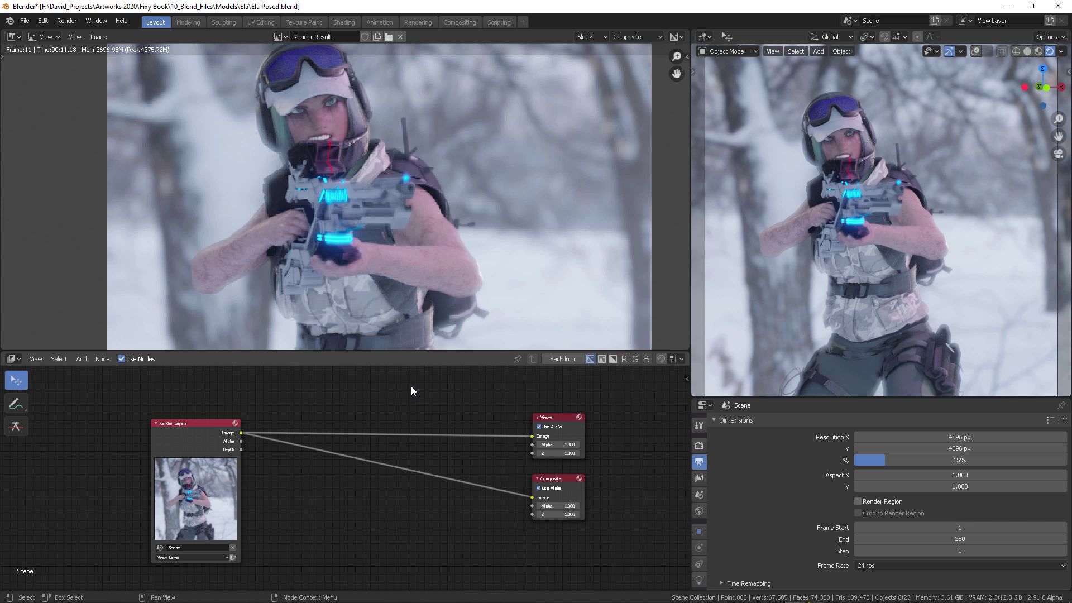
click(17, 37)
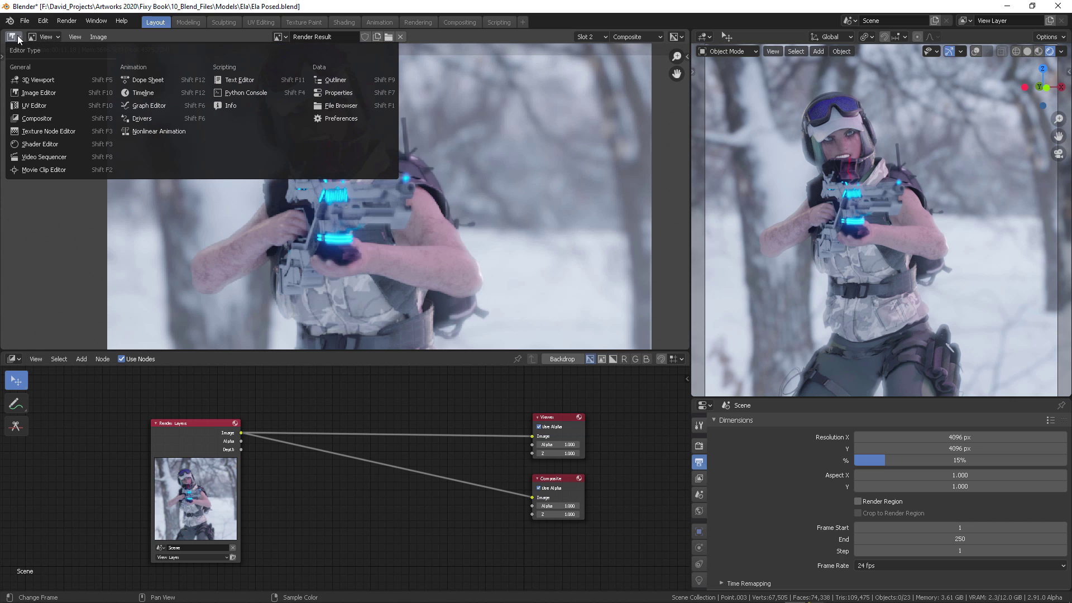
click(51, 95)
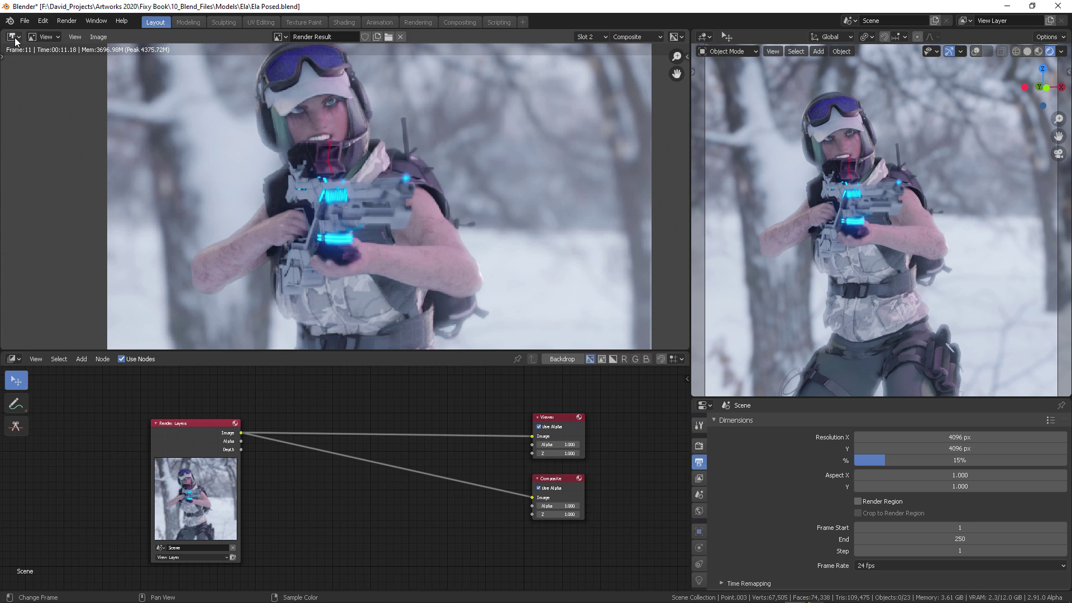
click(17, 39)
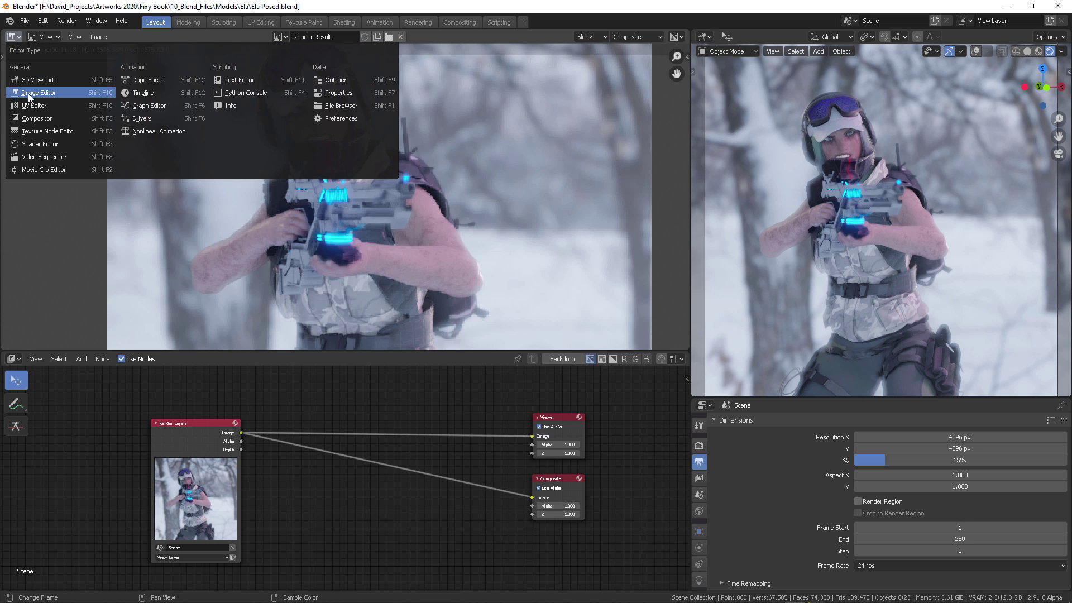
click(25, 93)
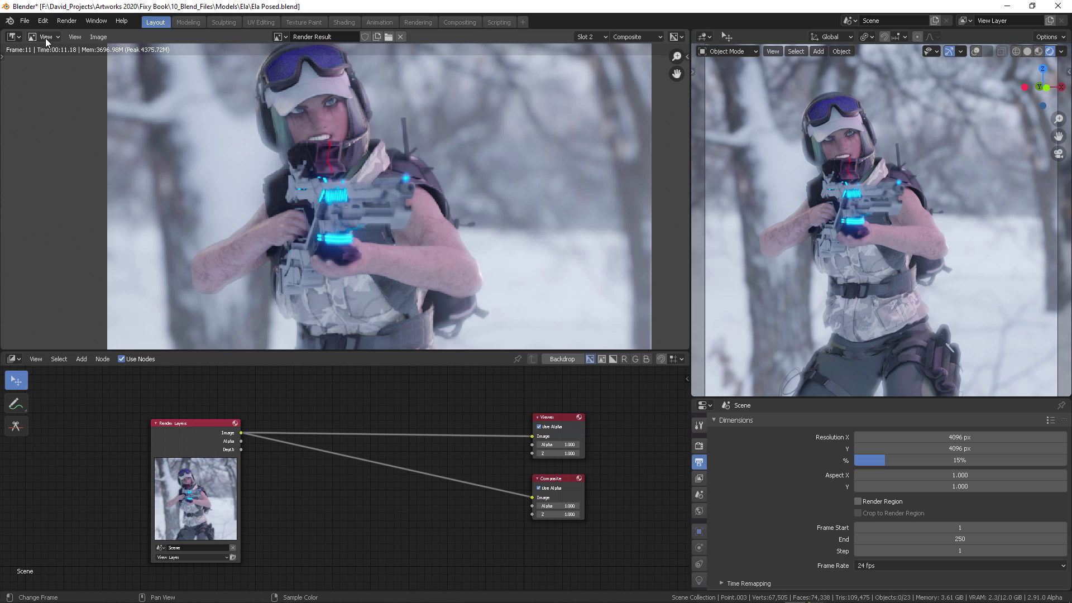
click(52, 38)
- Add a Color Balance node and insert it on the link between the Render Layers and Viewer nodes
scroll(359, 433, up, 2)
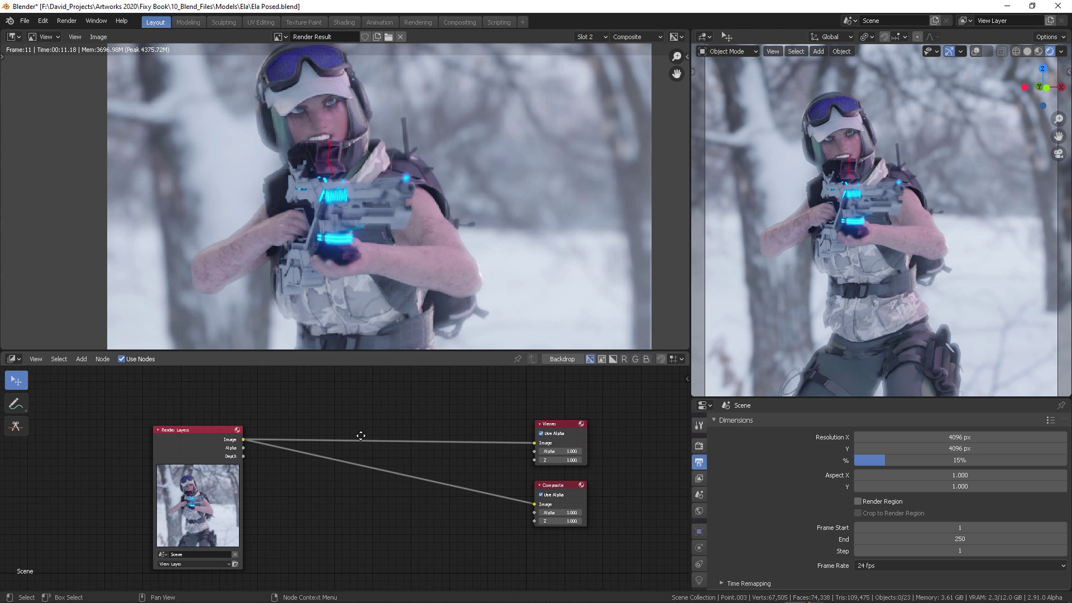
middle_drag(361, 438, 360, 458)
key(shift+a)
mouse_move(415, 416)
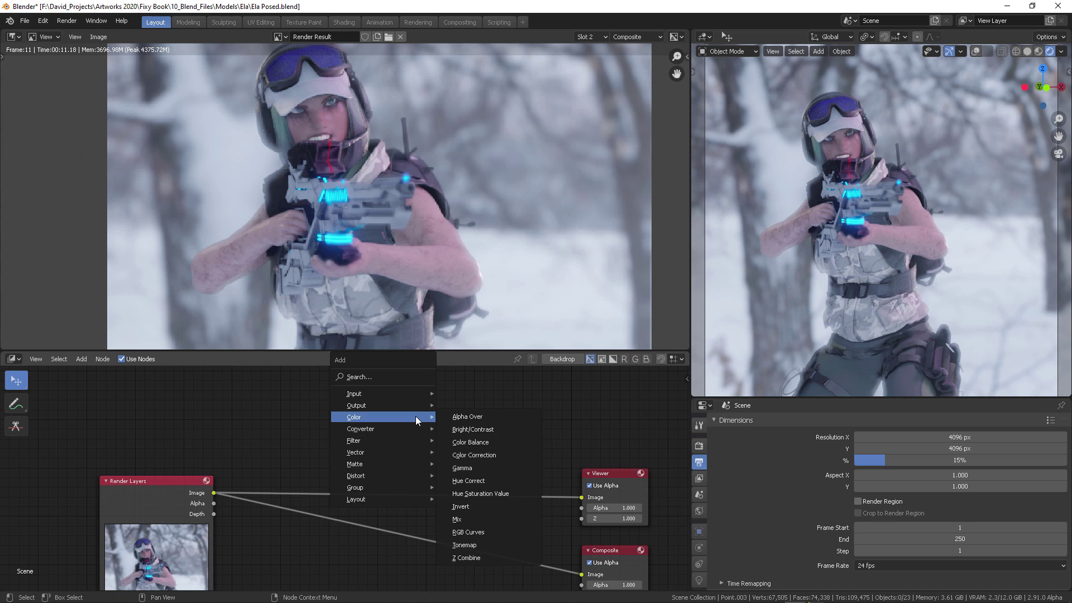
click(473, 442)
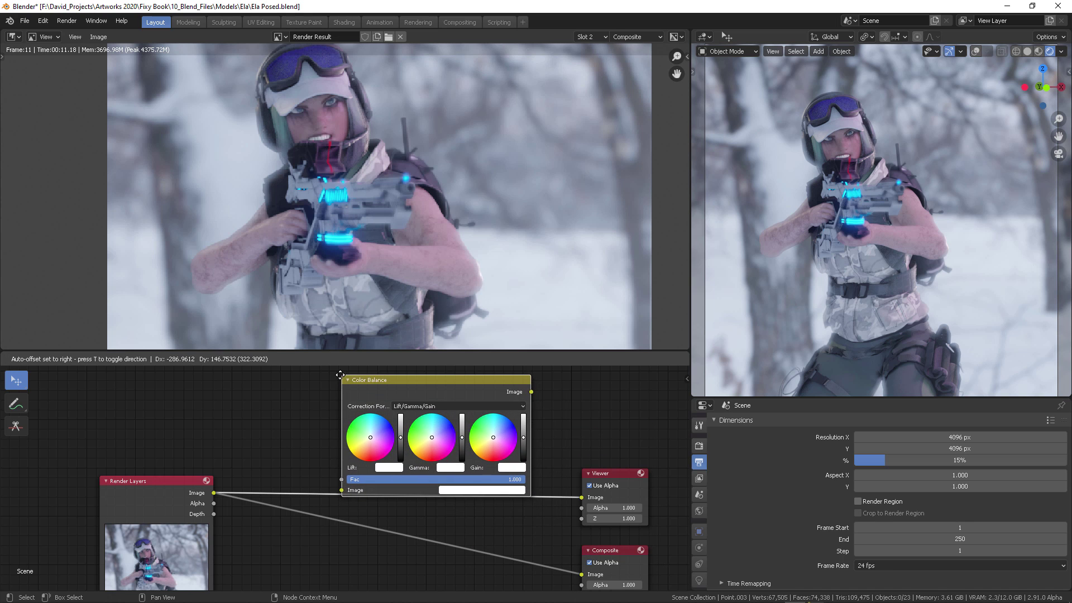
click(404, 407)
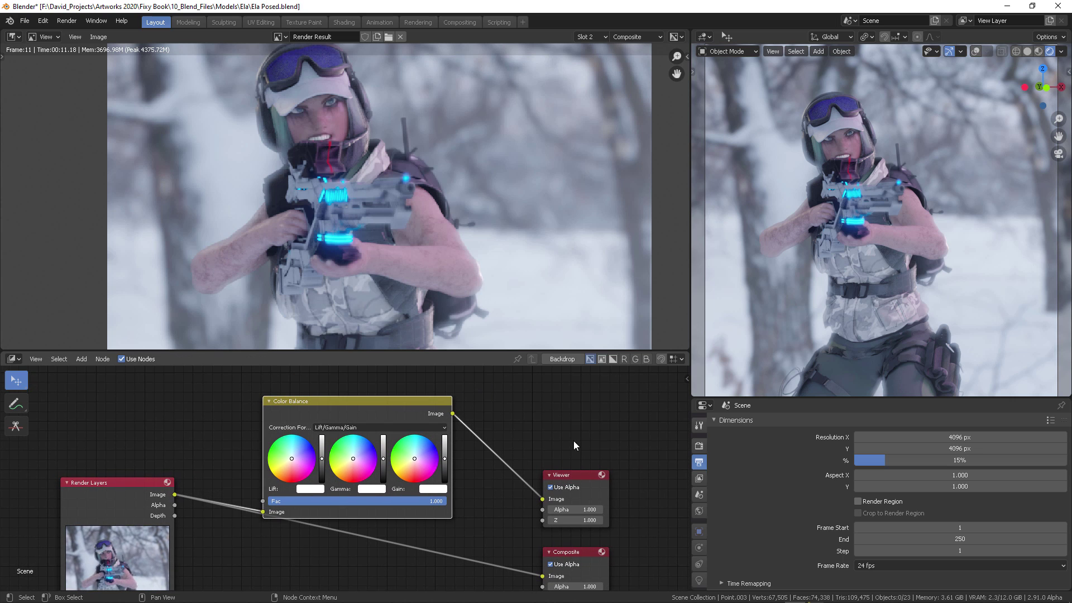
- Turn on the compositor's Backdrop and shift the Color Balance Gain to pink, moving the Viewer and Composite nodes slightly up
drag(566, 474, 568, 428)
click(563, 360)
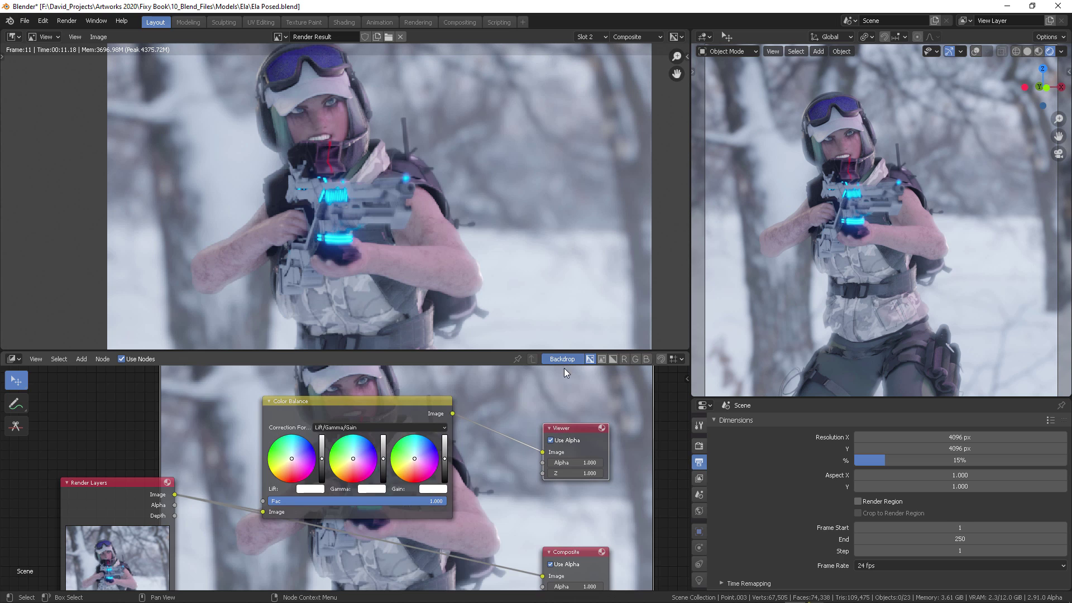
drag(416, 460, 427, 470)
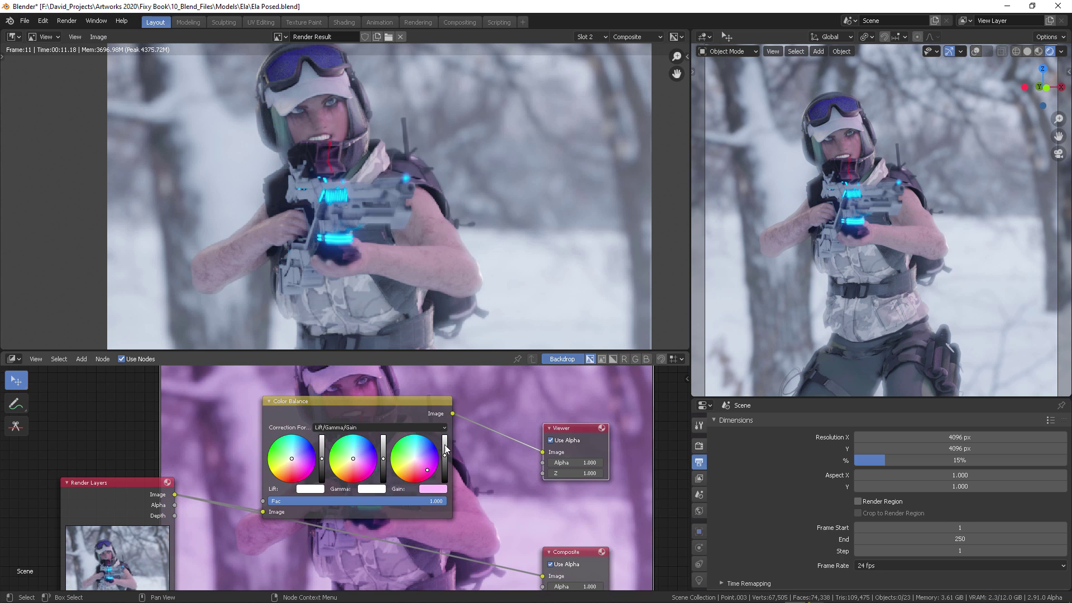
middle_drag(511, 484, 497, 450)
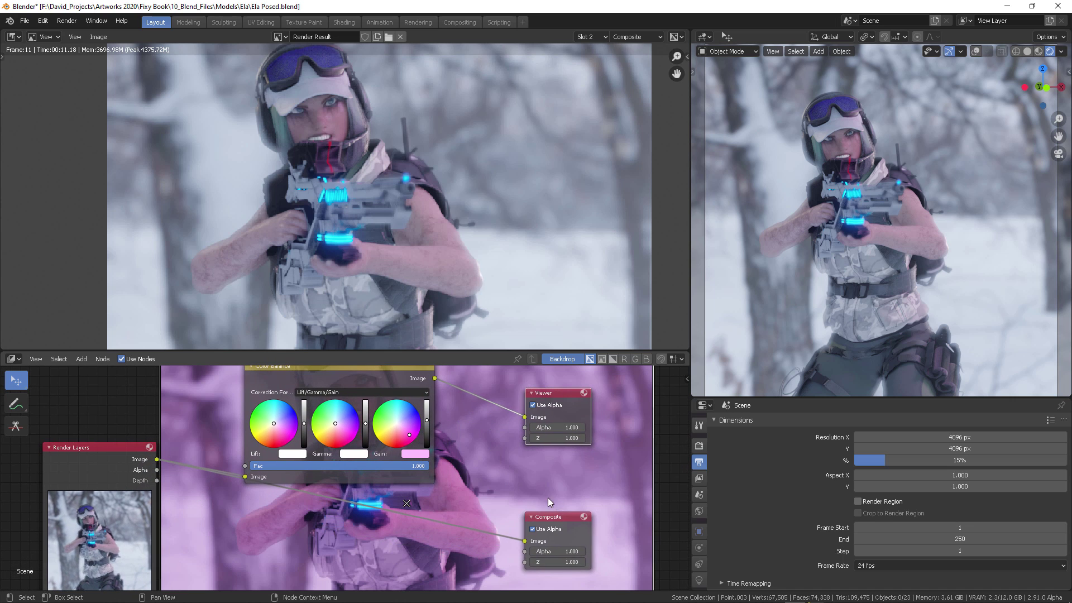
drag(559, 522, 558, 504)
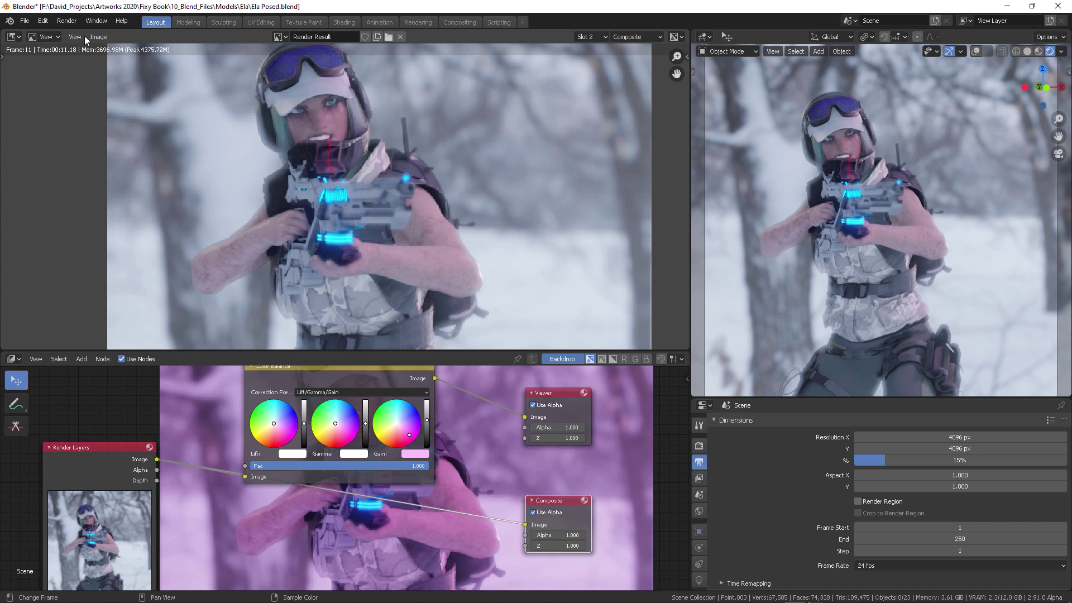
click(12, 37)
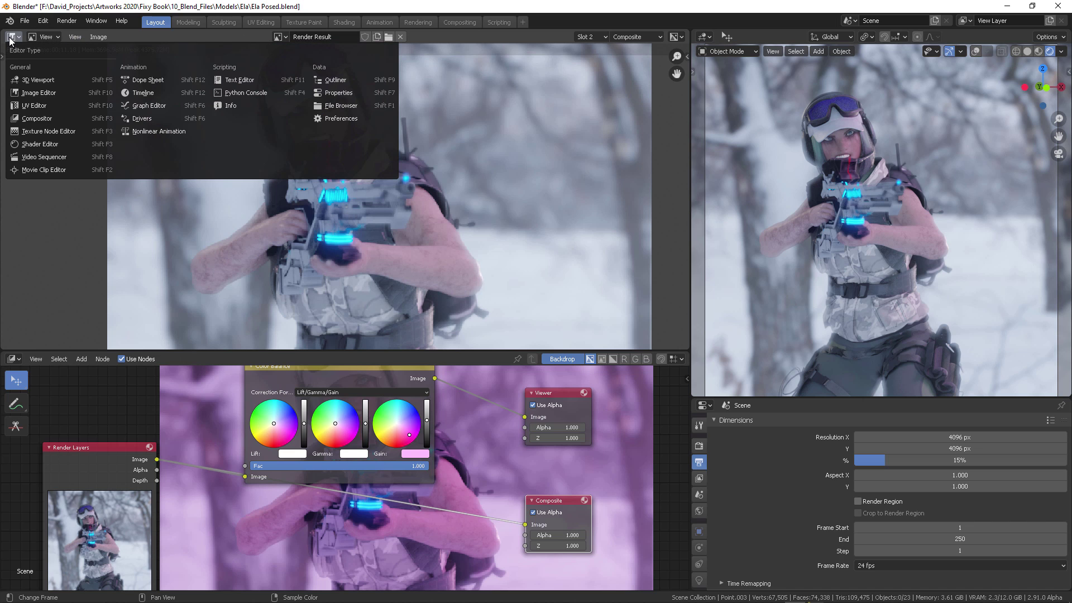
click(62, 95)
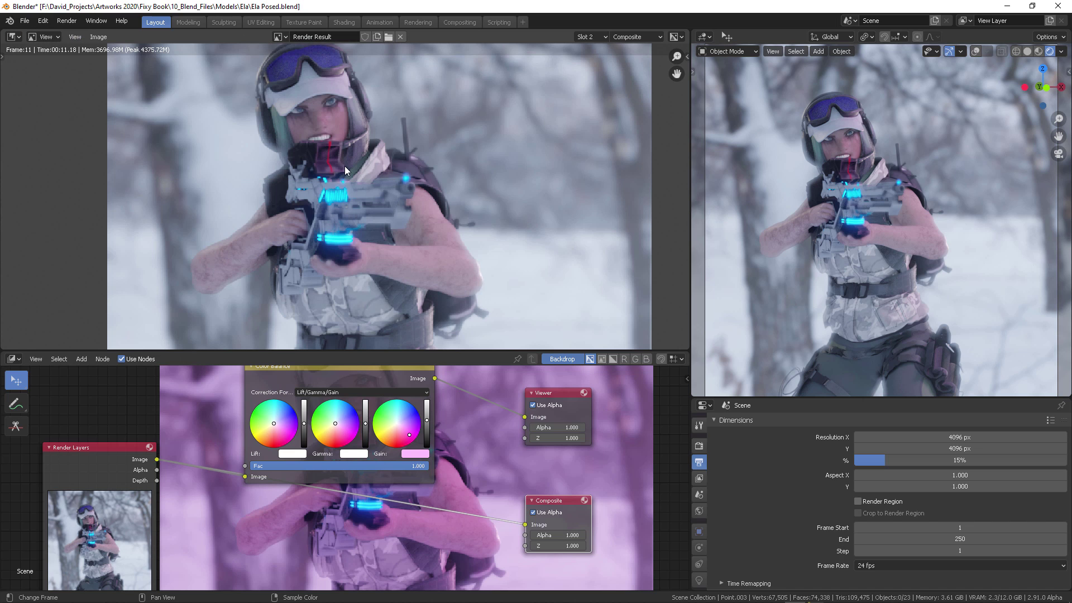
- Move the Render Layers node clear of the Color Balance node and choose View Layer as its layer
middle_drag(105, 475, 116, 451)
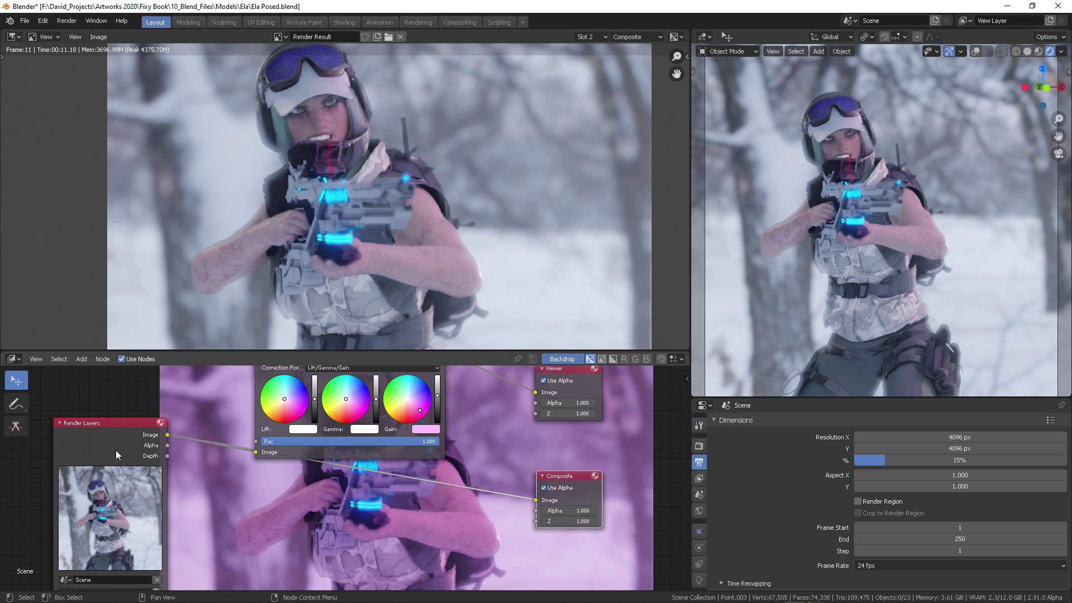
drag(116, 450, 103, 426)
click(111, 567)
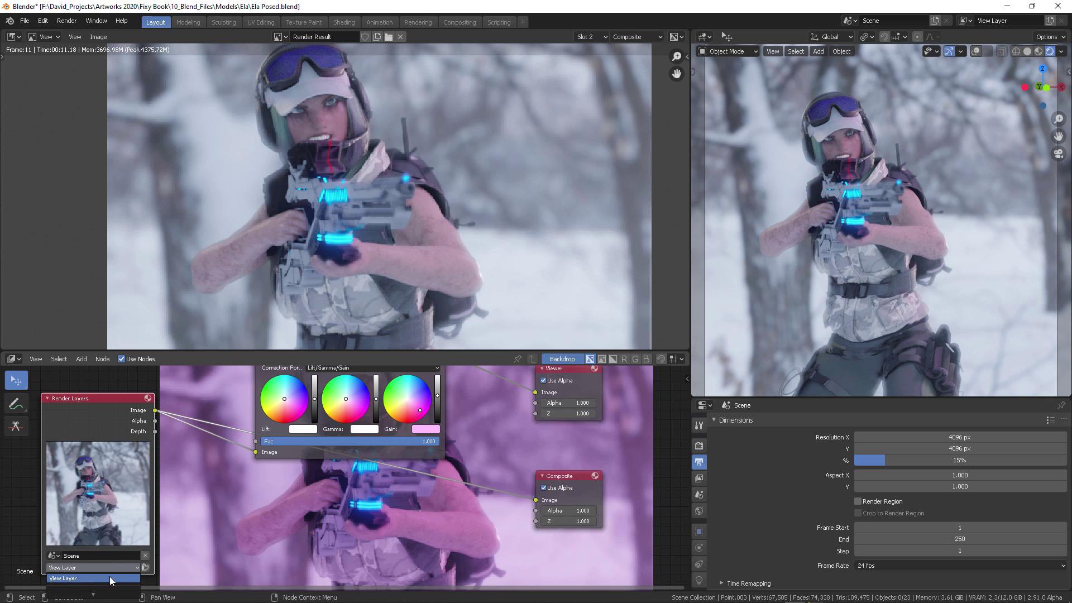
click(110, 579)
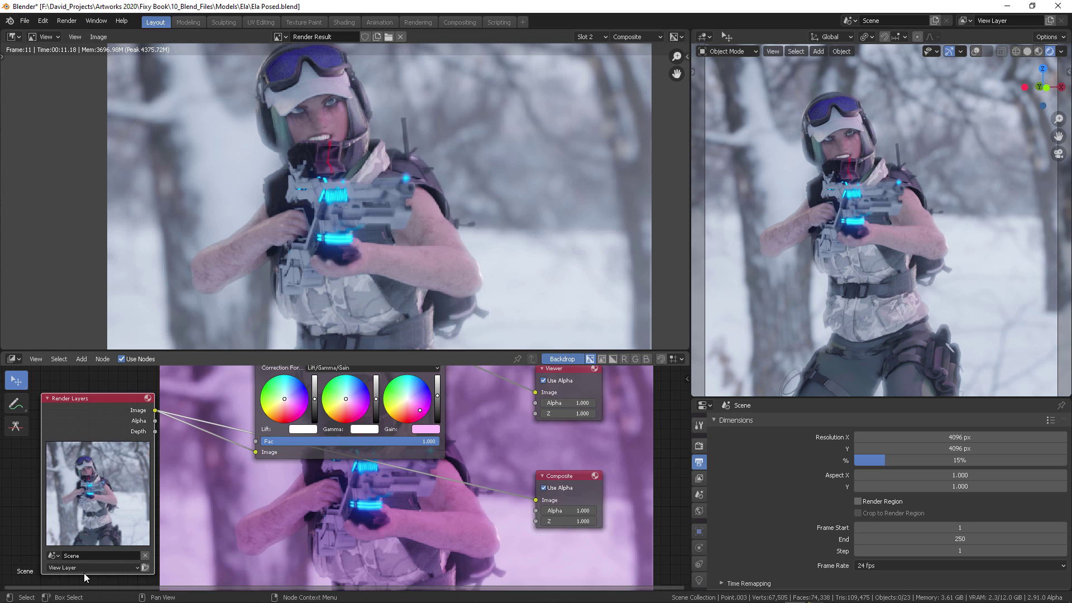
middle_drag(195, 508, 238, 495)
drag(112, 387, 75, 381)
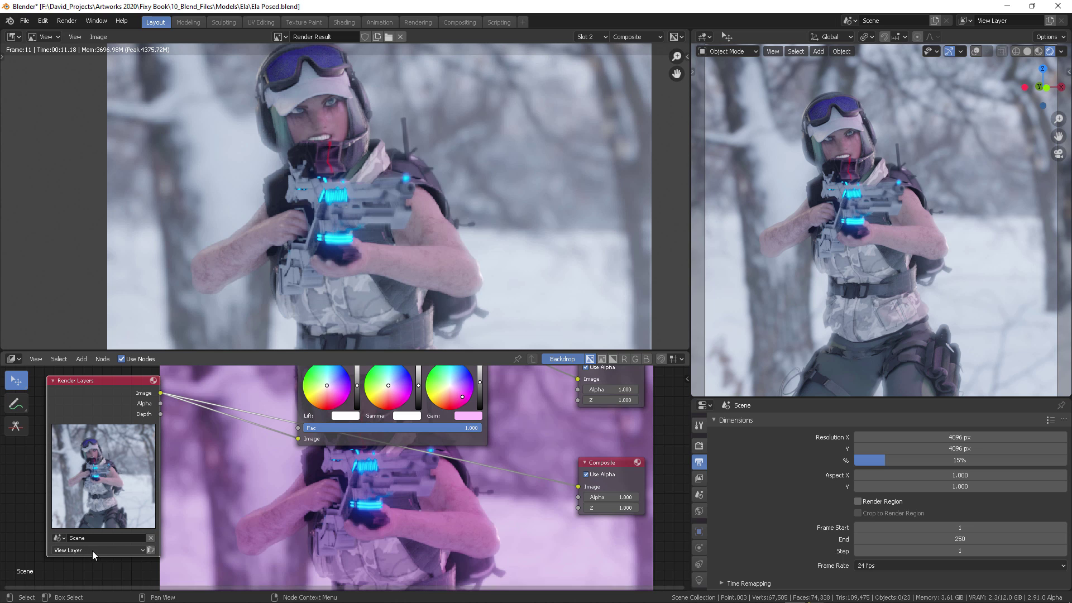
click(222, 490)
- Link the Color Balance Image output to the Composite node's Image input and turn off the Backdrop
middle_drag(507, 367, 421, 431)
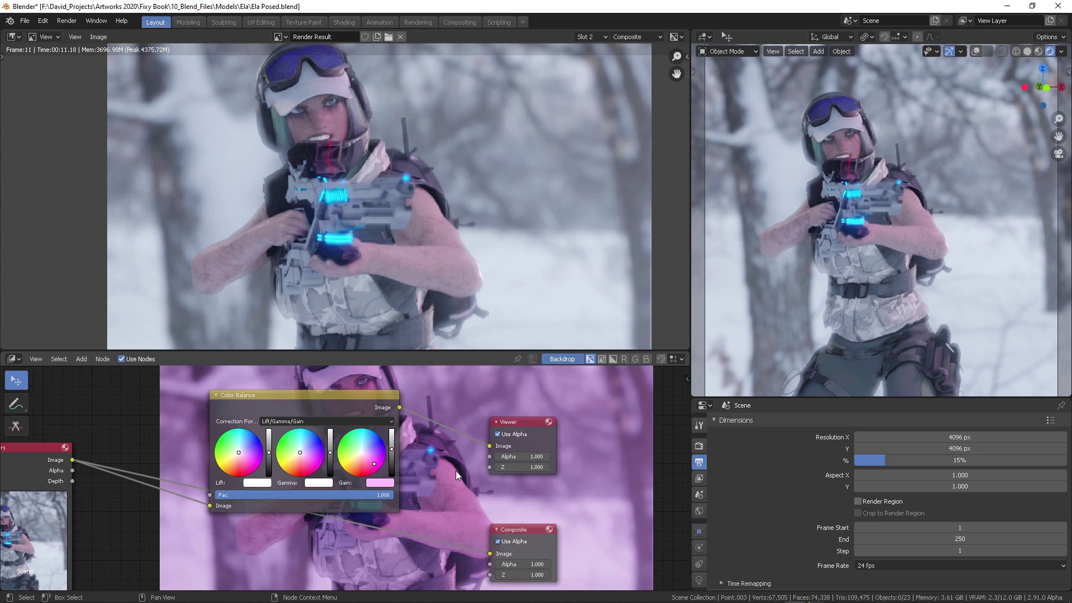
drag(399, 408, 505, 515)
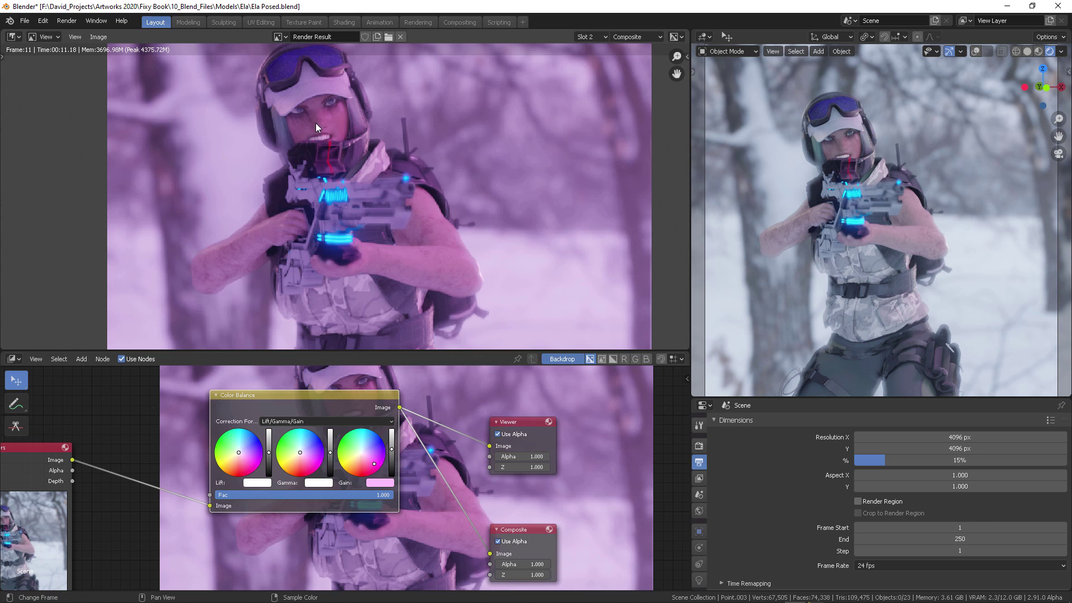
click(562, 359)
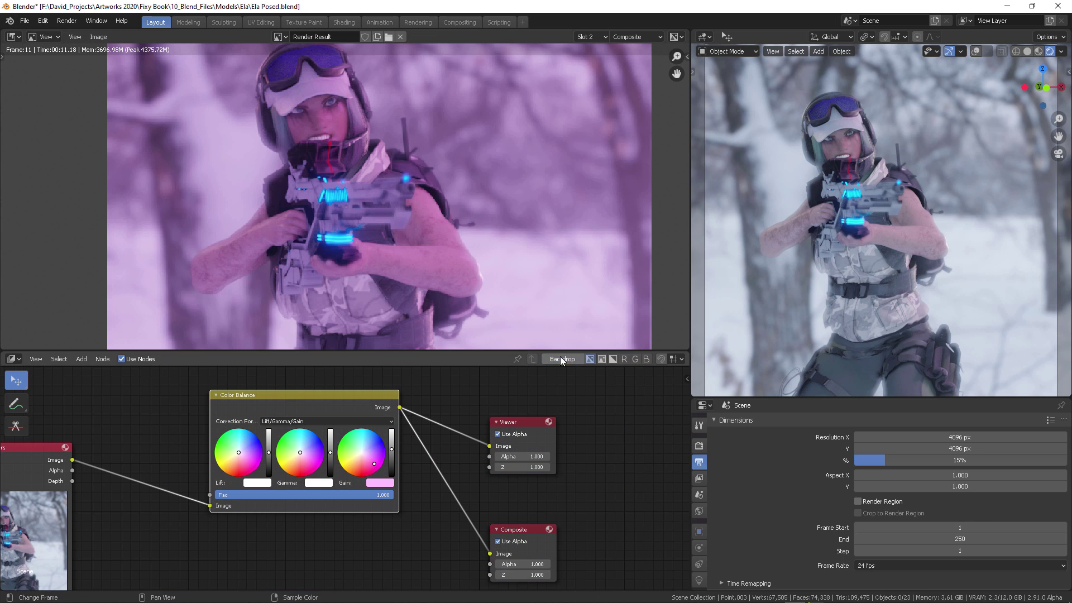
middle_drag(487, 385, 553, 384)
middle_drag(416, 386, 449, 382)
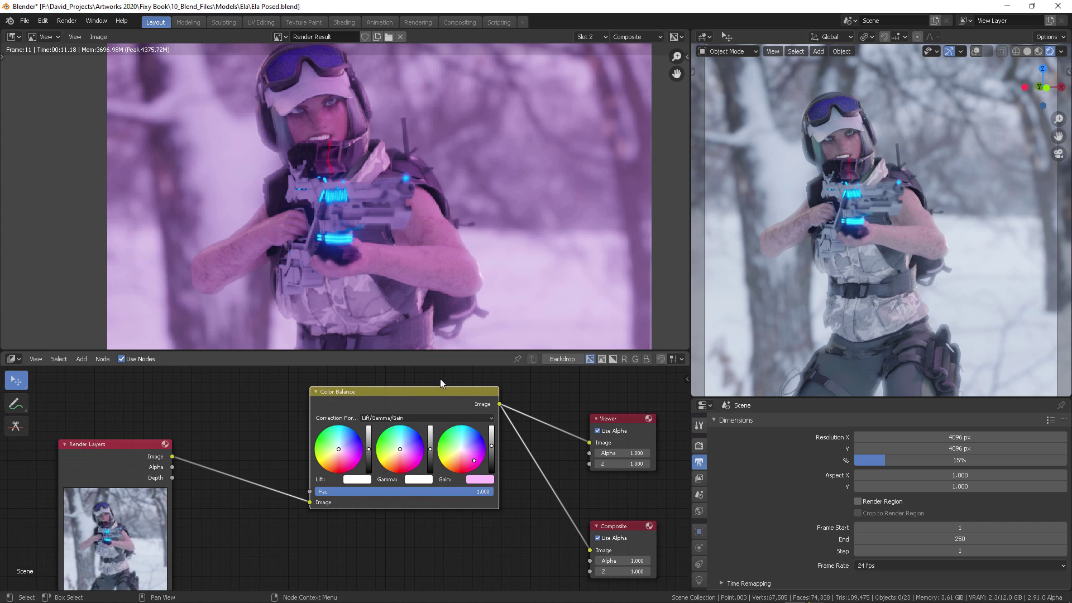
- Hide the compositor's header and toolbar, and reposition the Color Balance node between the Render Layers and output nodes
right_click(373, 361)
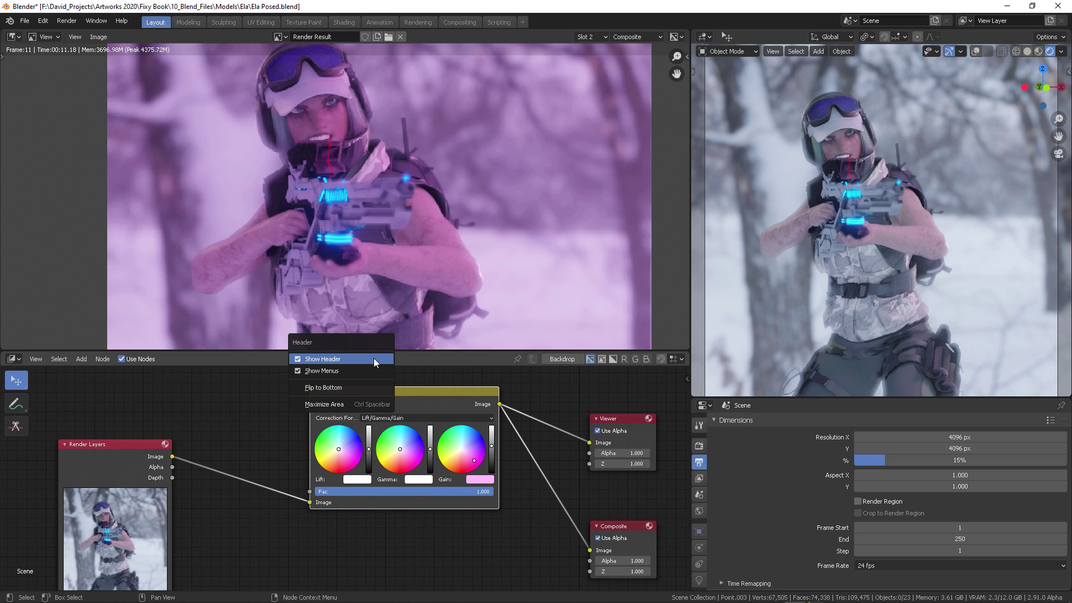
right_click(459, 357)
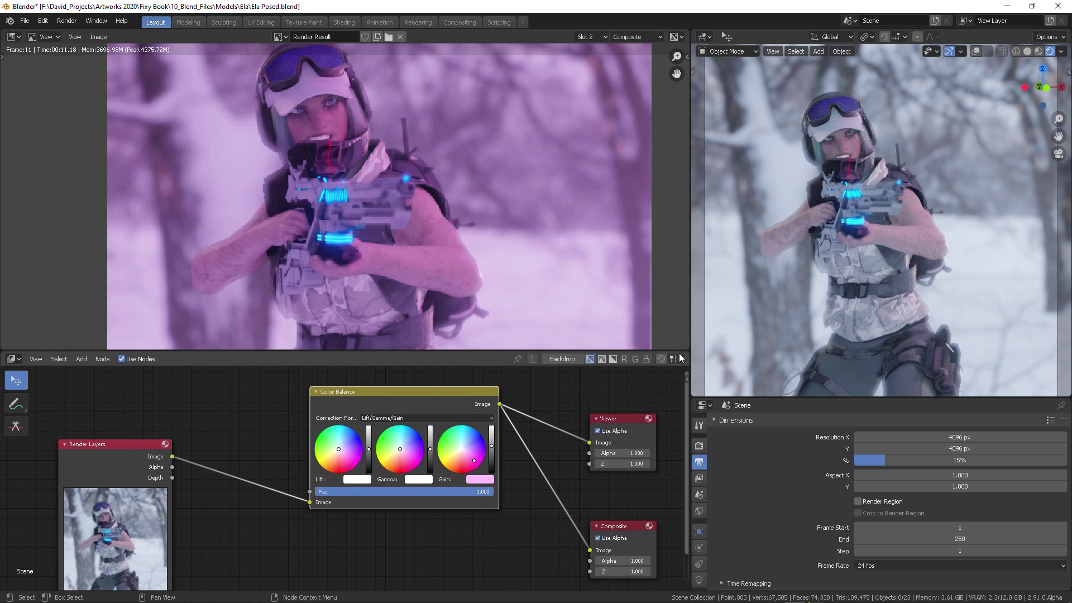
right_click(464, 360)
click(451, 359)
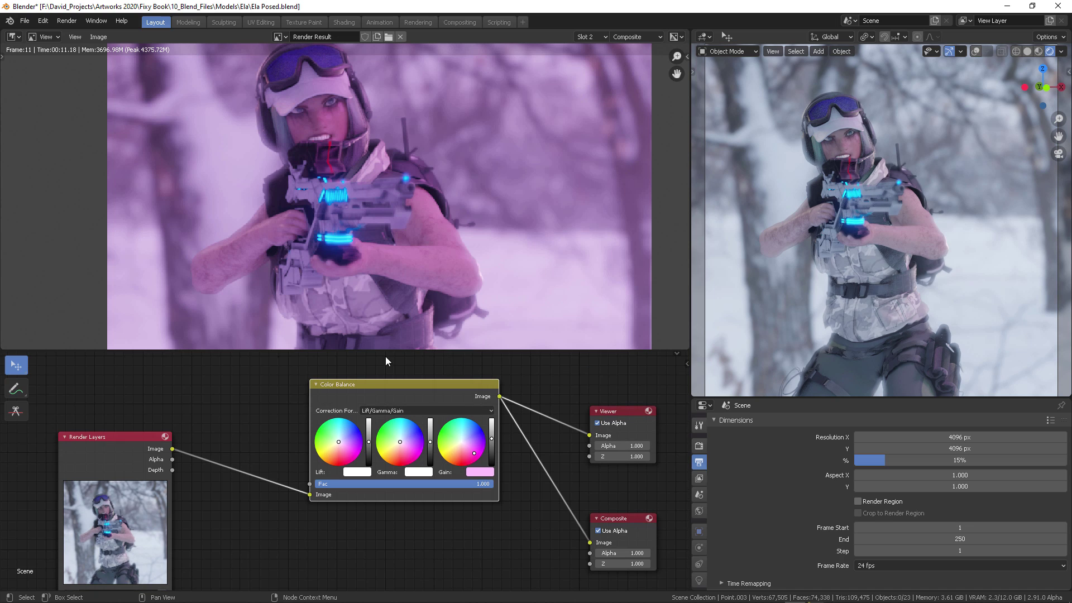
key(t)
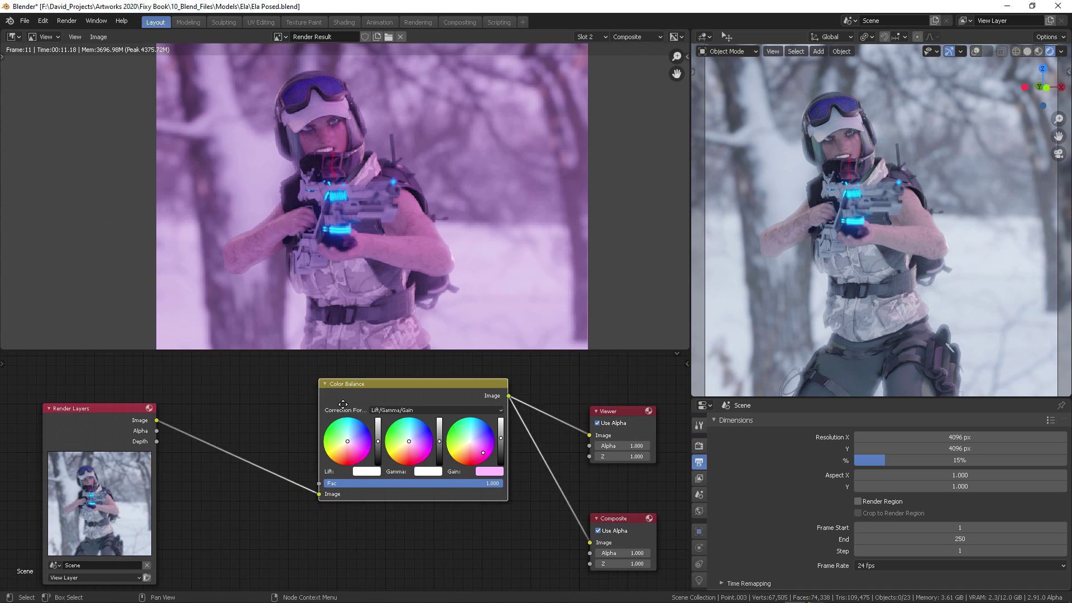
drag(364, 398, 350, 427)
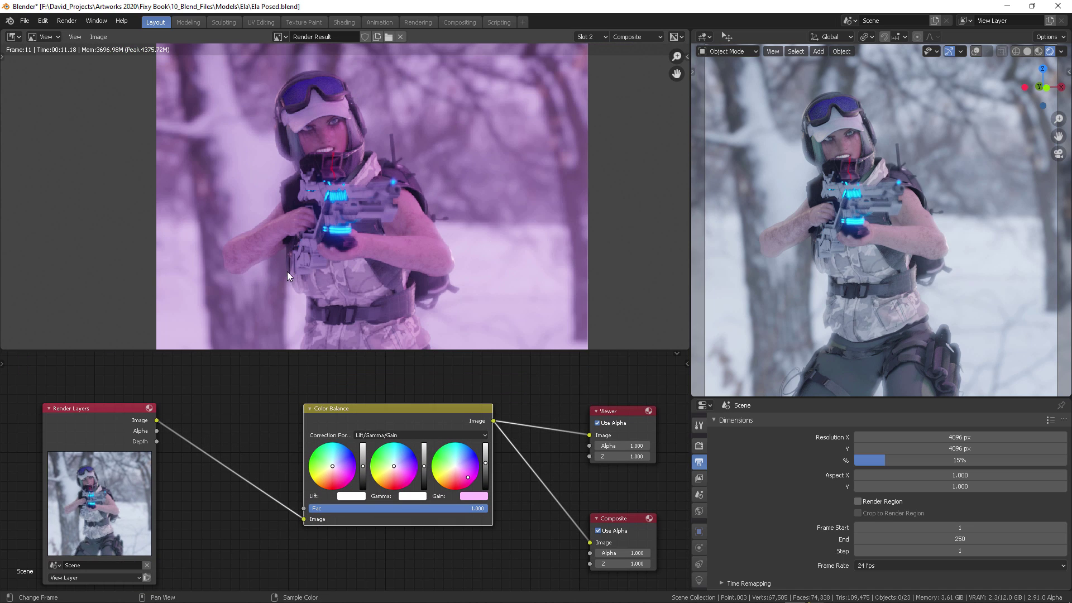
- Switch the Image Editor from View to Mask mode with the character's face in close-up, and show its sidebar
scroll(420, 119, up, 3)
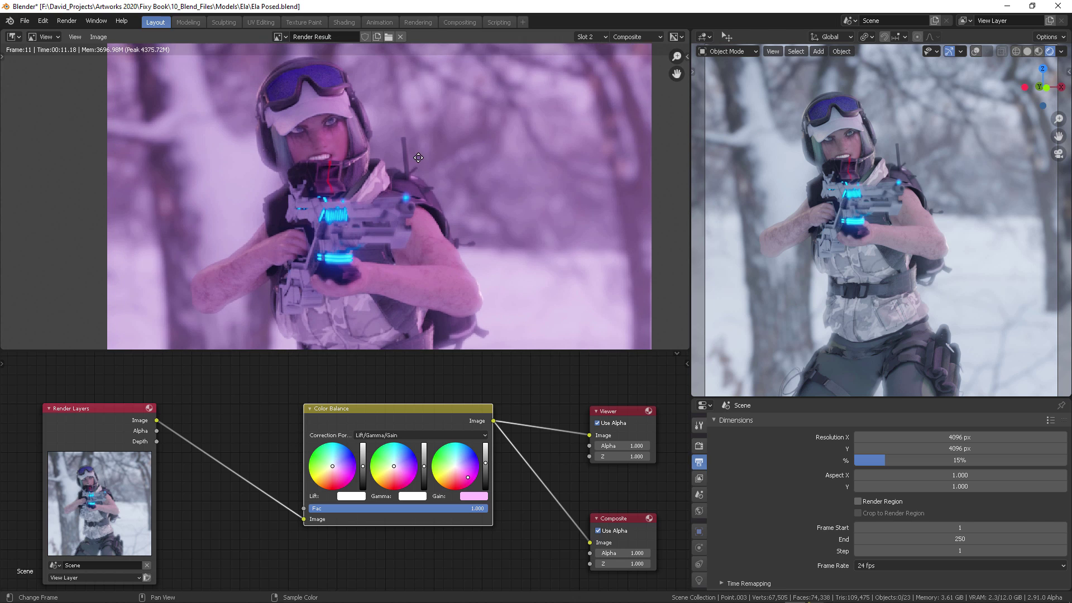
scroll(393, 162, up, 2)
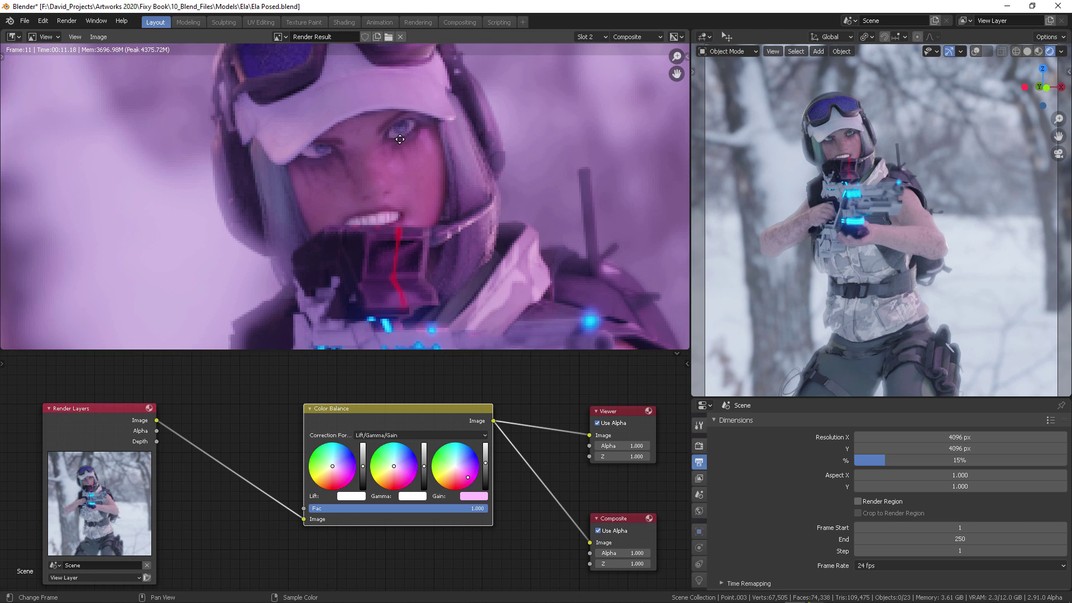
mouse_move(323, 193)
middle_down()
mouse_move(301, 203)
mouse_move(325, 190)
middle_up()
scroll(357, 195, down, 1)
click(44, 37)
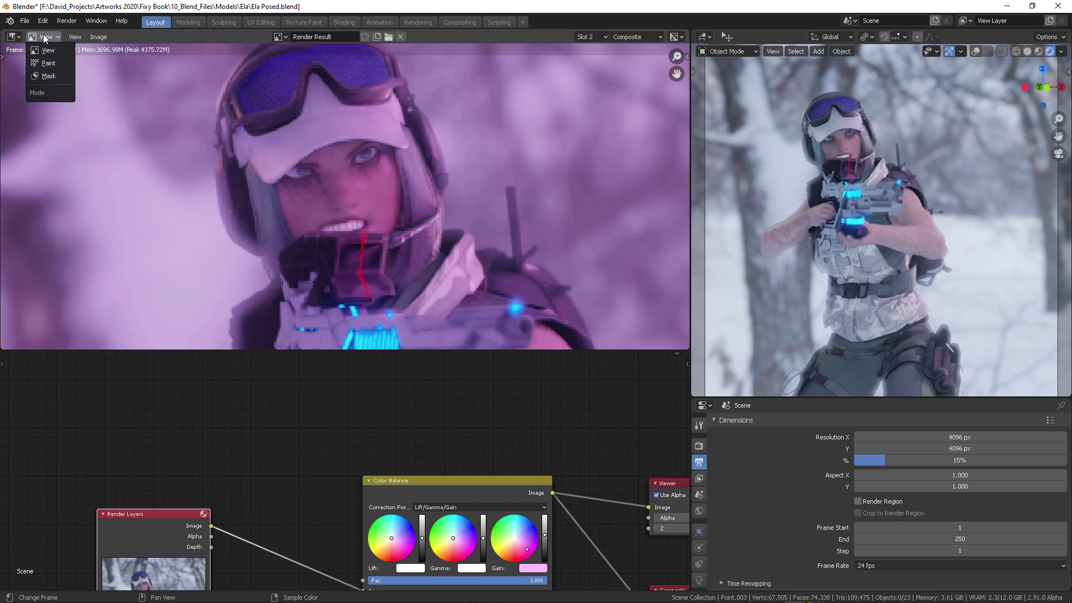
click(13, 37)
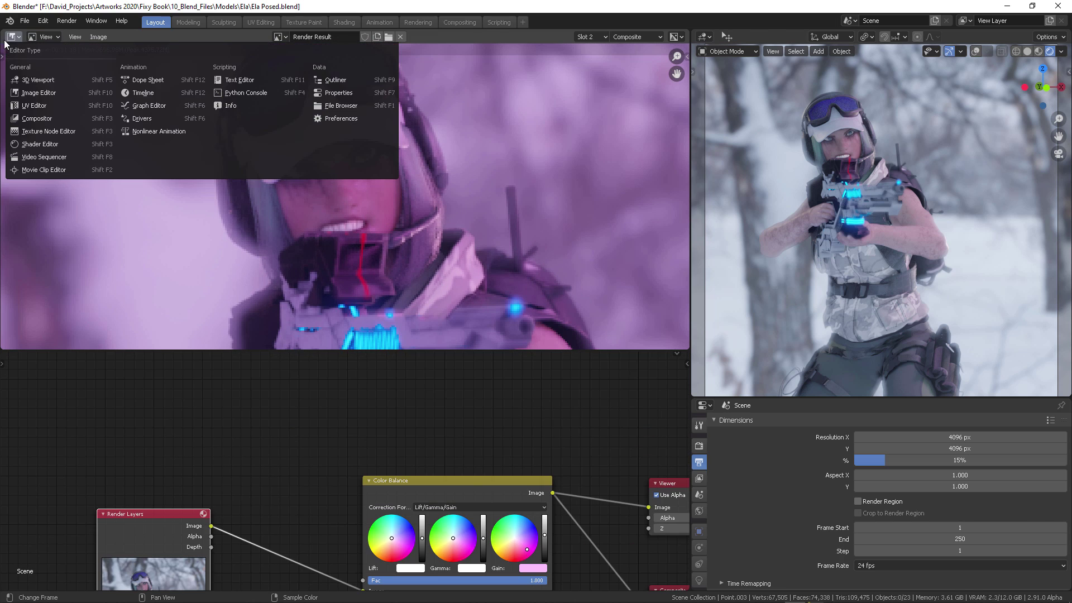
click(48, 34)
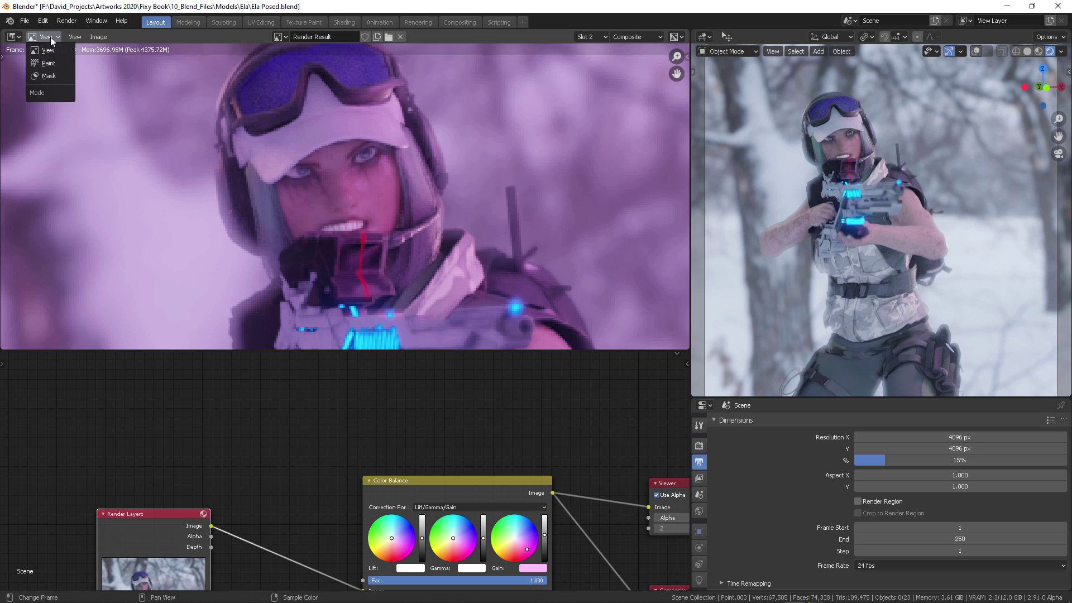
click(48, 77)
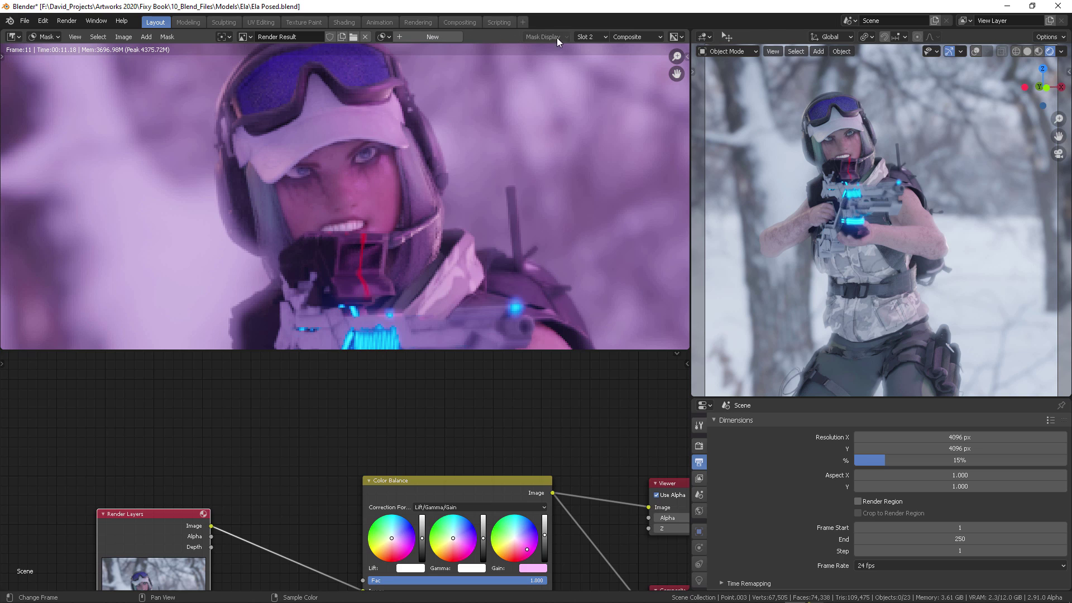
key(n)
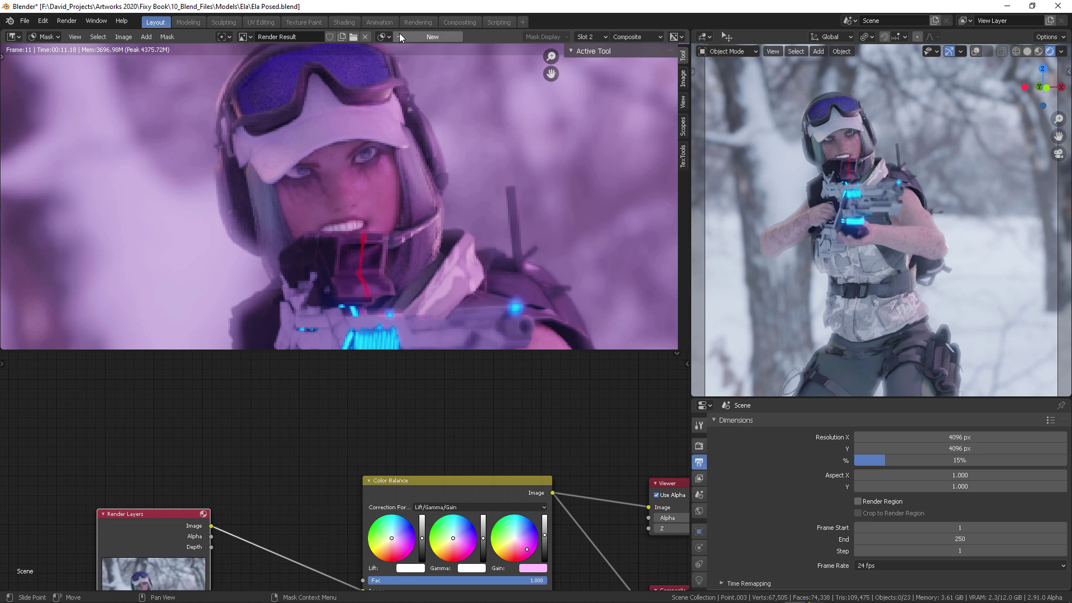
- Create a new mask named Face Mask and show its frame range settings and mask layer list
click(435, 36)
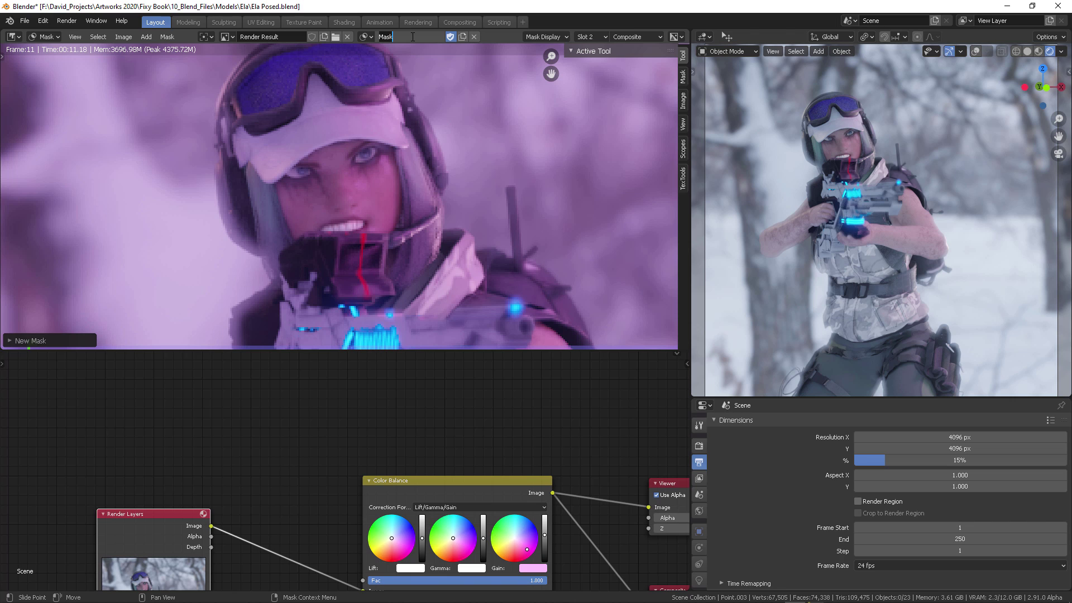
text(Face Mask)
key(Return)
click(683, 78)
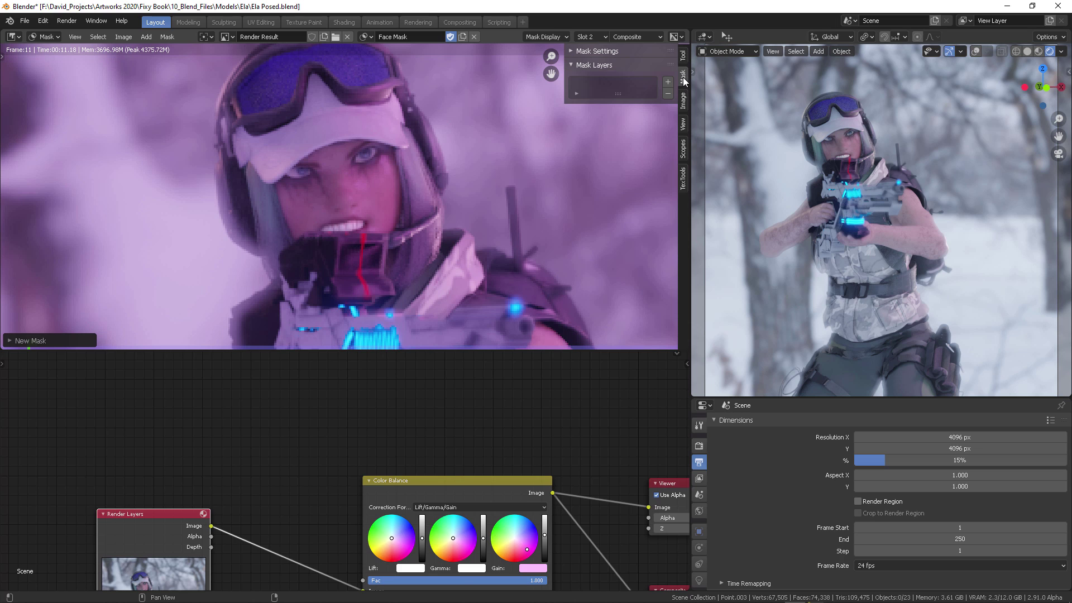
click(596, 51)
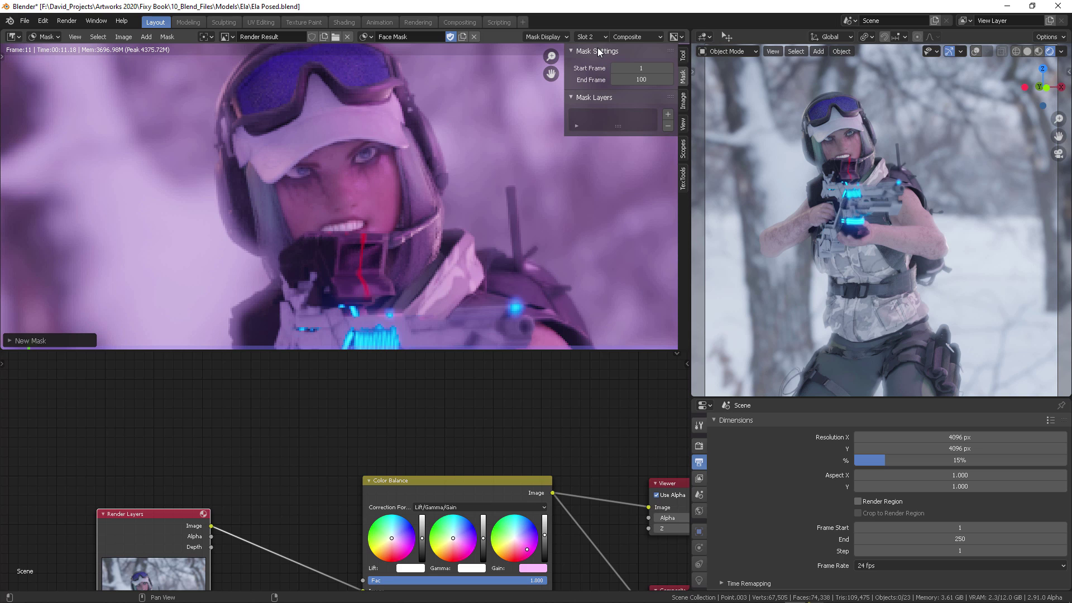
click(598, 49)
click(597, 49)
- Split a strip off the compositor area, turn it into a Timeline, and adjust its height between the image and nodes
drag(4, 352, 9, 384)
click(677, 355)
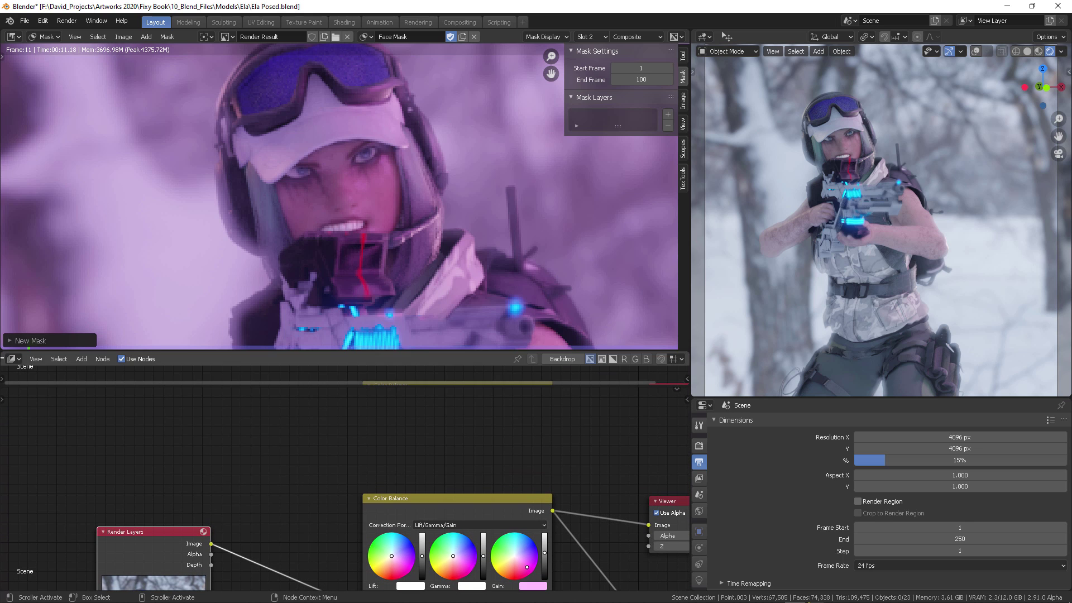
click(19, 363)
click(158, 411)
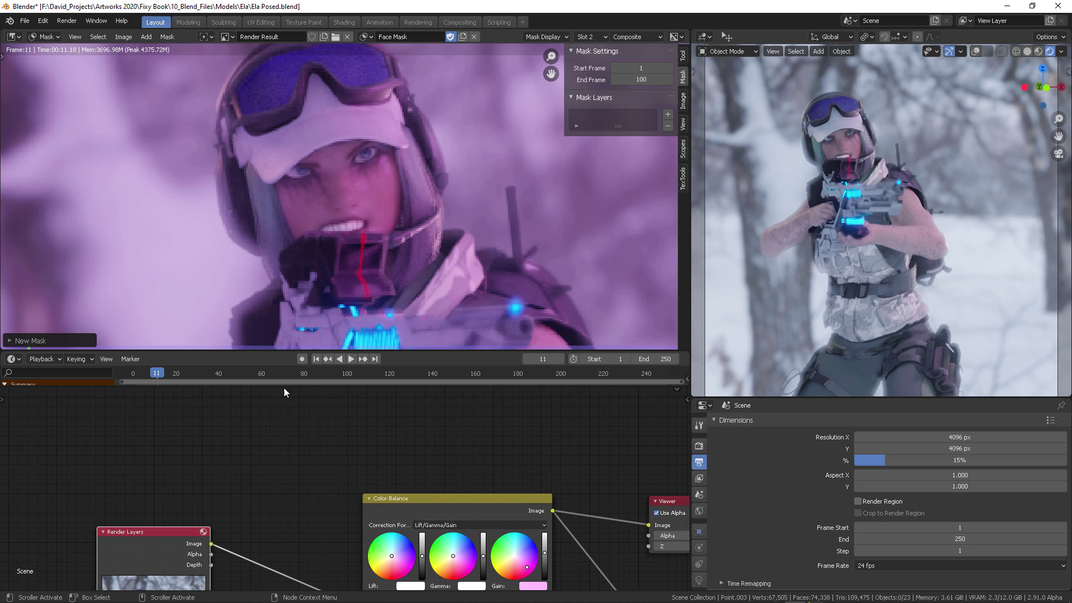
drag(303, 391, 304, 352)
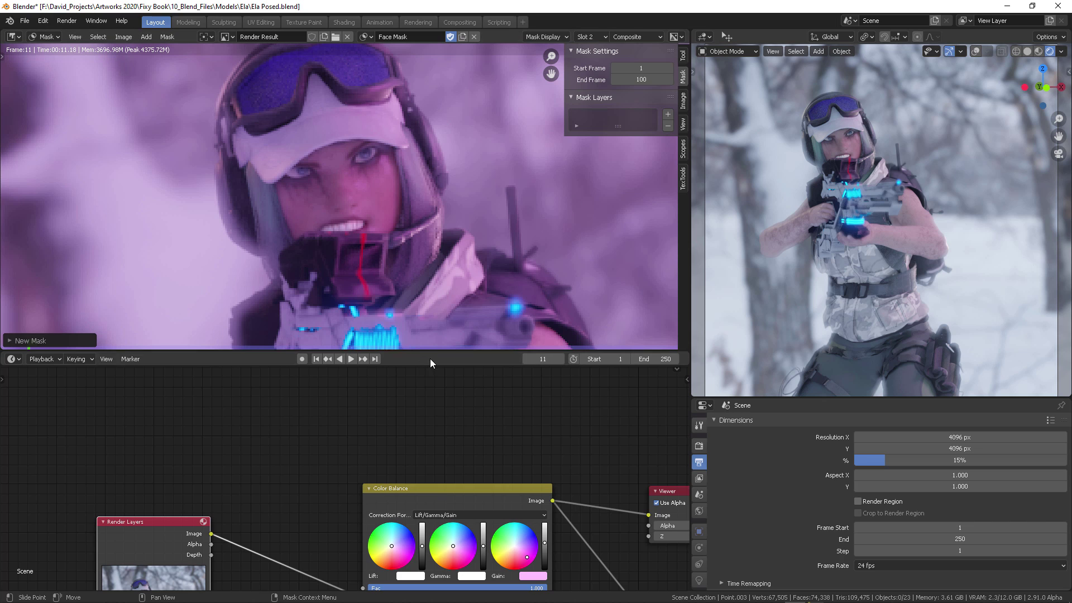
drag(433, 366, 425, 397)
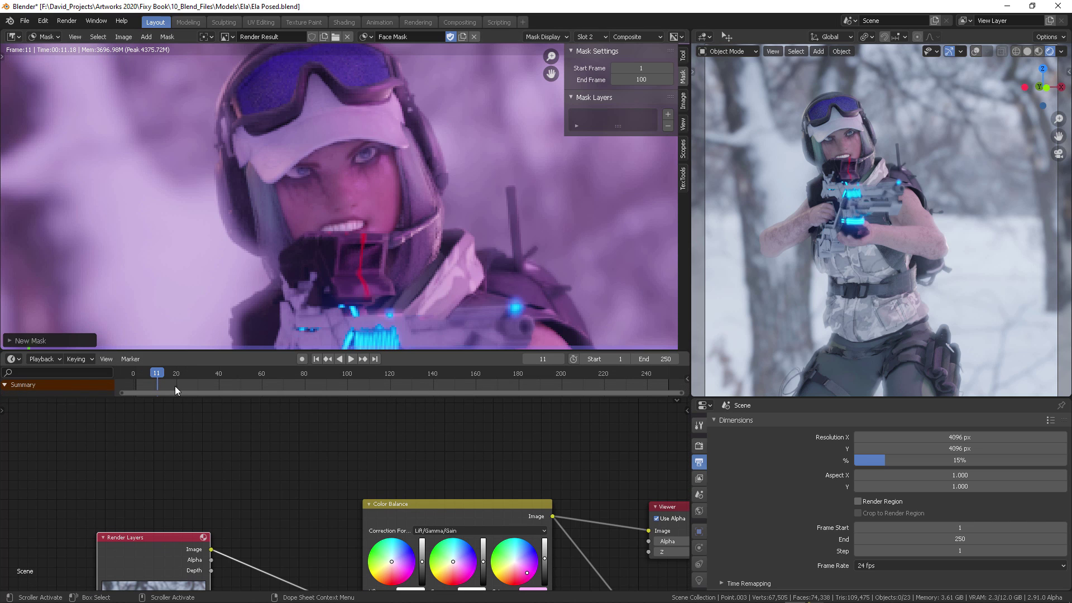
- Collapse the Mask Settings section and enlarge the empty Mask Layers list
click(581, 49)
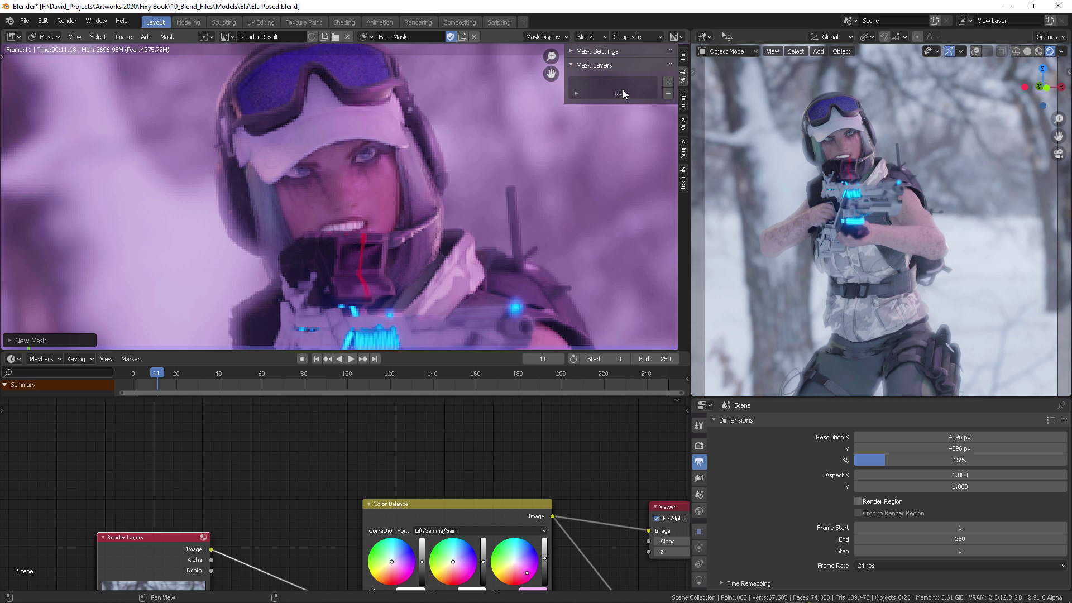
drag(619, 94, 621, 152)
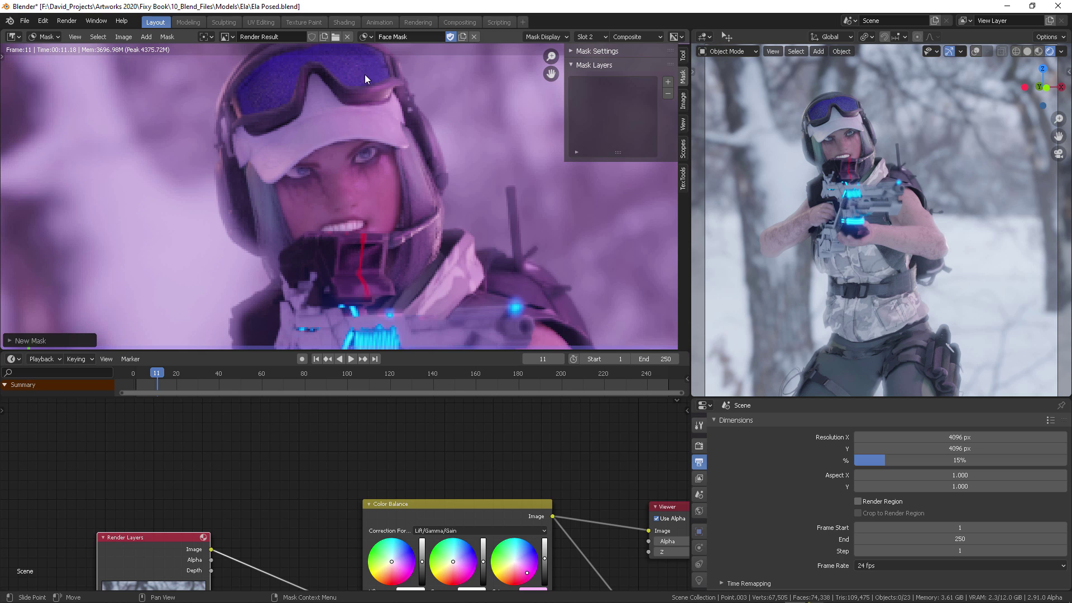
- Place mask points along the cap's brim edge and down the cheek to the jaw beside the mouth
ctrl+click(274, 183)
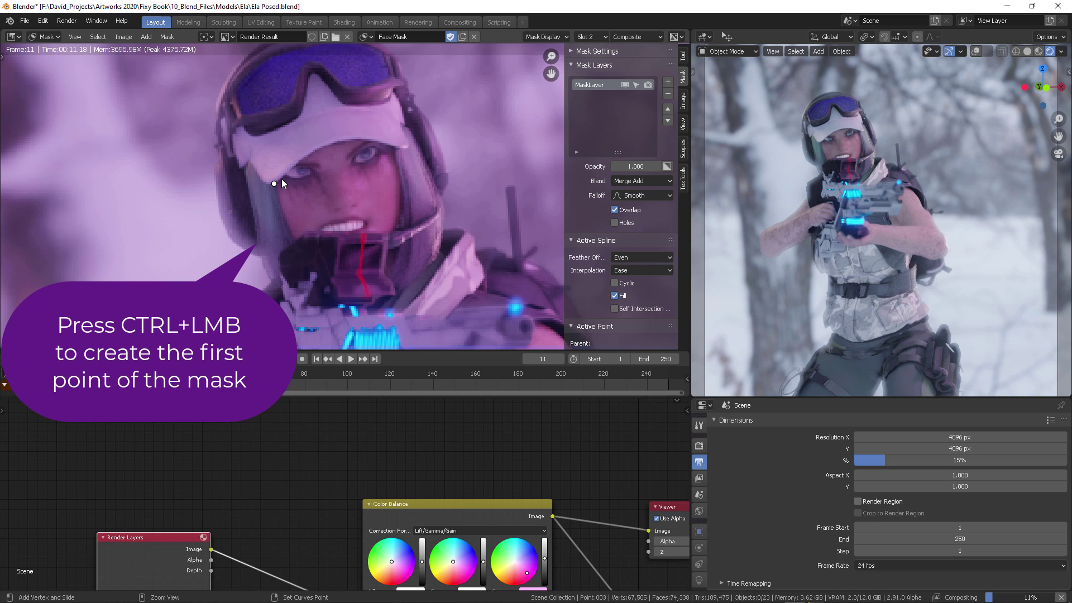
ctrl+click(308, 154)
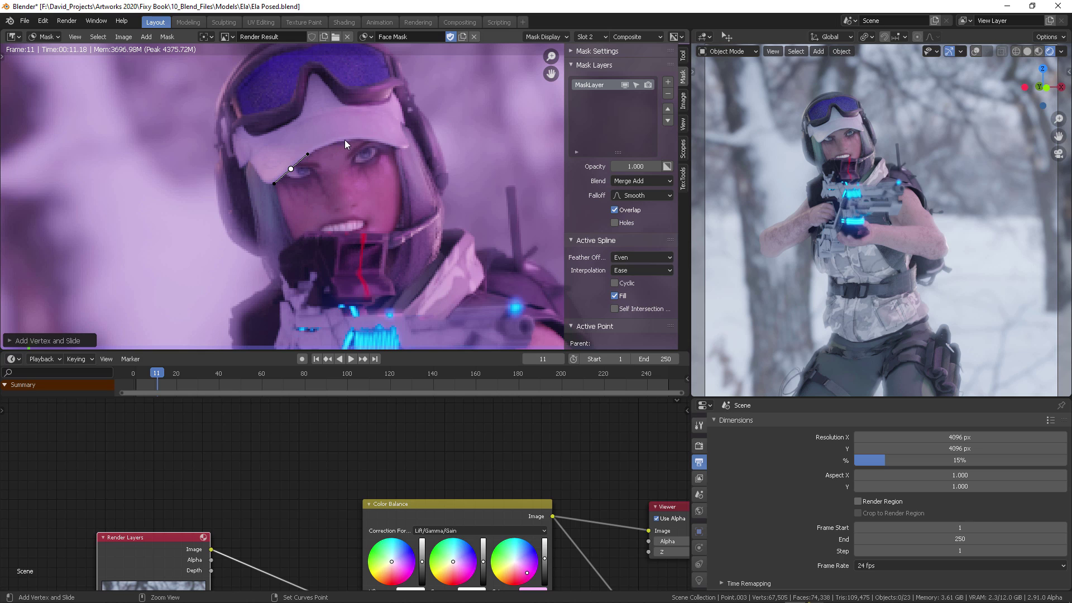
ctrl+click(349, 140)
ctrl+click(387, 145)
ctrl+click(401, 178)
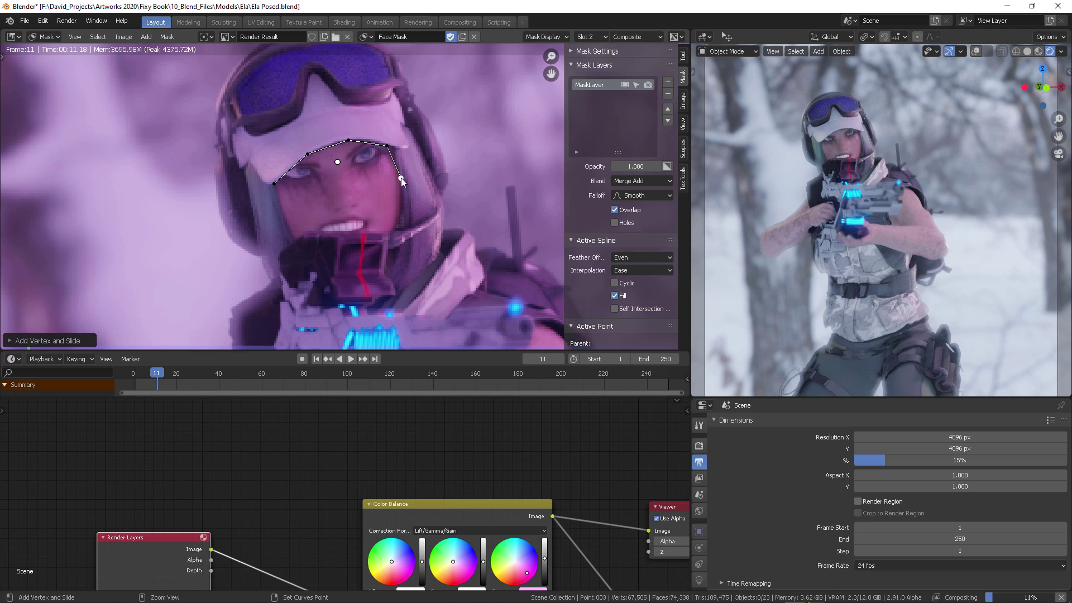
ctrl+click(397, 227)
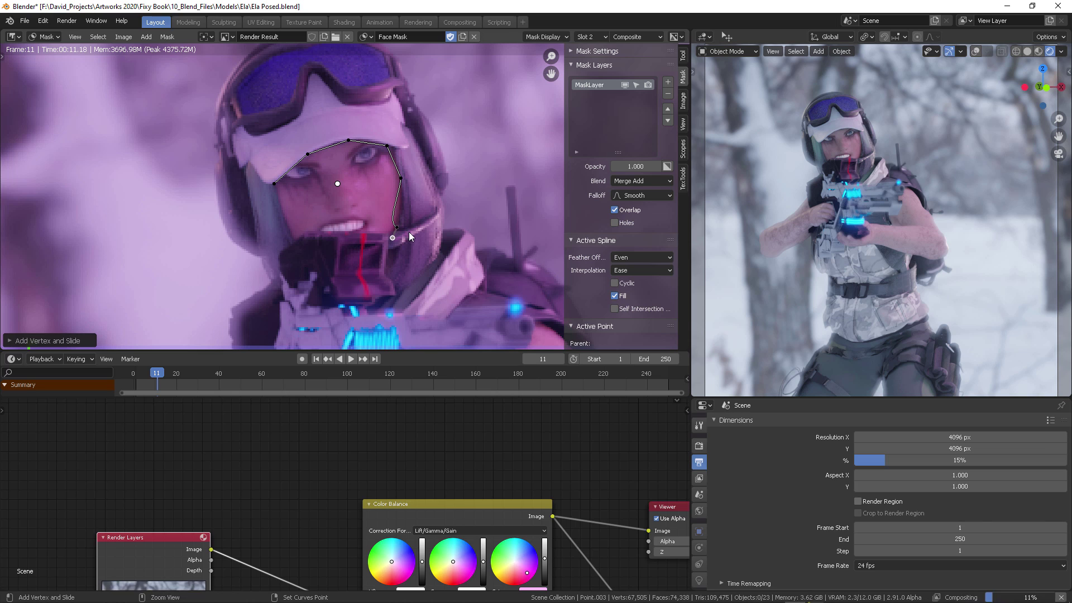
- Adjust the jaw point's handle to round the mask curve beside the mouth, keeping that point selected for extension
drag(406, 233, 411, 235)
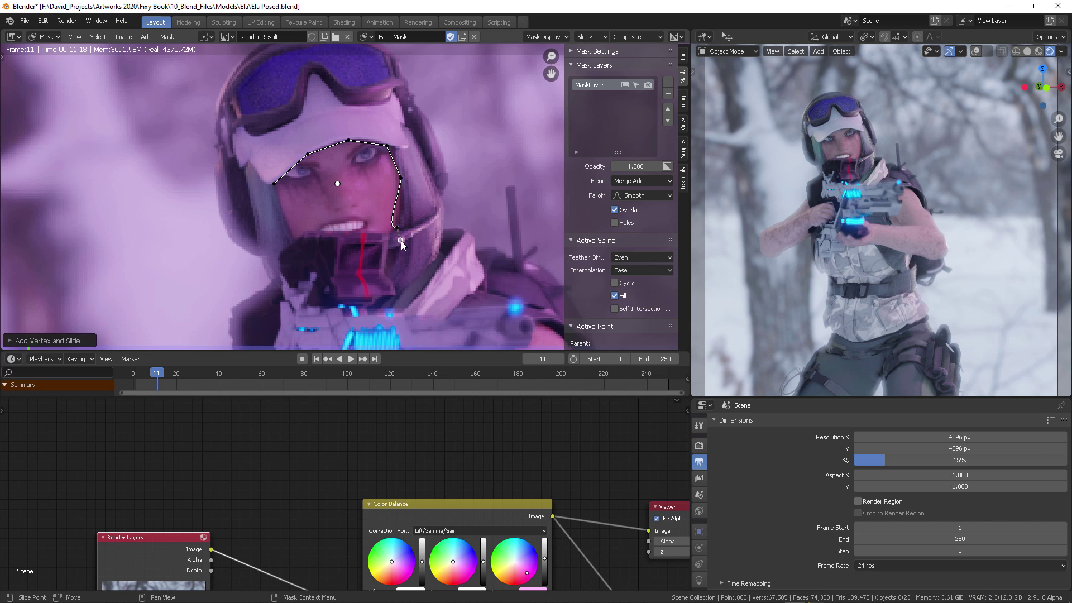
drag(401, 240, 386, 219)
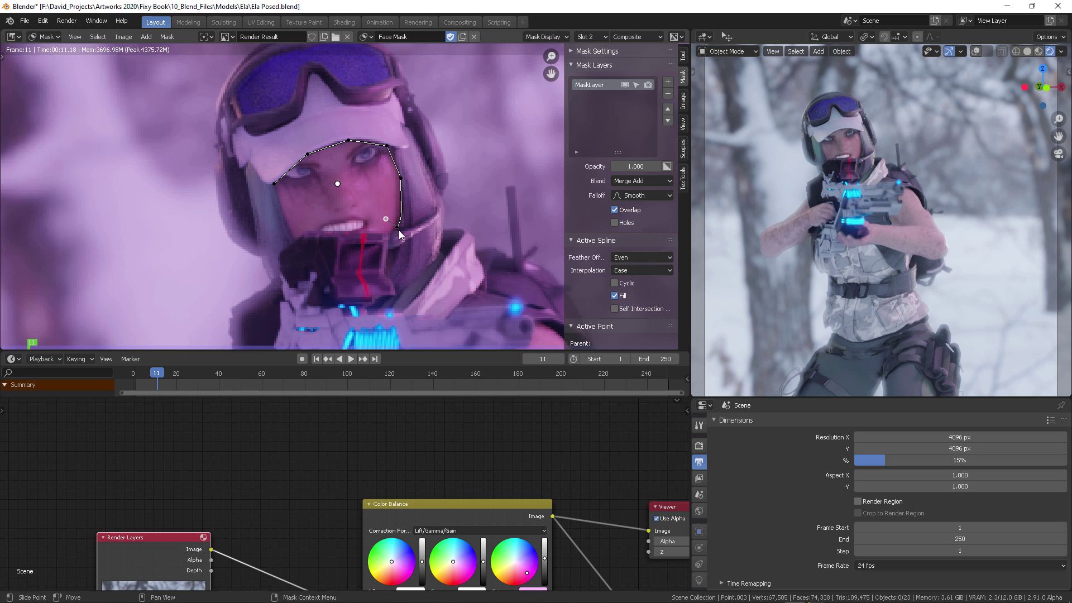
mouse_move(398, 230)
mouse_down()
mouse_move(420, 203)
mouse_move(425, 210)
mouse_up()
mouse_move(391, 242)
mouse_down()
mouse_move(379, 262)
mouse_move(391, 255)
mouse_up()
drag(390, 214, 388, 220)
click(401, 178)
click(387, 146)
click(401, 177)
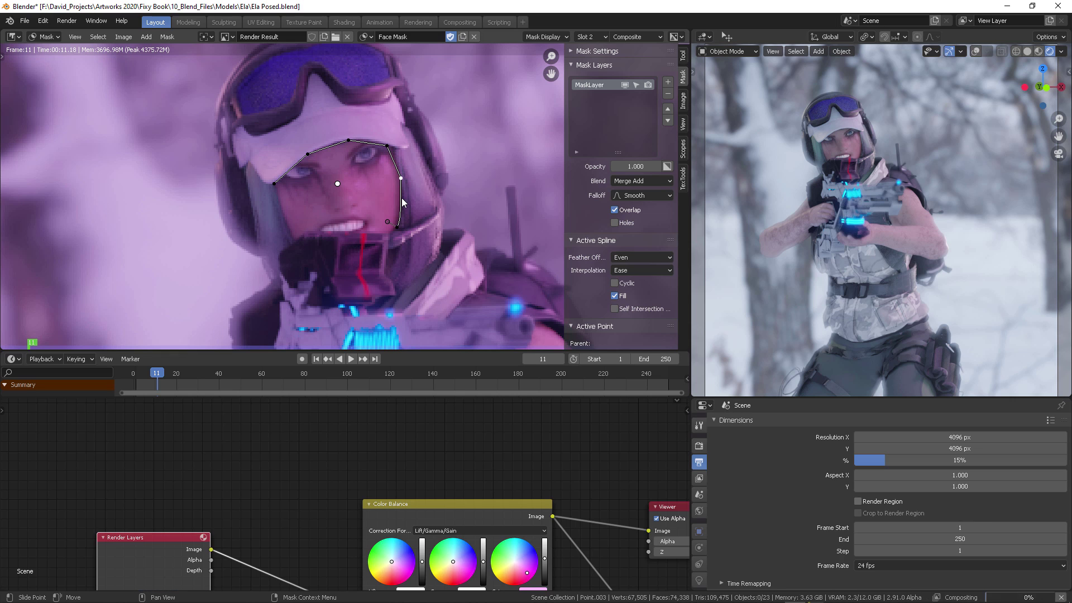
click(398, 228)
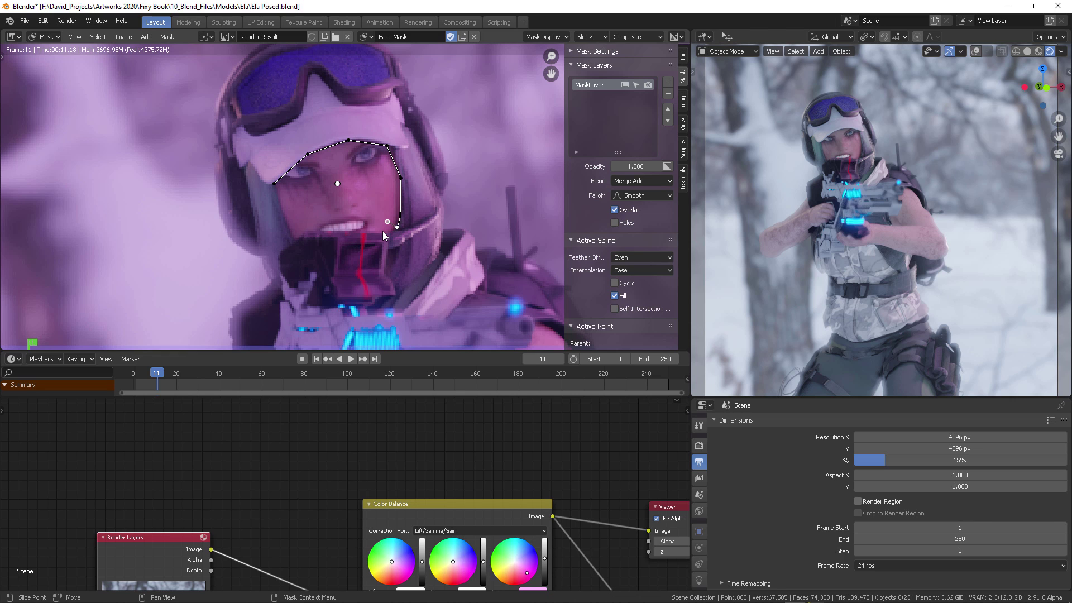
- Add three mask points below the teeth and toward the opposite jaw, and close the spline with Toggle Cyclic
ctrl+click(347, 233)
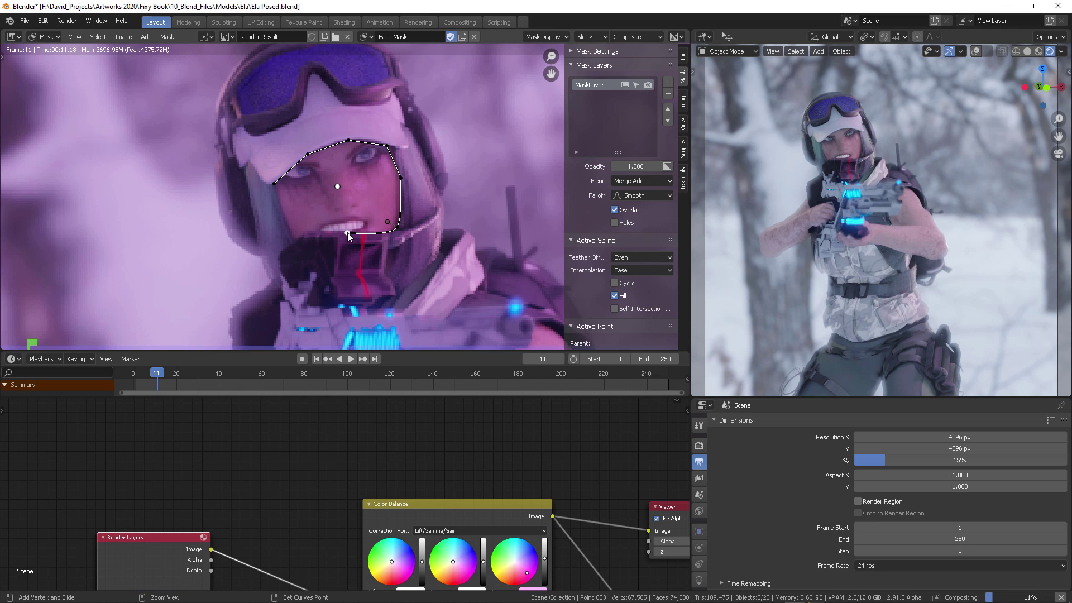
ctrl+click(305, 233)
ctrl+click(297, 243)
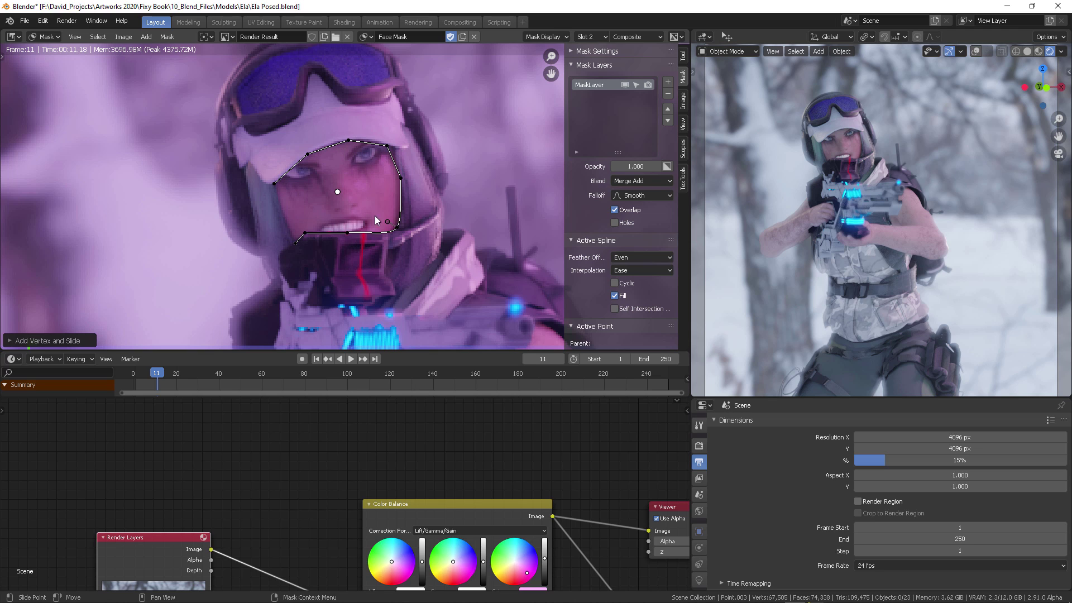
right_click(296, 245)
mouse_move(297, 244)
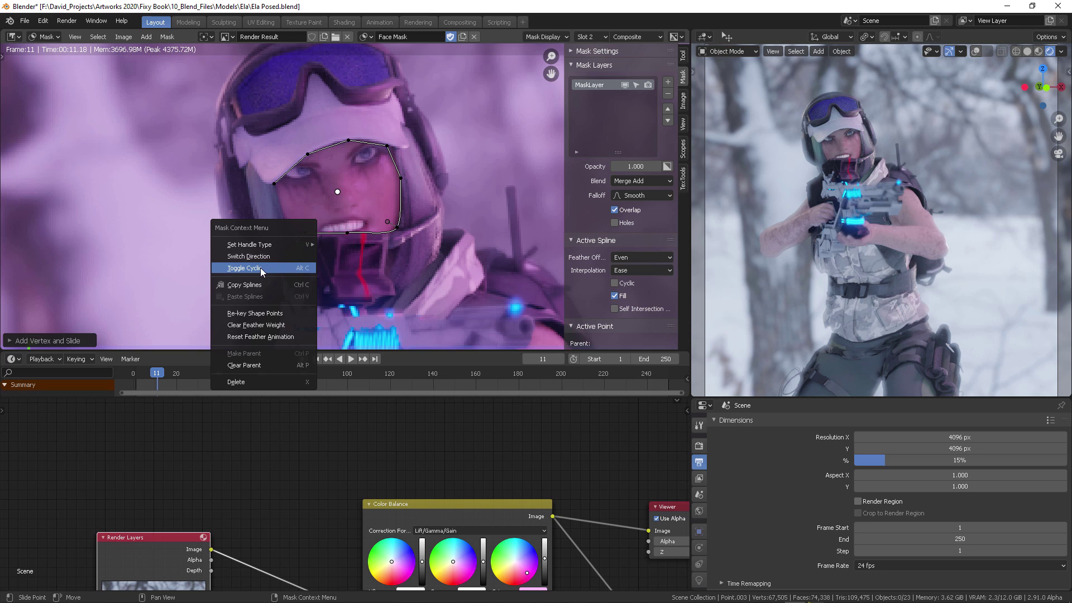
click(307, 267)
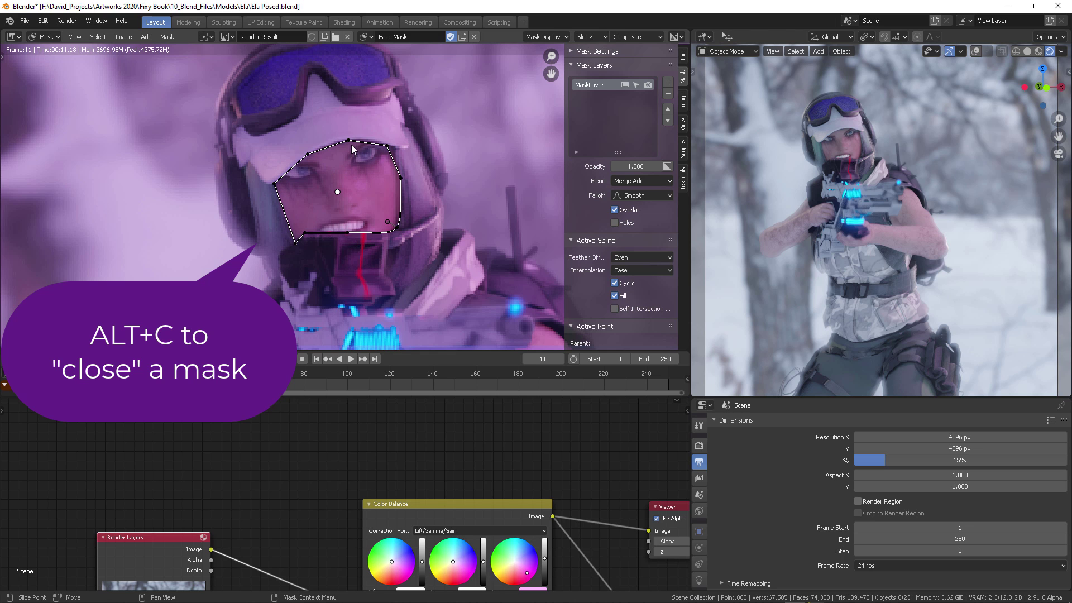
- Refit the mask's brim points to the cap edge, raise the cheek point to the brim corner and shift the jaw point
scroll(357, 146, up, 4)
scroll(399, 153, down, 2)
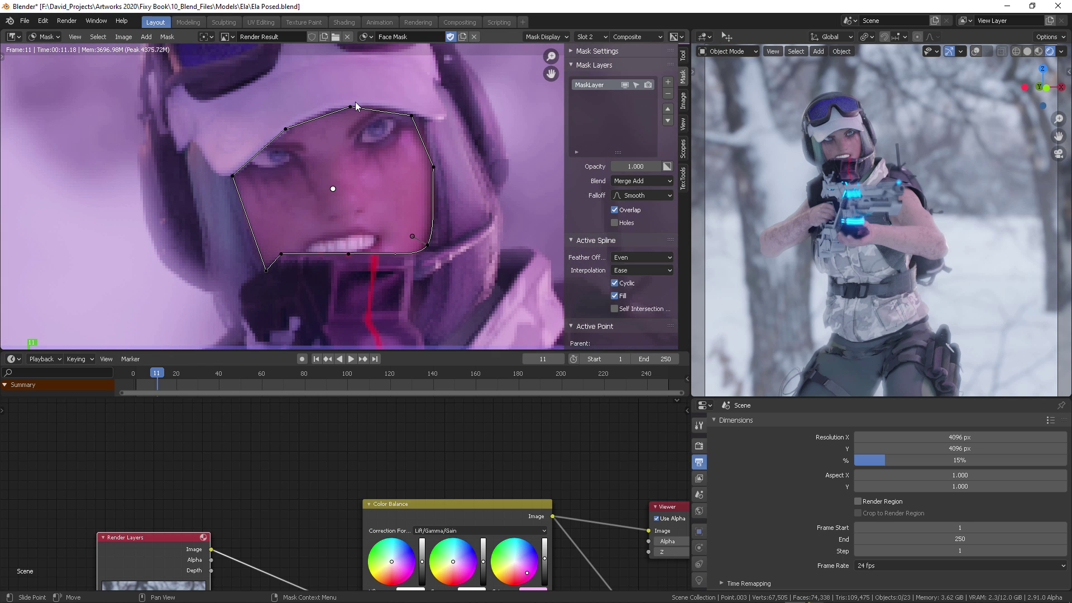
drag(350, 106, 333, 109)
drag(411, 114, 407, 112)
ctrl+click(425, 122)
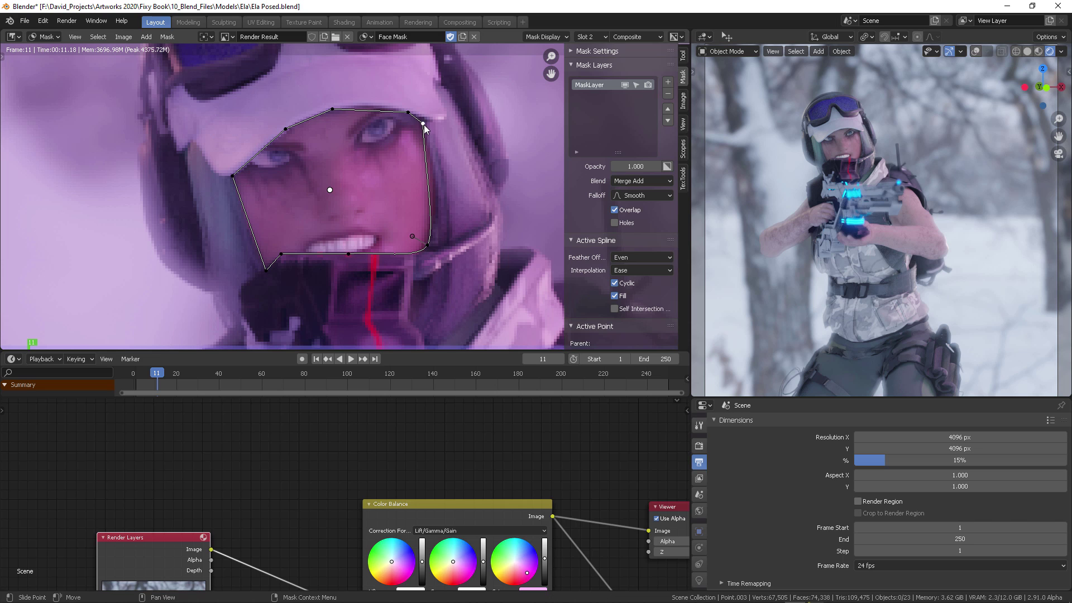
mouse_move(413, 236)
mouse_down()
mouse_move(417, 227)
mouse_move(425, 248)
mouse_up()
- Give the middle brim point Aligned handles, curve it along the cap edge, and nudge the neighbouring brim and corner points
click(333, 109)
key(v)
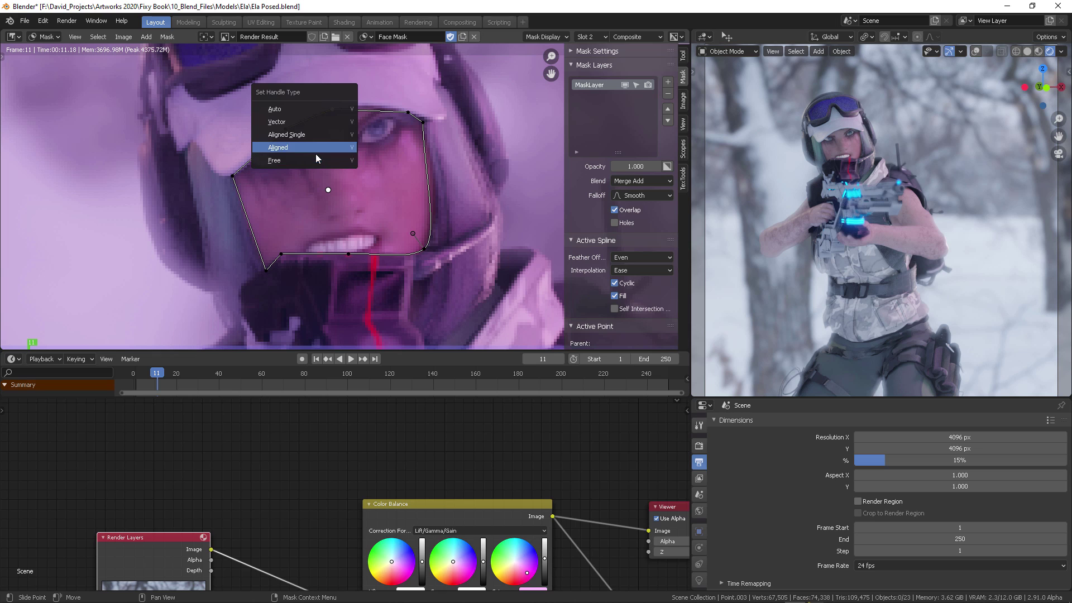
click(282, 149)
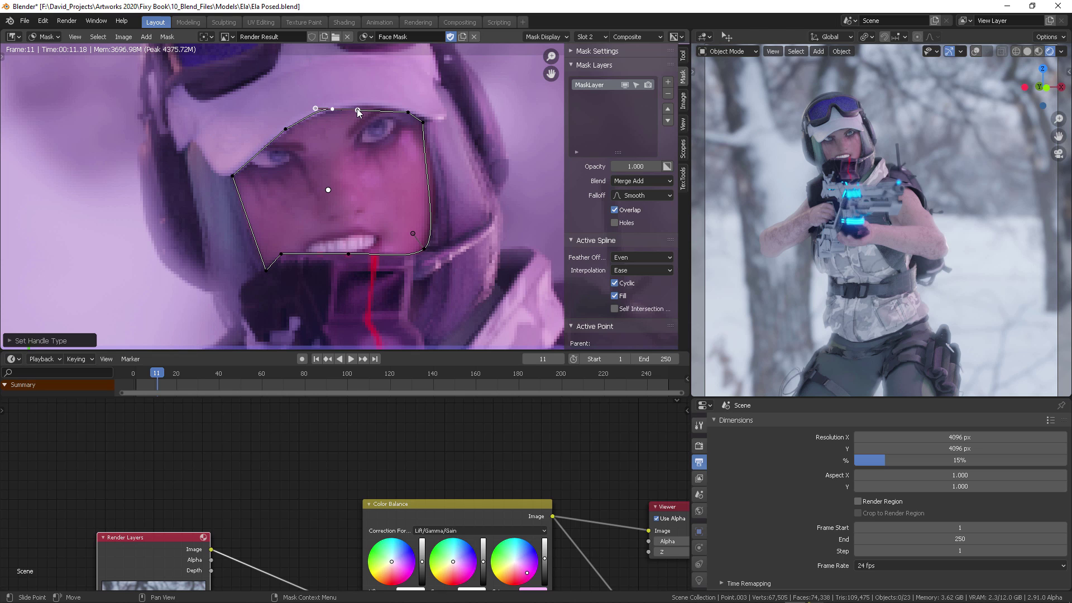
drag(358, 110, 356, 104)
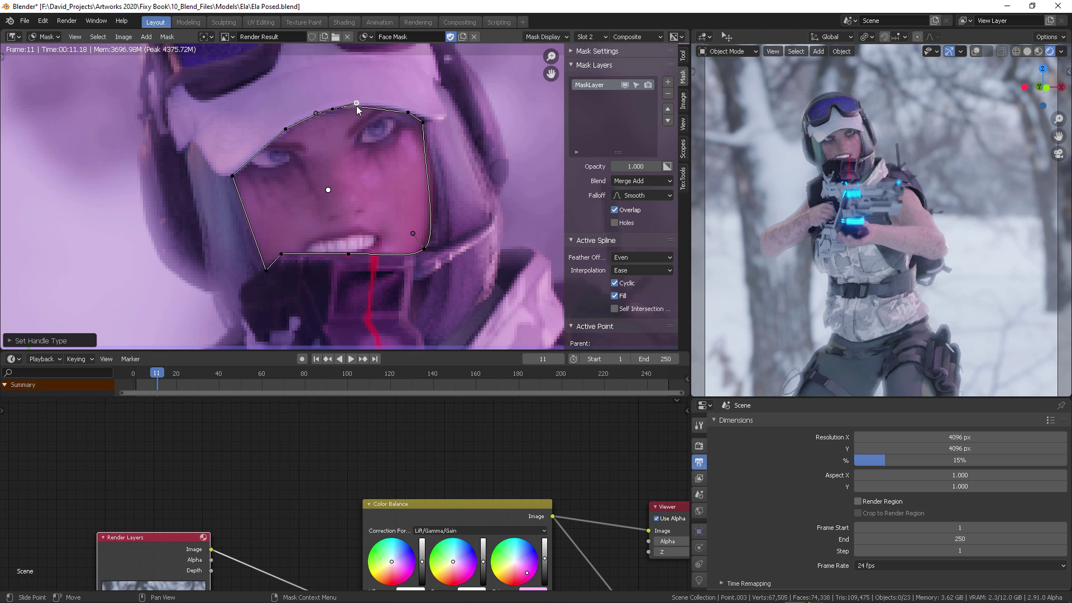
click(306, 114)
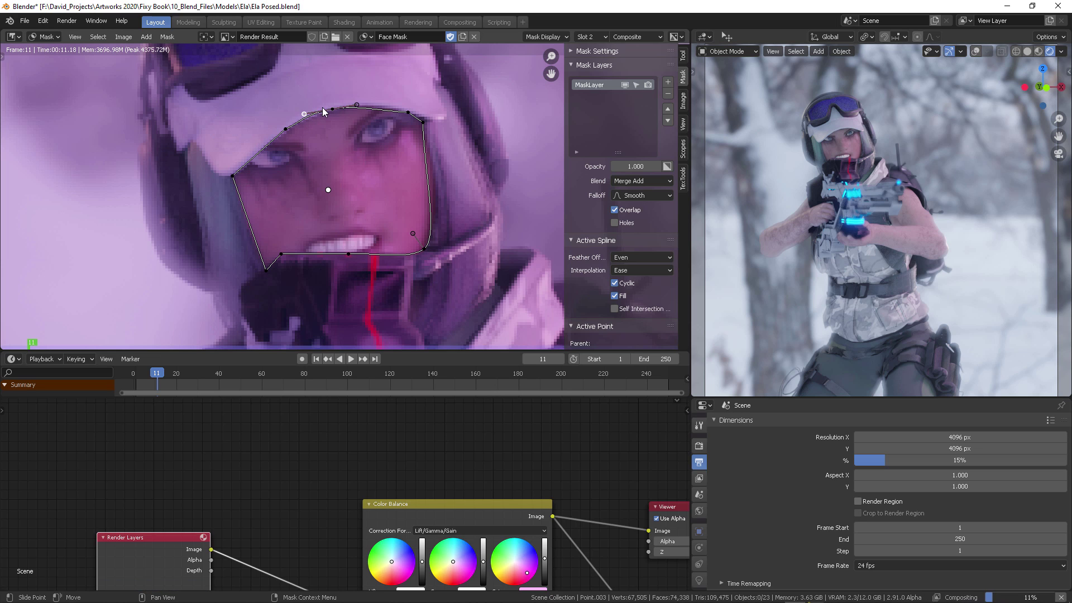
drag(329, 107, 333, 109)
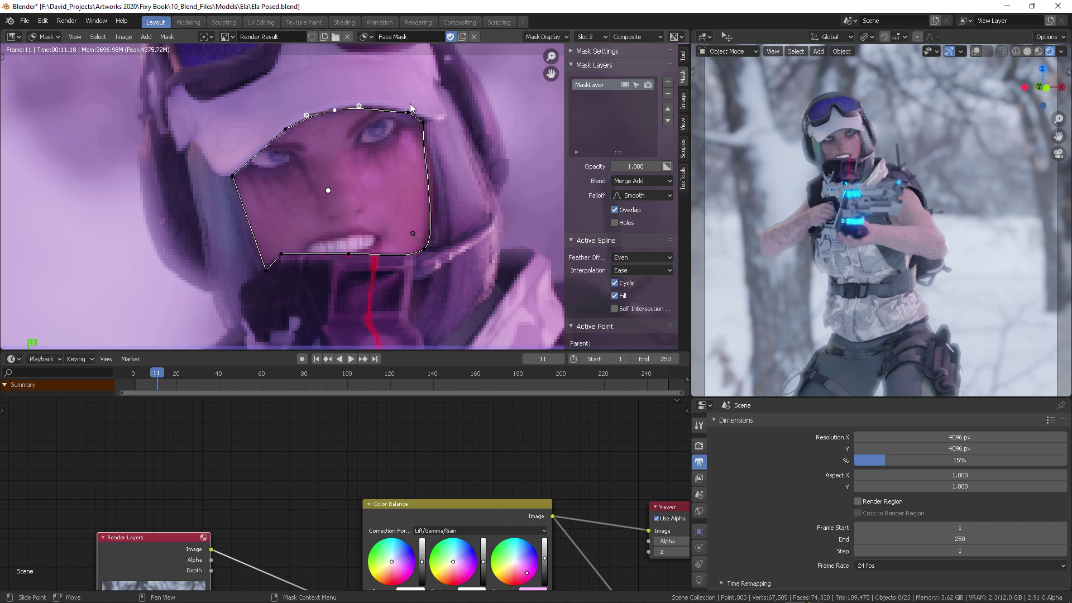
click(422, 123)
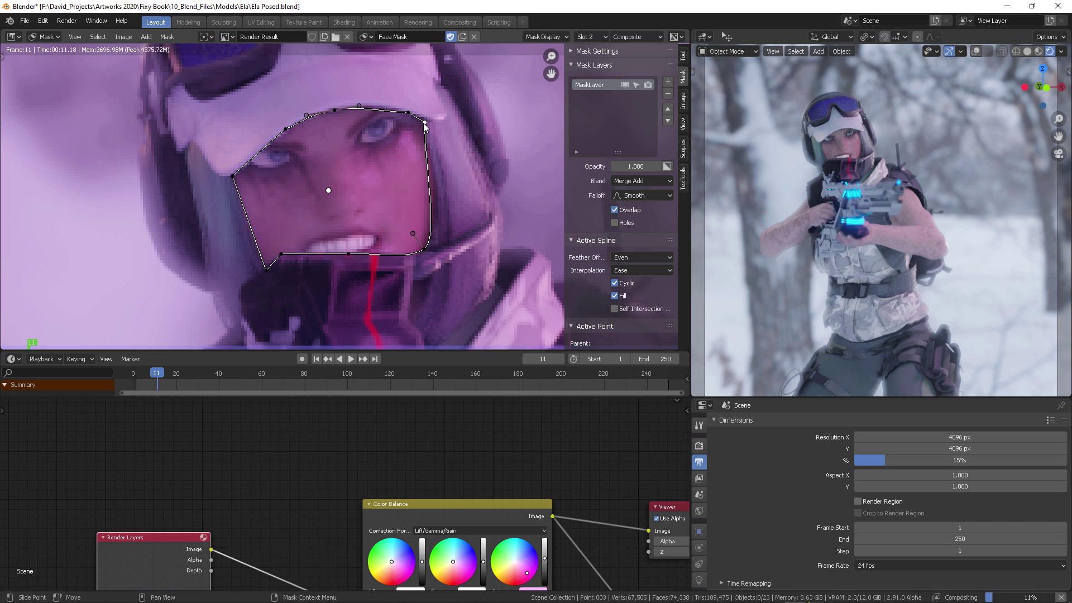
ctrl+click(398, 109)
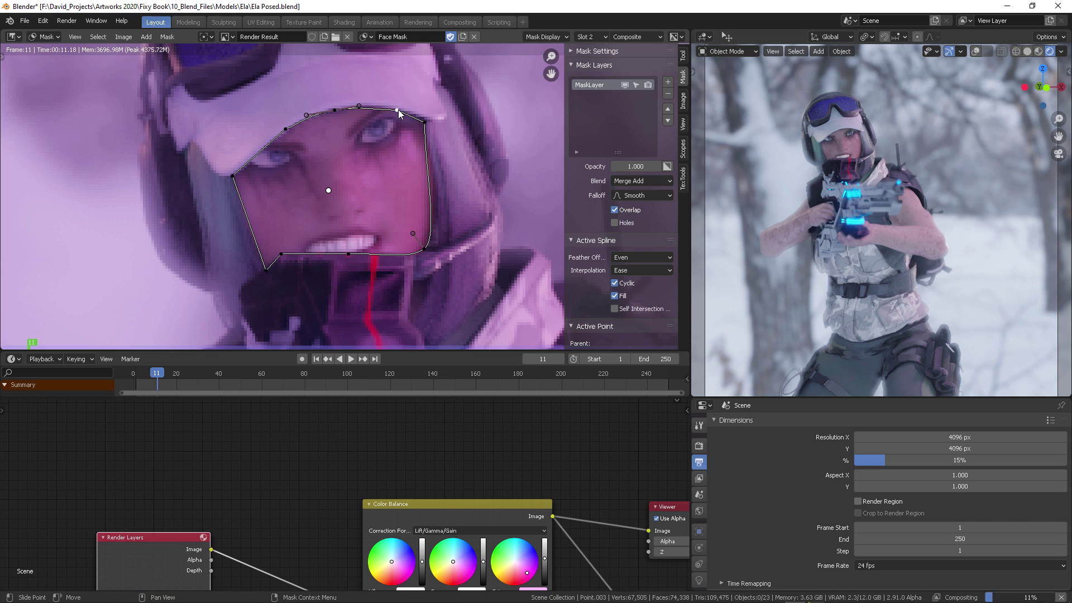
- Set the mask point at the outer brim corner to Free handles and reshape the curve on both sides
click(427, 122)
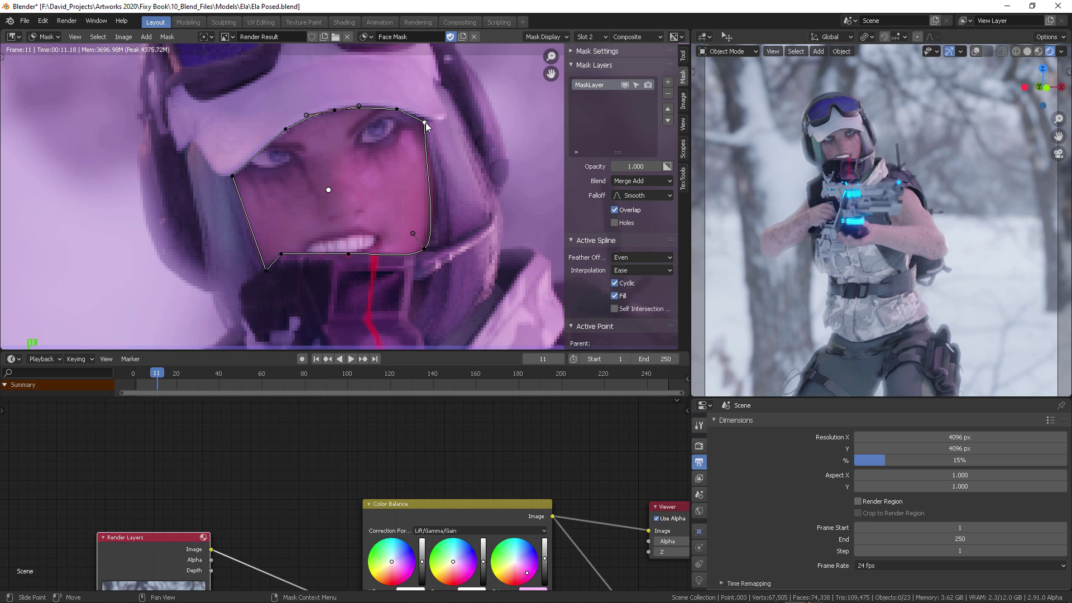
key(v)
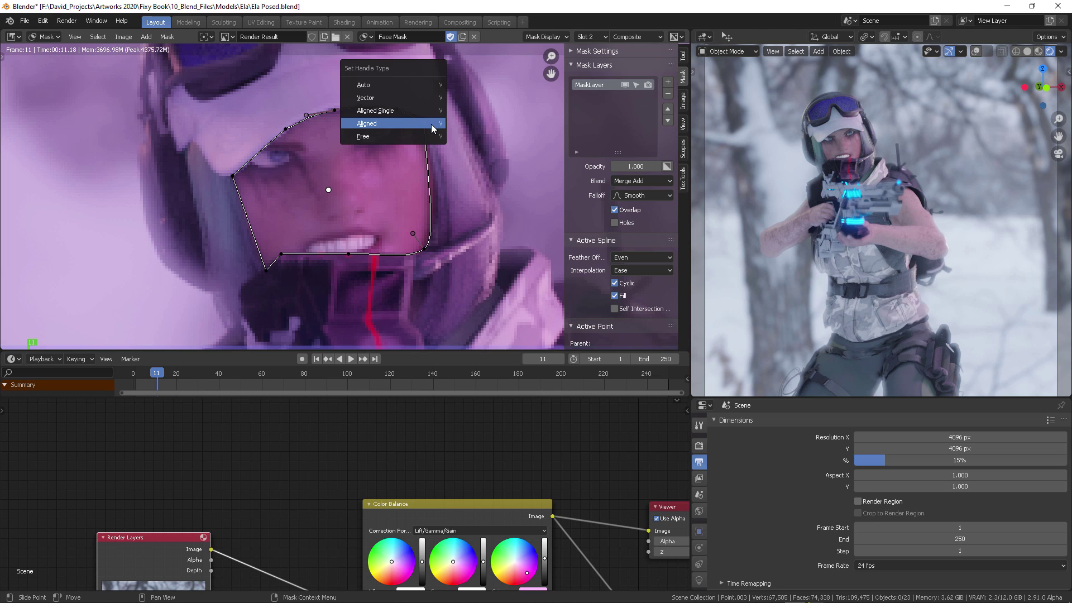
click(380, 135)
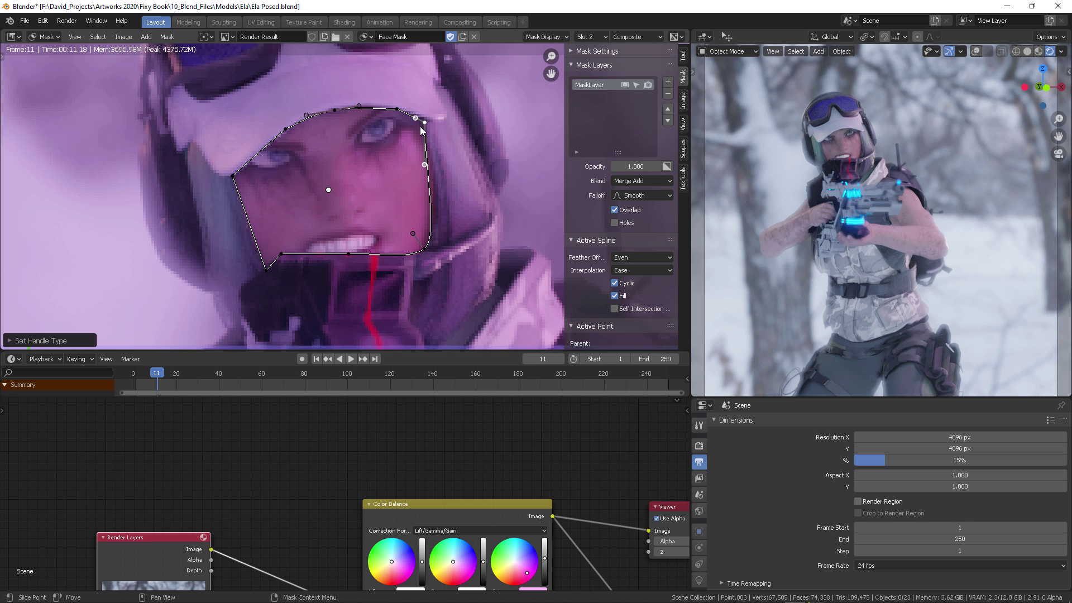
mouse_move(417, 117)
mouse_down()
mouse_move(426, 119)
mouse_move(413, 115)
mouse_up()
drag(431, 156, 428, 155)
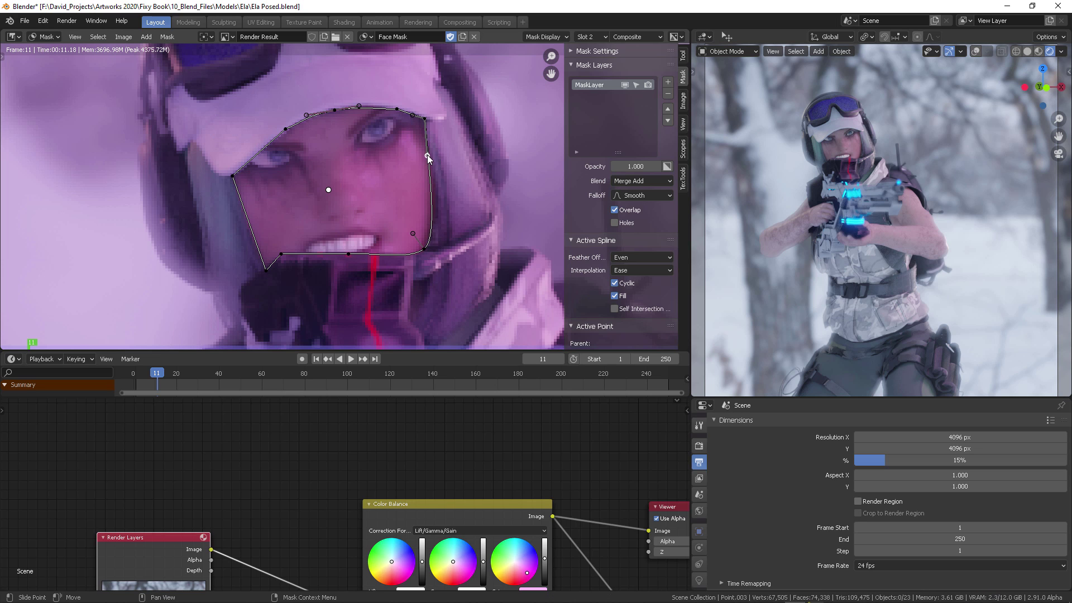
- Give the mask's lower jaw corner point Free handles and reshape the curve around the jaw corner
click(426, 244)
mouse_move(427, 246)
mouse_down()
mouse_move(420, 254)
mouse_move(414, 230)
mouse_up()
click(420, 246)
key(v)
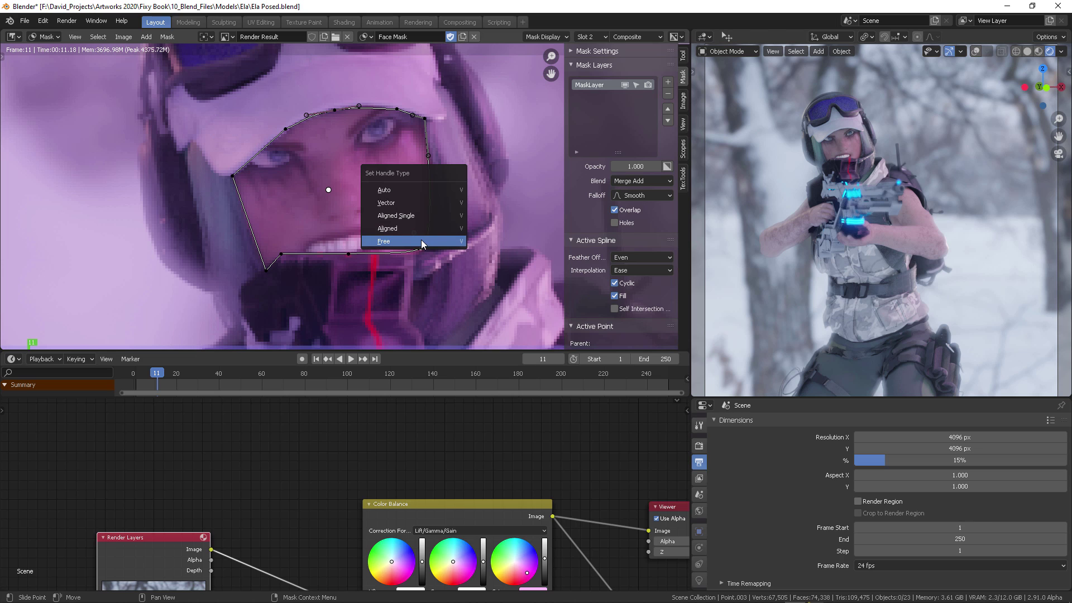
click(423, 240)
mouse_move(437, 240)
mouse_down()
mouse_move(430, 230)
mouse_move(426, 245)
mouse_move(434, 229)
mouse_up()
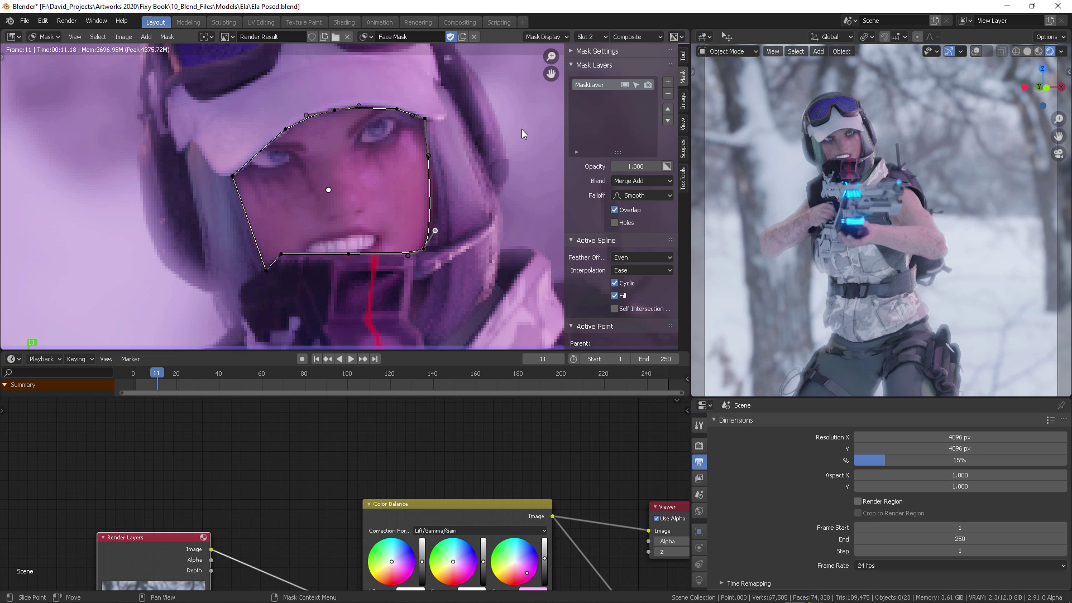
- Add a second mask layer, name the layers Face and Eyes Mouth, and move Eyes Mouth above Face
click(668, 82)
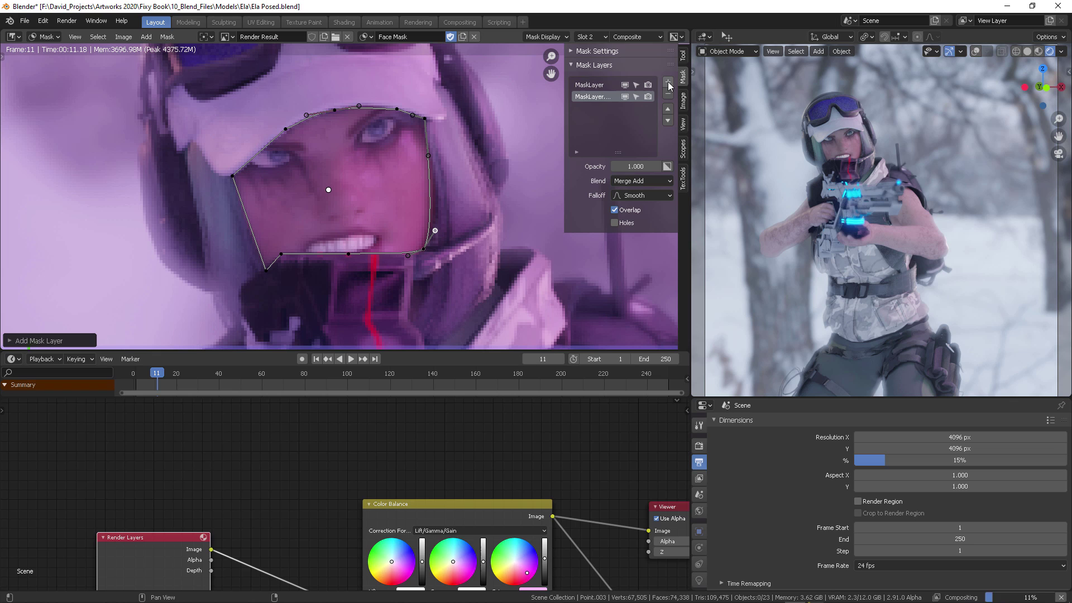
double_click(596, 85)
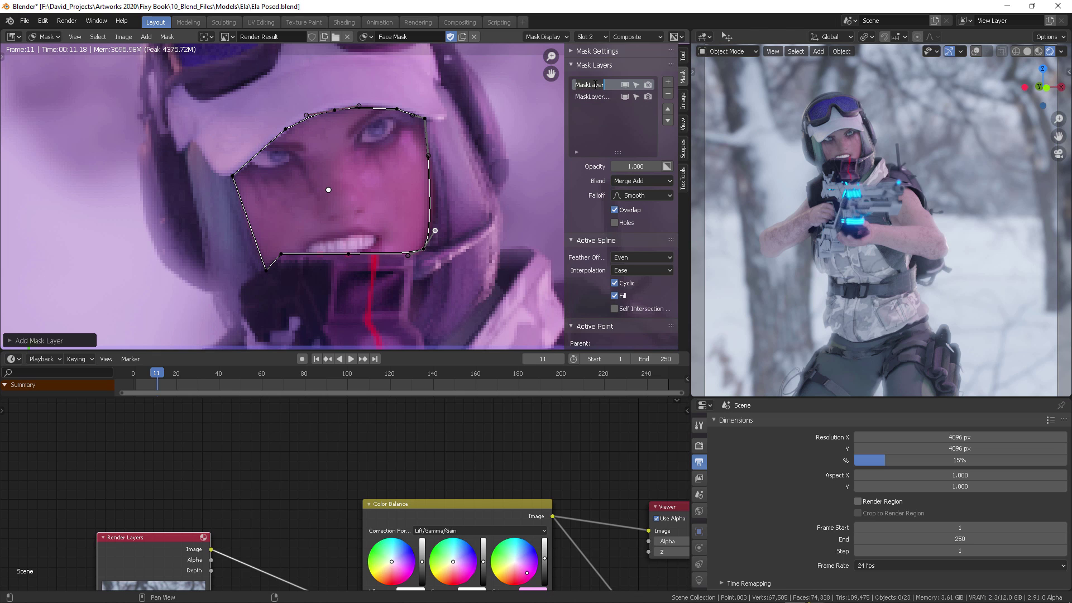
text(Face)
double_click(582, 96)
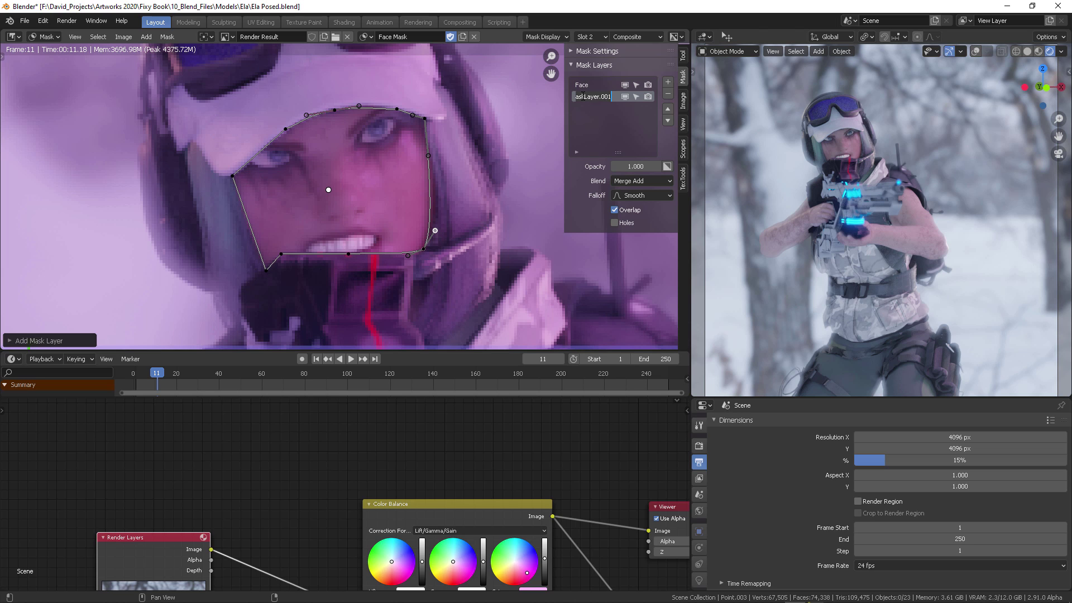
text(Eyes Mouth)
click(668, 108)
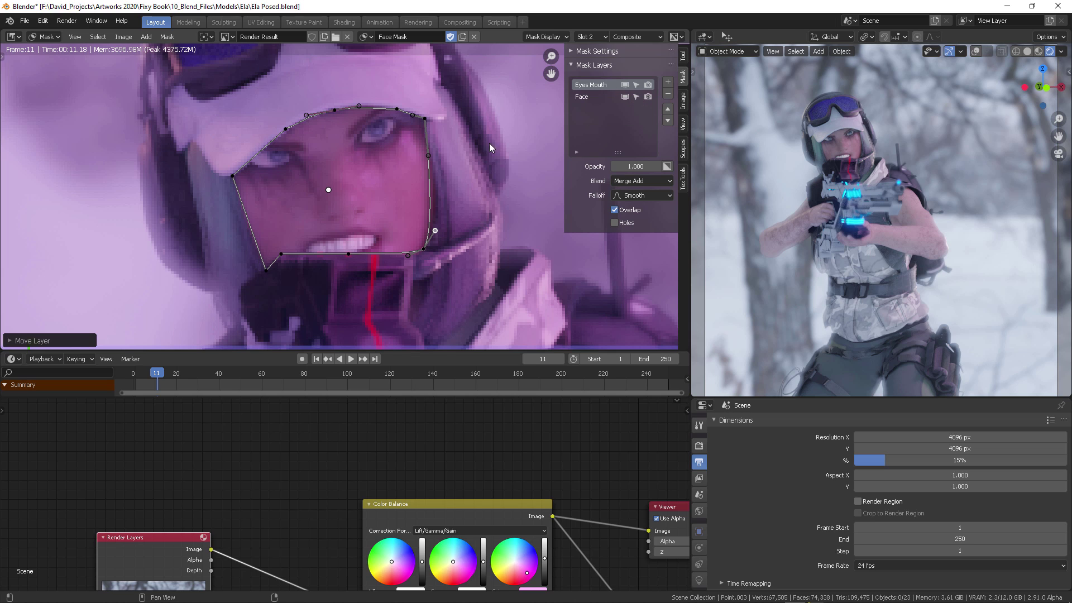
- Draw closed mask splines around both eyes on the Eyes Mouth layer and adjust the upper-lid point of the eye nearest the brim
scroll(385, 137, up, 3)
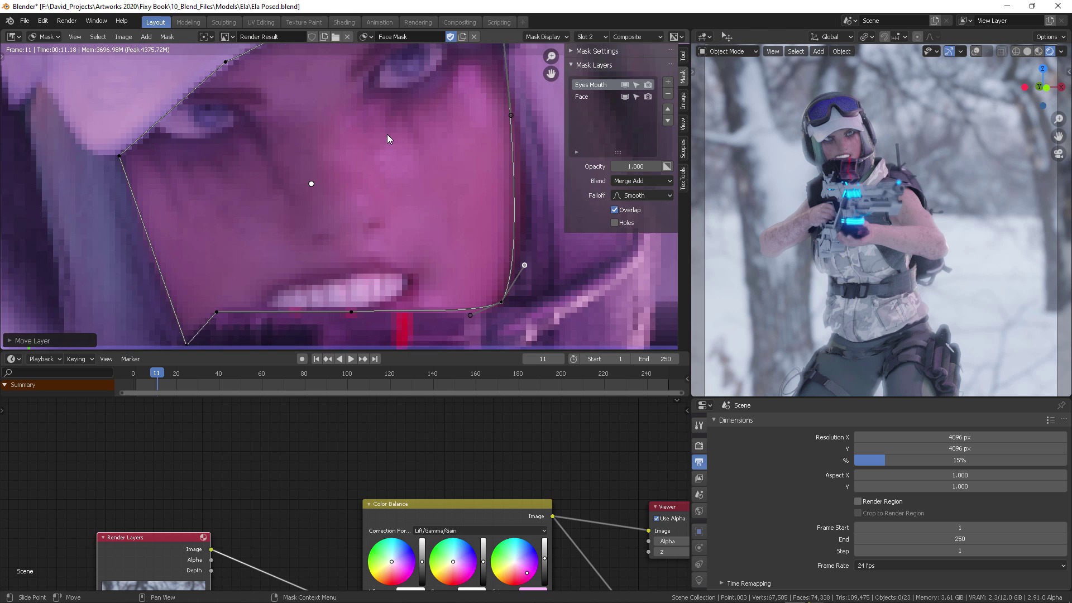
ctrl+click(326, 174)
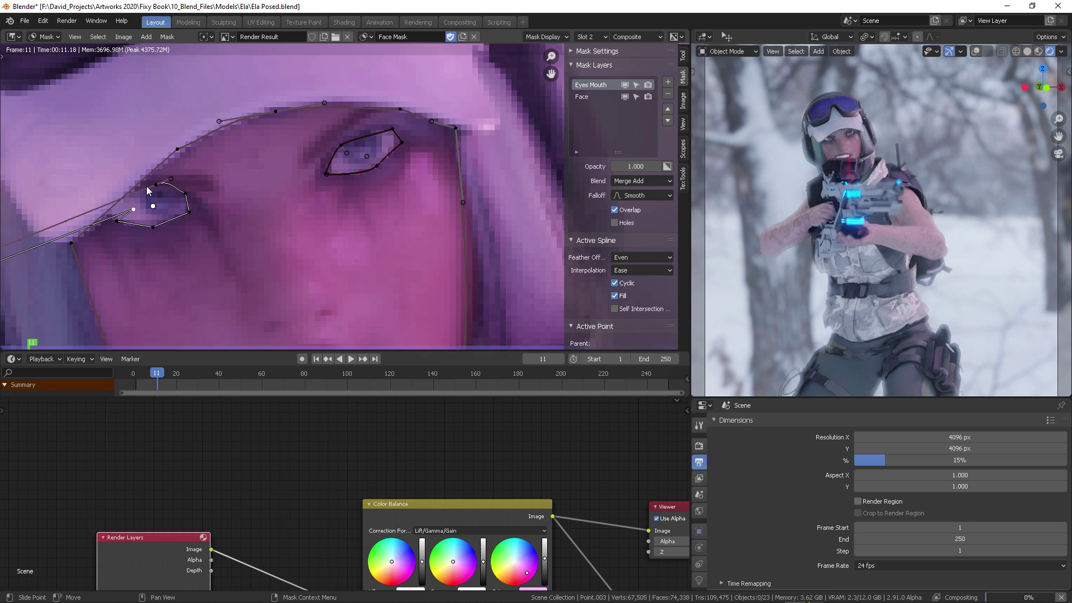
scroll(205, 194, down, 1)
drag(207, 189, 201, 191)
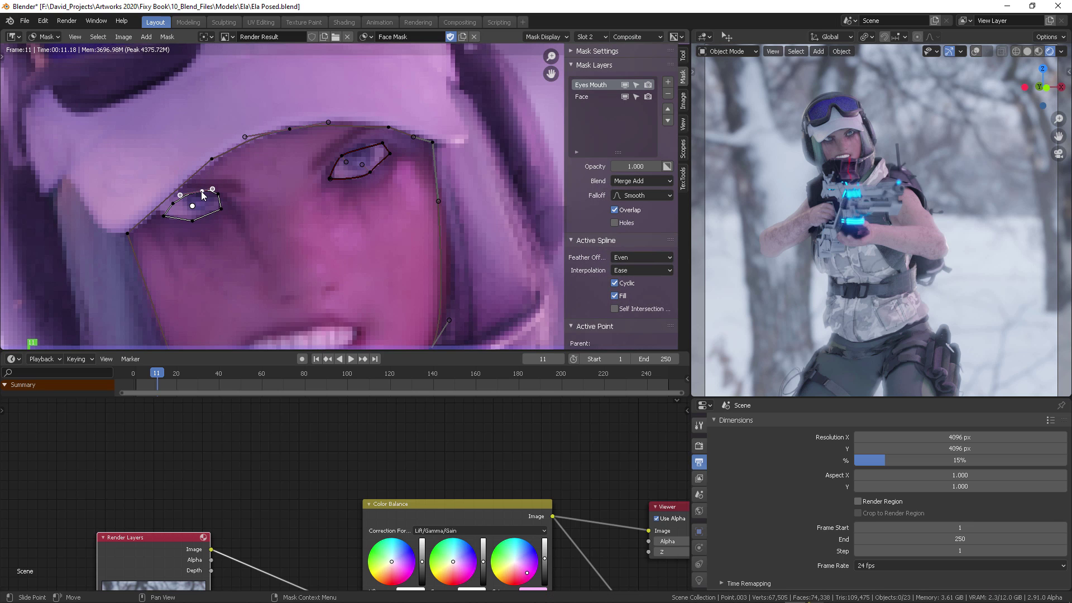
- Draw a closed five-point mask spline around the teeth on the Eyes Mouth layer and fit its points to the mouth
middle_drag(295, 343, 295, 284)
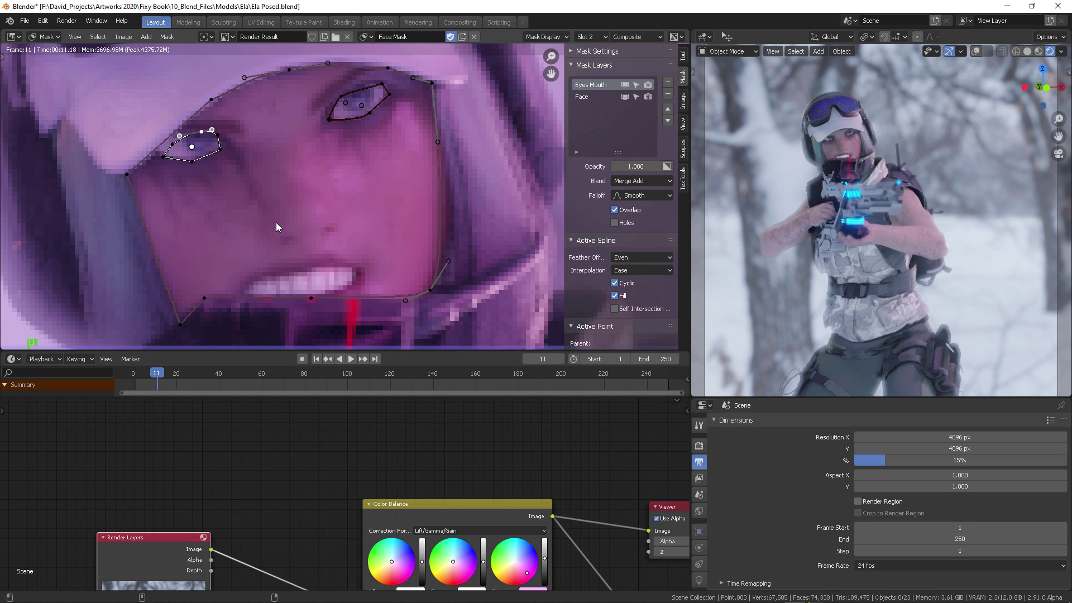
key(alt+a)
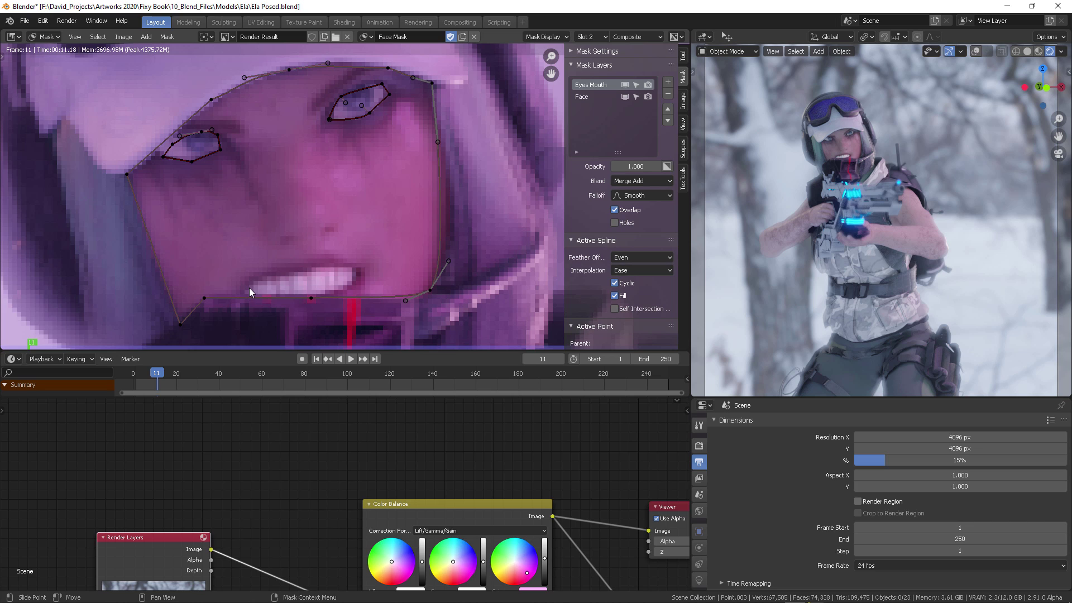
ctrl+click(249, 287)
ctrl+click(269, 273)
ctrl+click(326, 260)
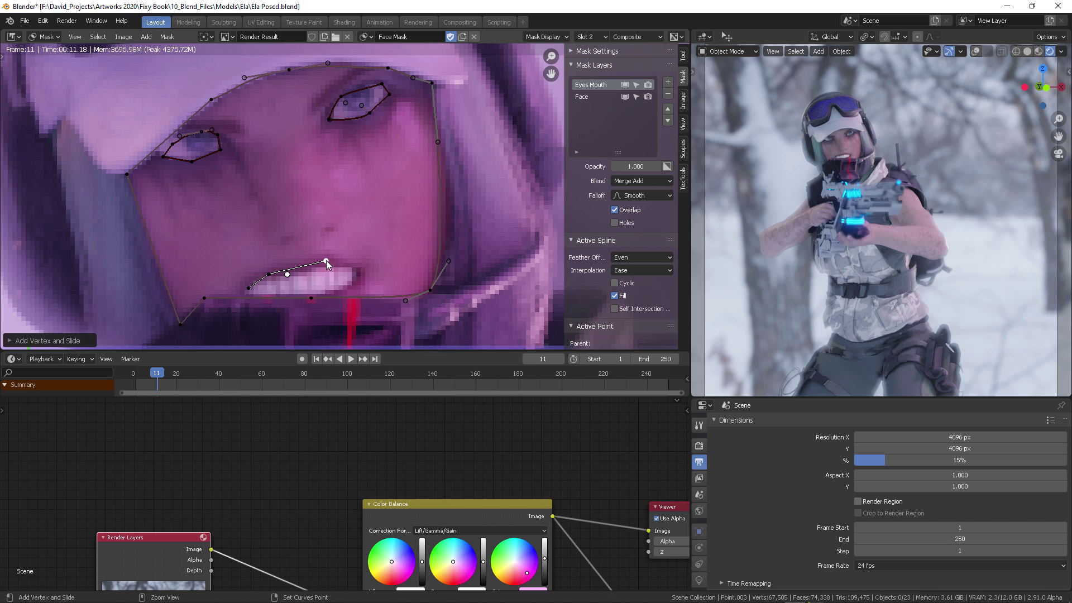
ctrl+click(356, 267)
ctrl+click(350, 282)
key(alt+c)
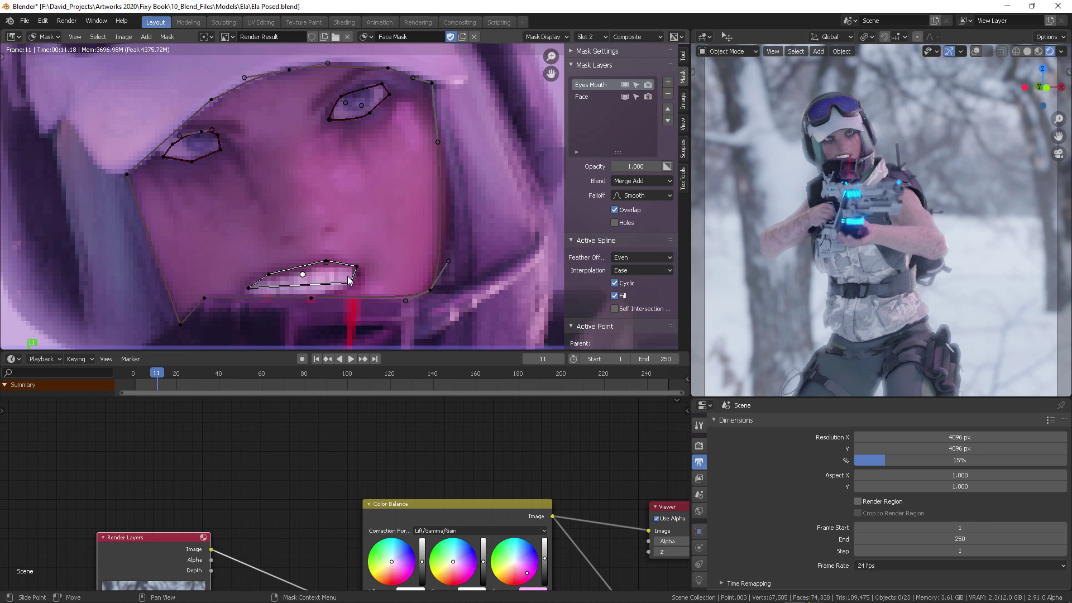
drag(351, 283, 329, 264)
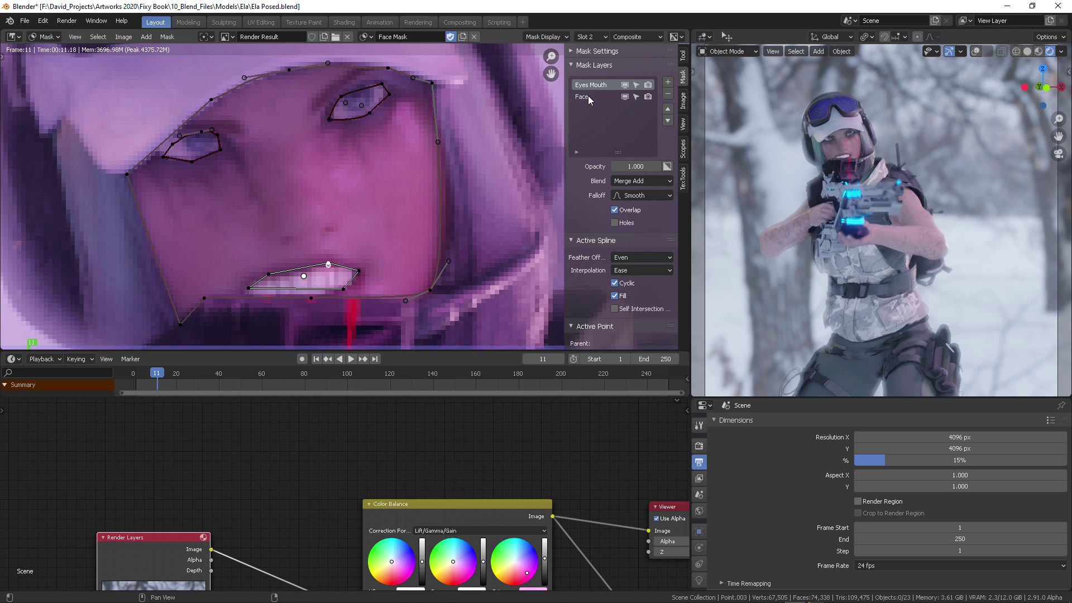
- Set the Eyes Mouth layer's blend mode to Subtract and make the Face layer active
click(625, 180)
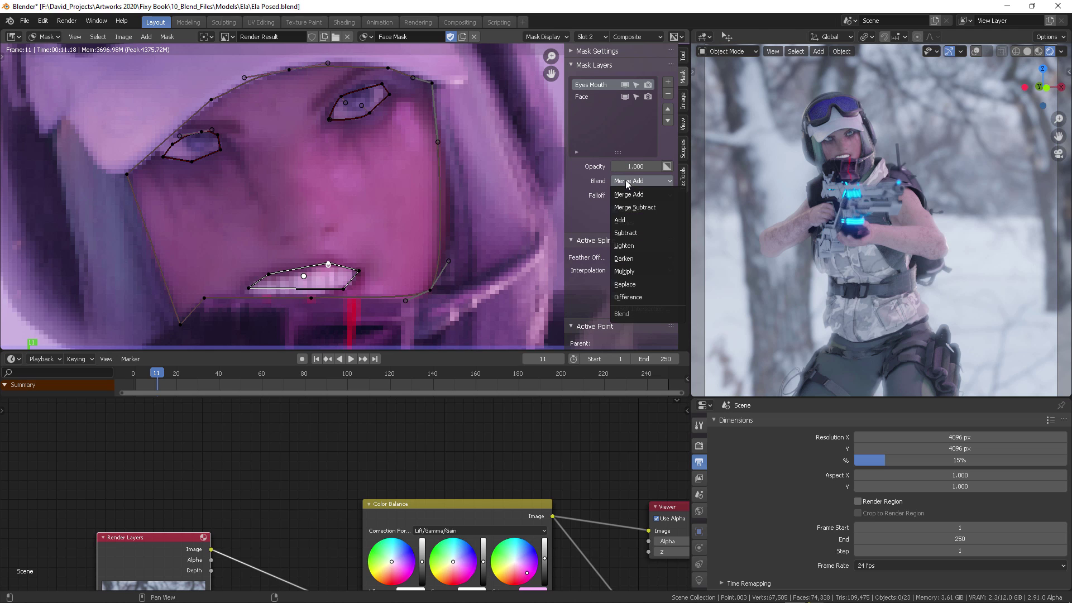
click(627, 233)
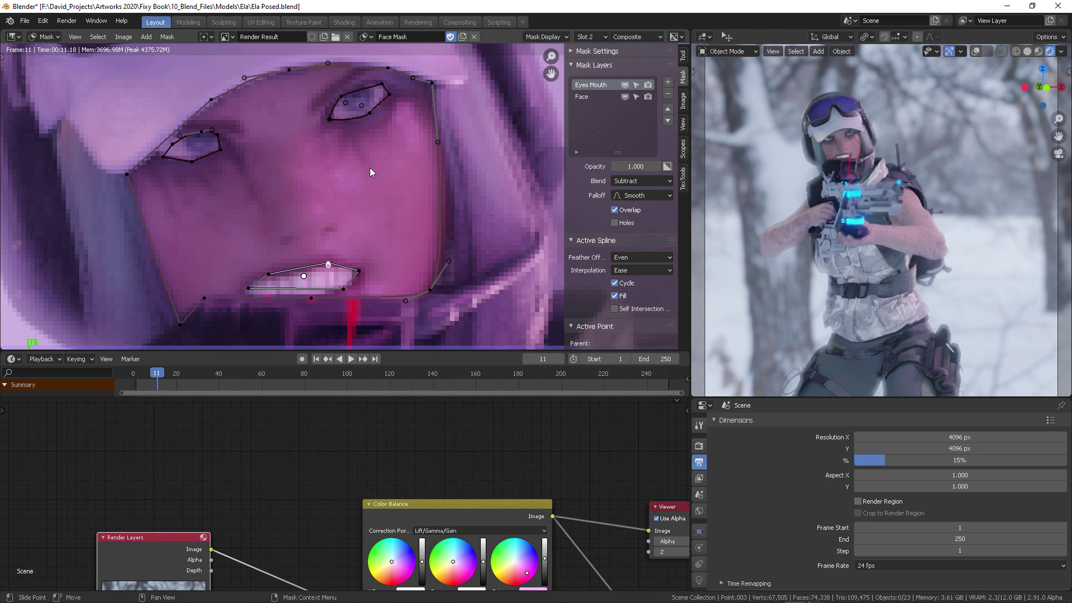
click(591, 94)
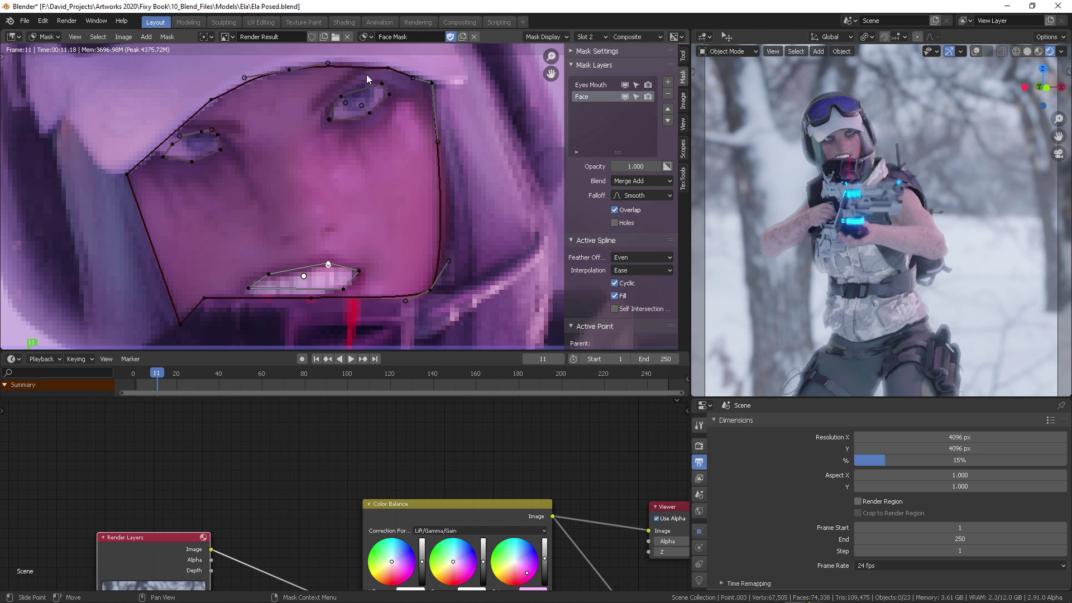
click(441, 144)
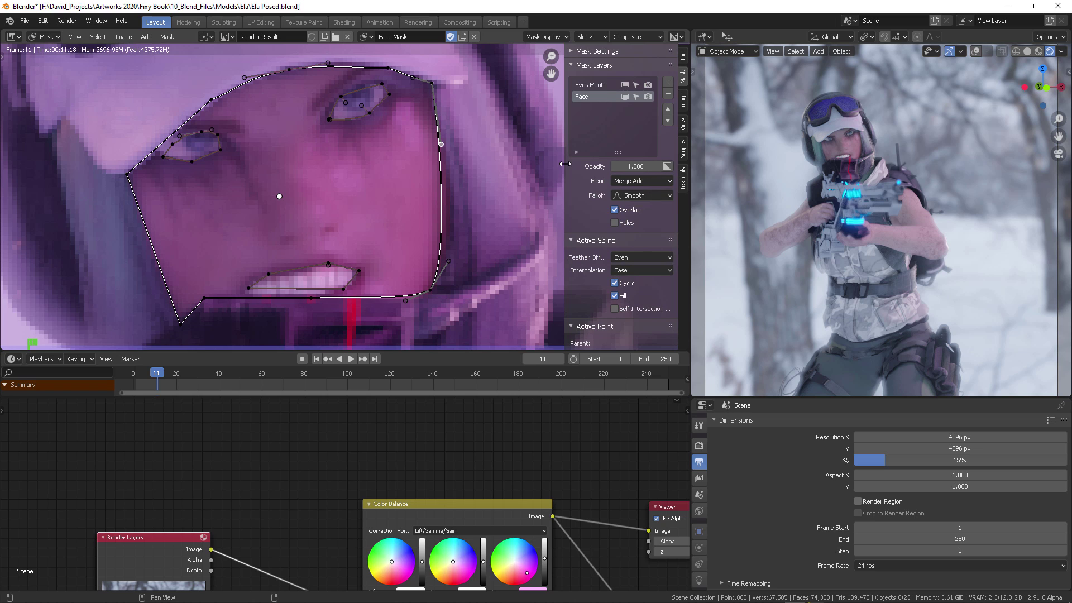
drag(562, 163, 541, 163)
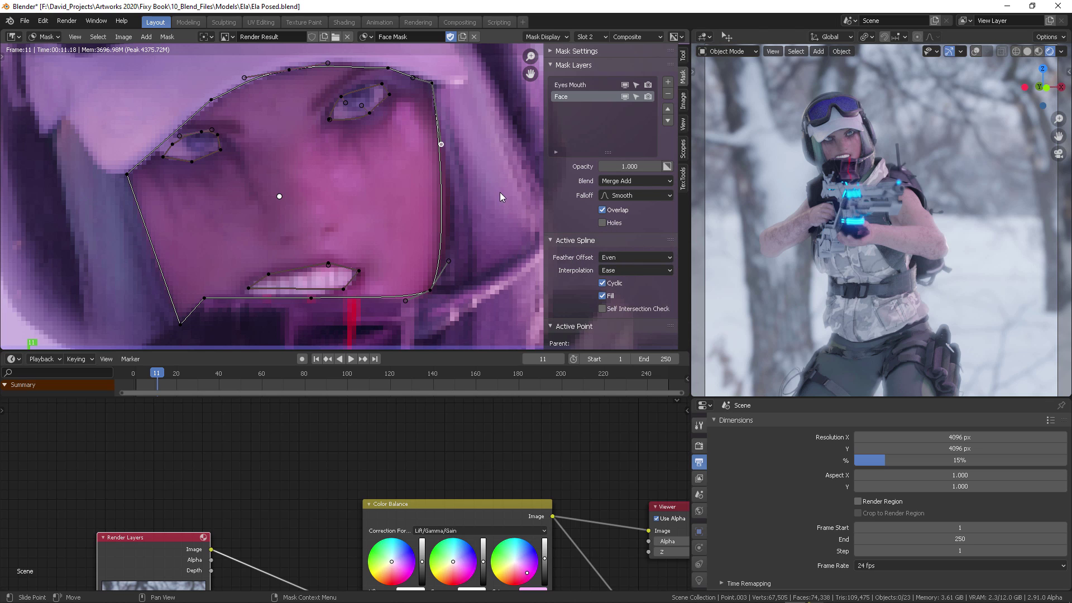
click(414, 78)
scroll(334, 132, down, 2)
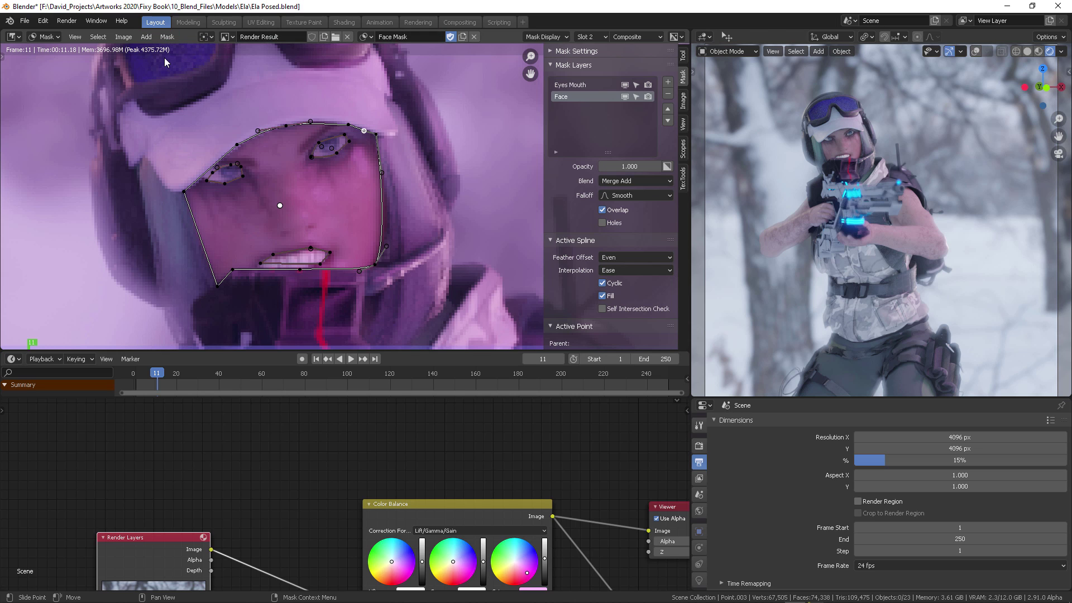
- Keep the area as an Image Editor and collapse the Mask Layers, Active Spline and Active Point sections
click(13, 37)
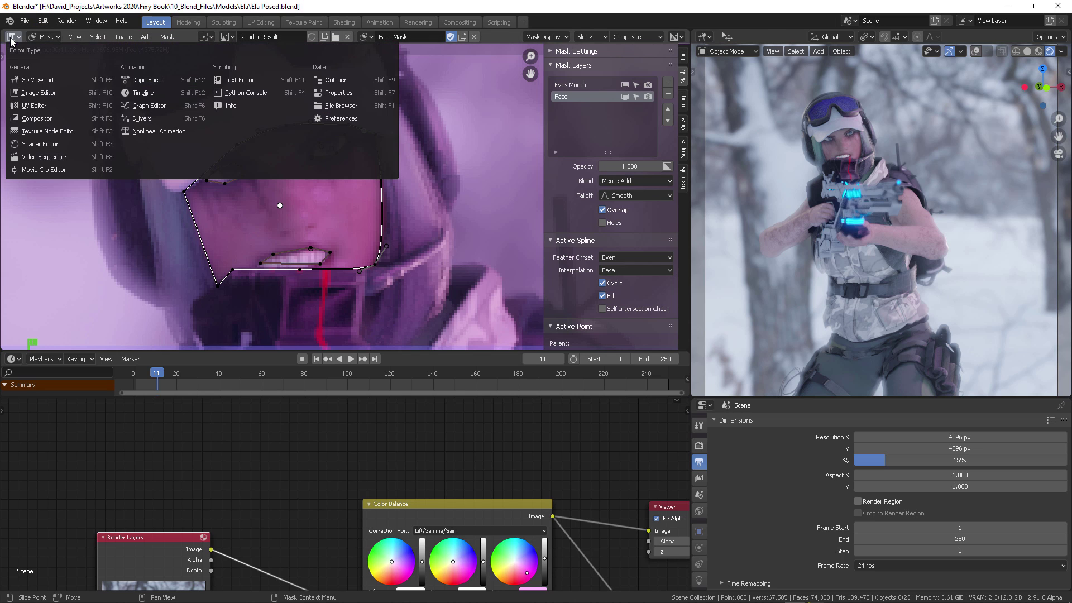
click(54, 93)
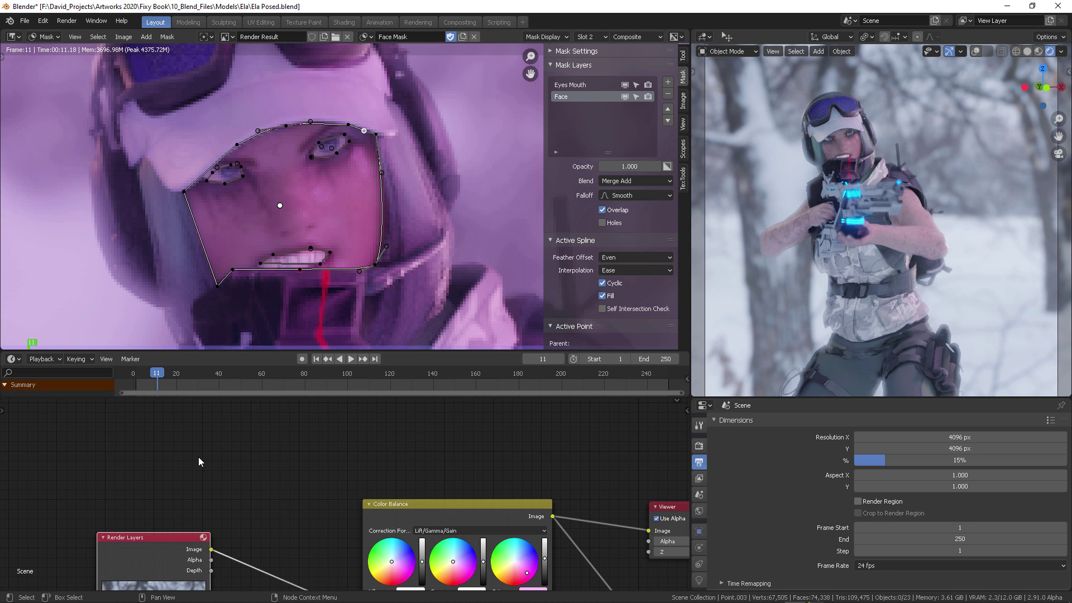
middle_drag(299, 491, 344, 487)
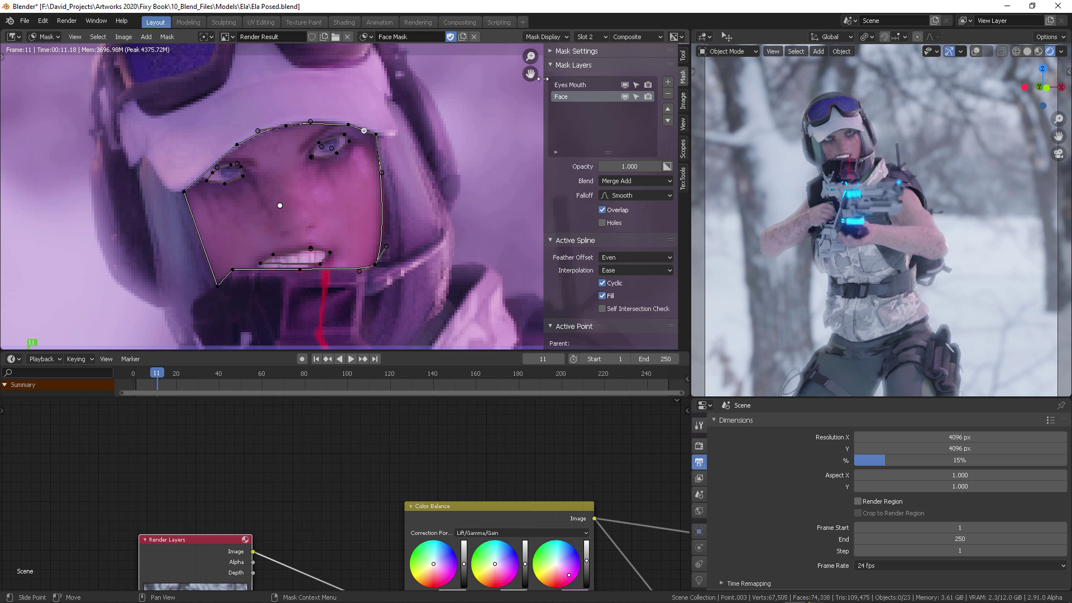
click(560, 66)
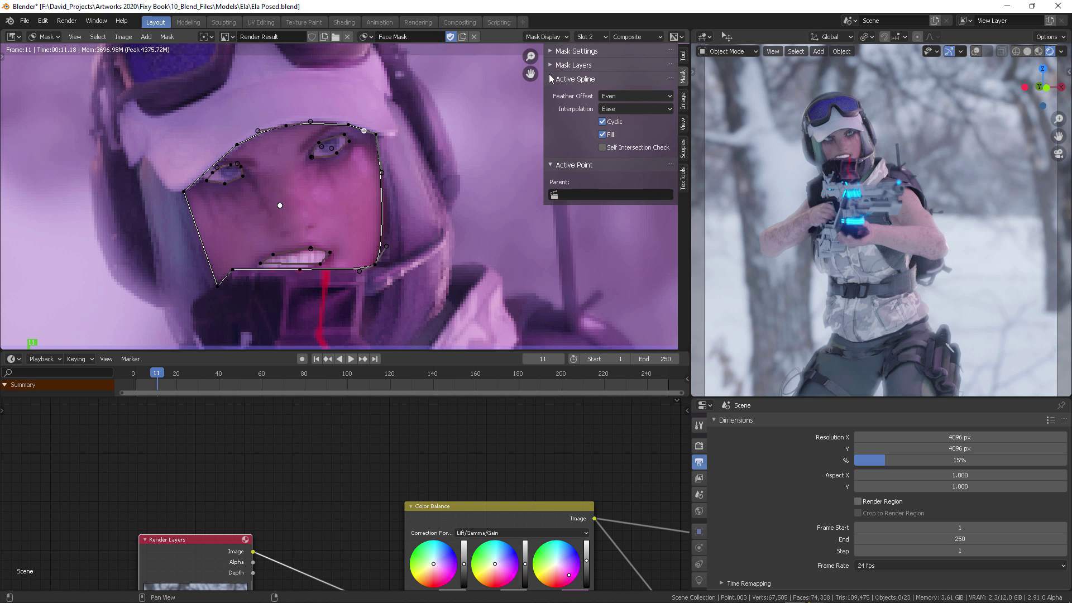
click(552, 79)
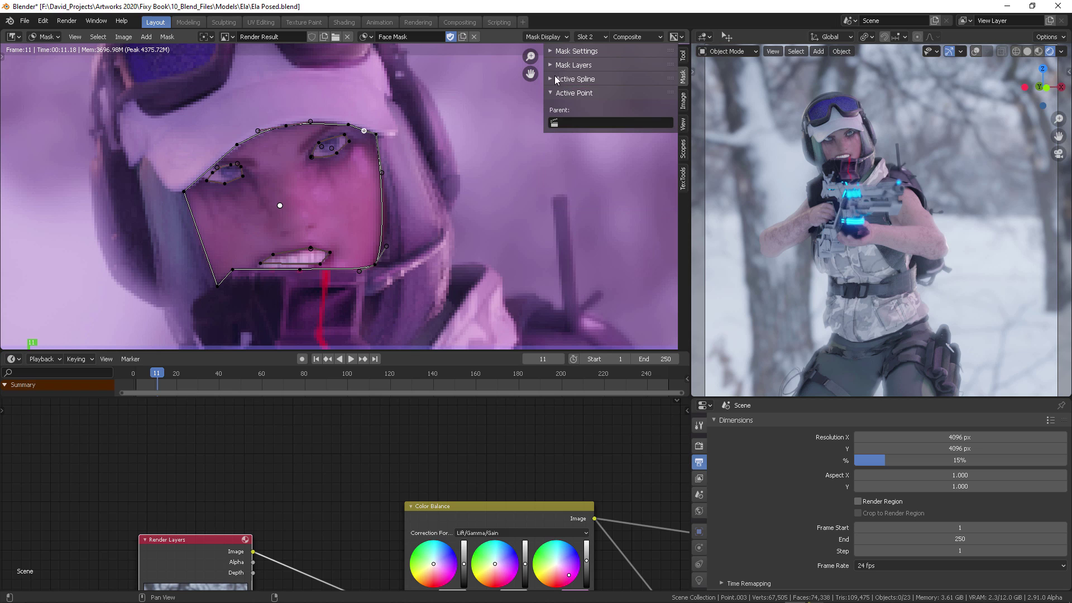
click(553, 92)
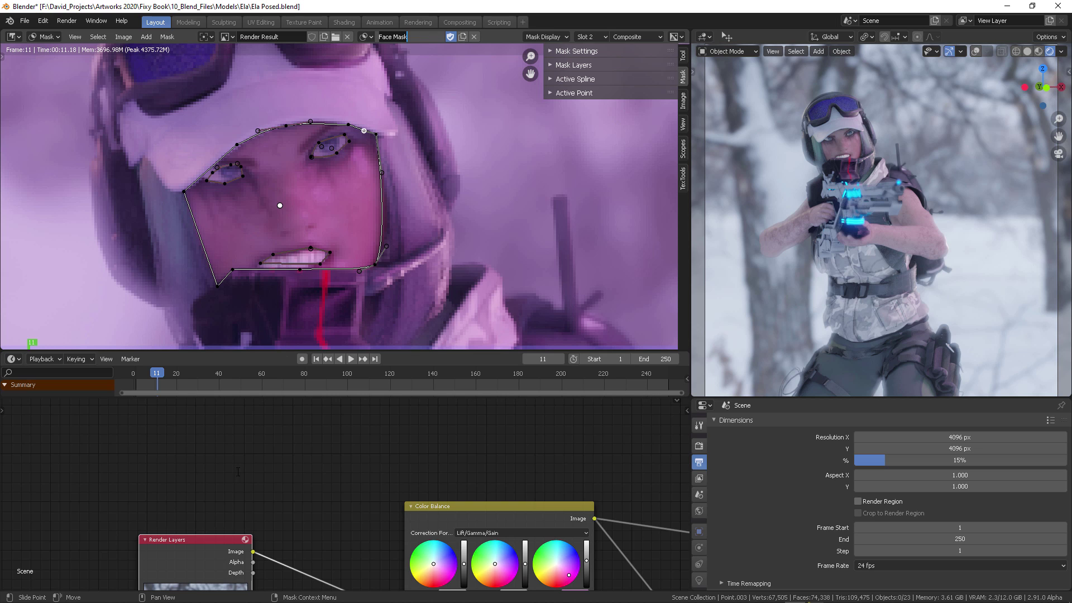
- Add a Mask node to the compositor and place it in the empty space above the Render Layers node
click(287, 468)
click(301, 455)
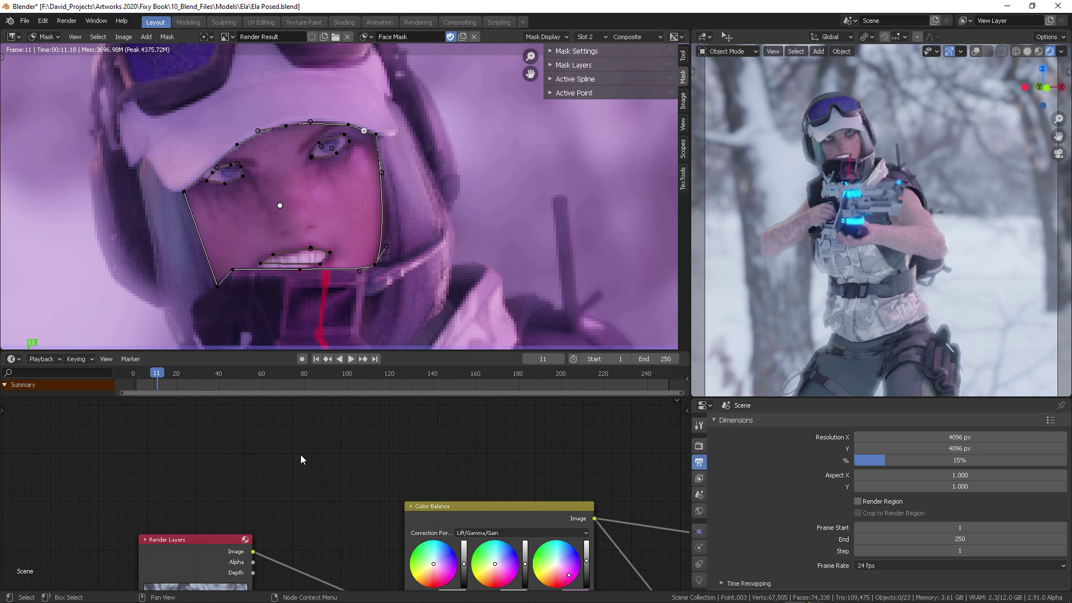
key(shift+a)
click(286, 414)
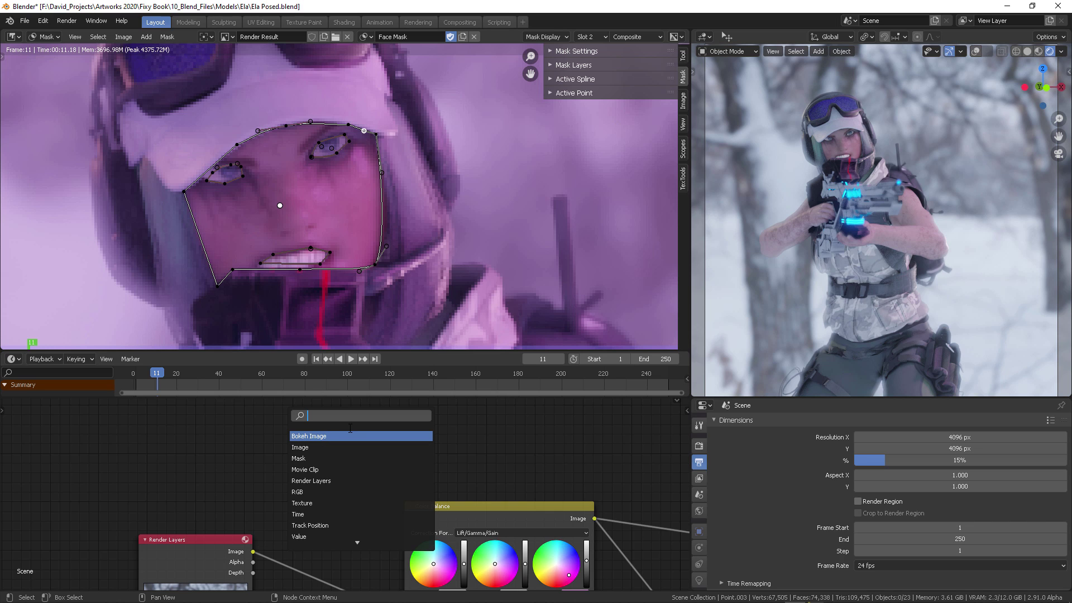
text(mask)
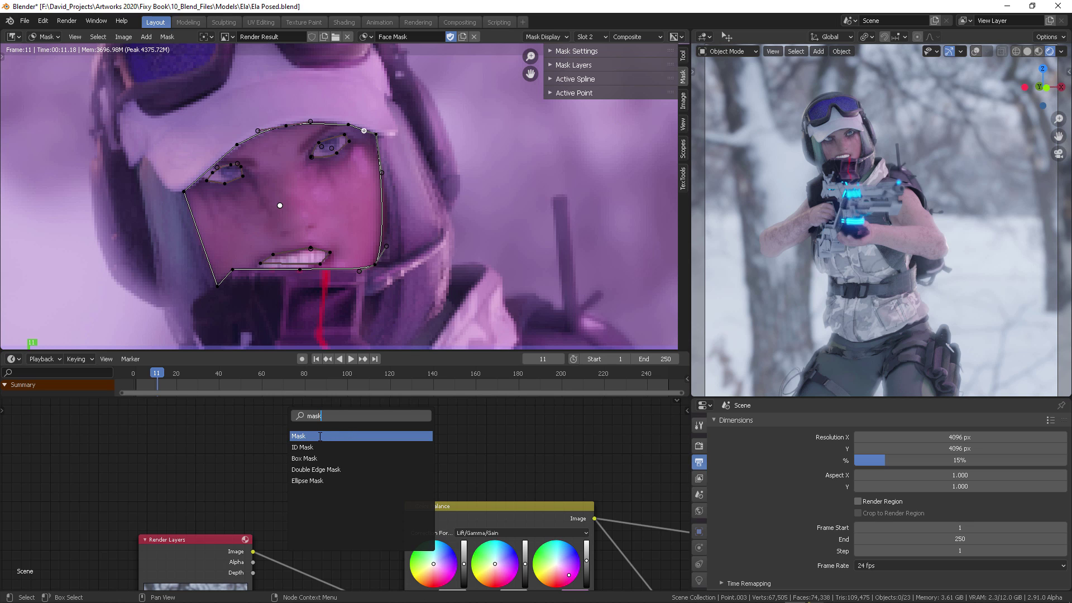
click(320, 437)
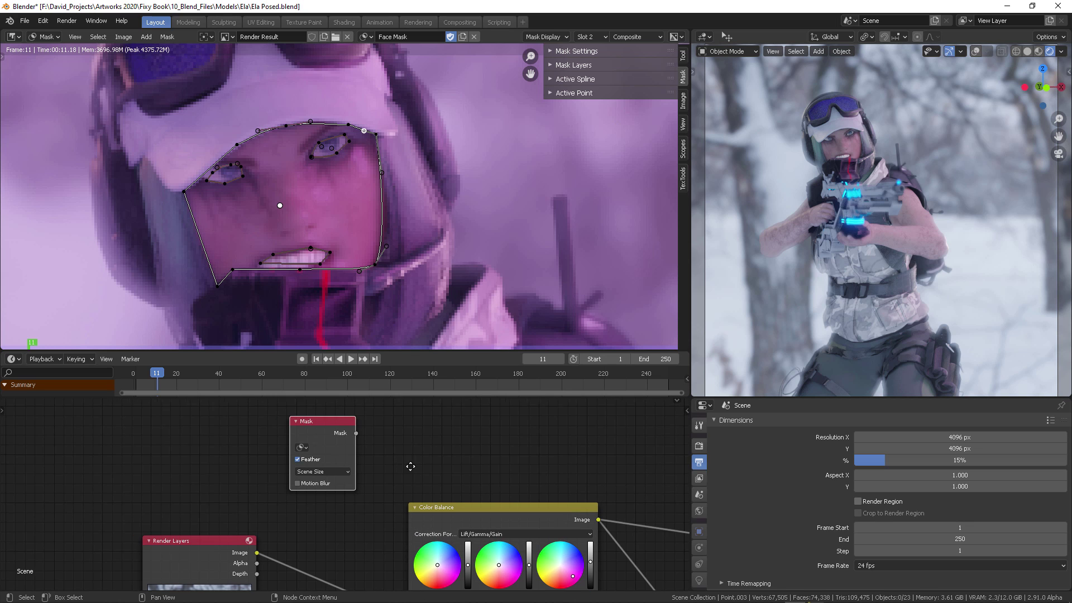
scroll(423, 458, up, 2)
drag(353, 451, 356, 462)
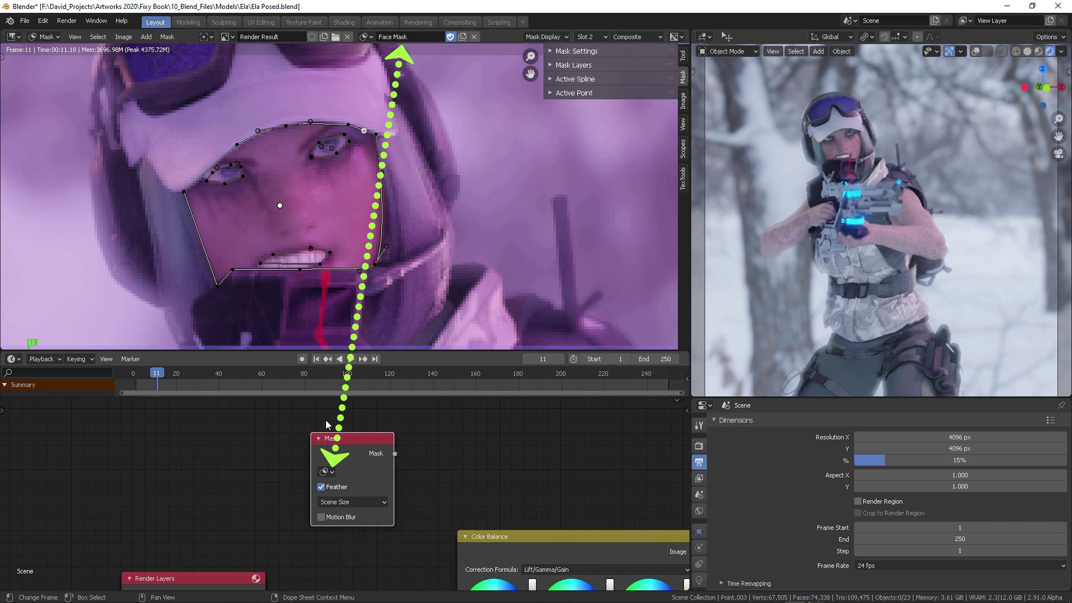
- Assign Face Mask to the new Mask node and select the same mask in the Image Editor
click(326, 472)
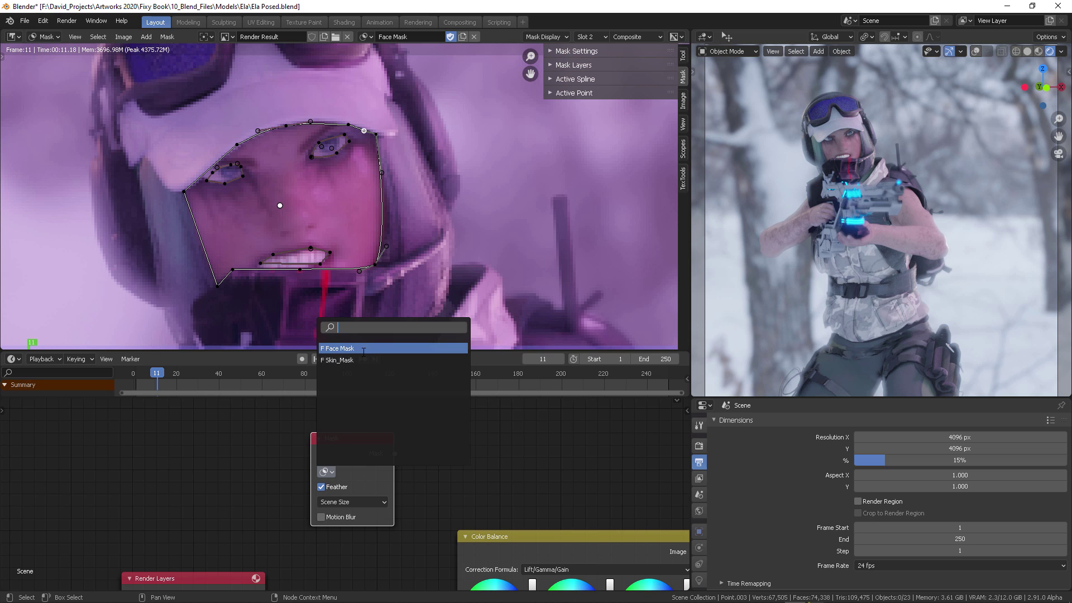
click(363, 349)
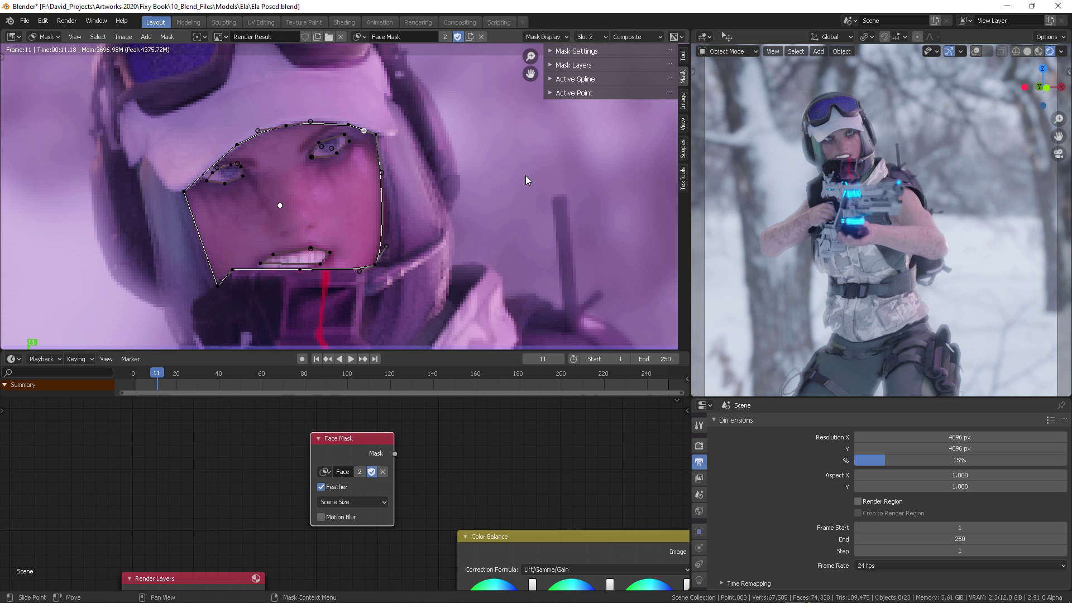
click(364, 35)
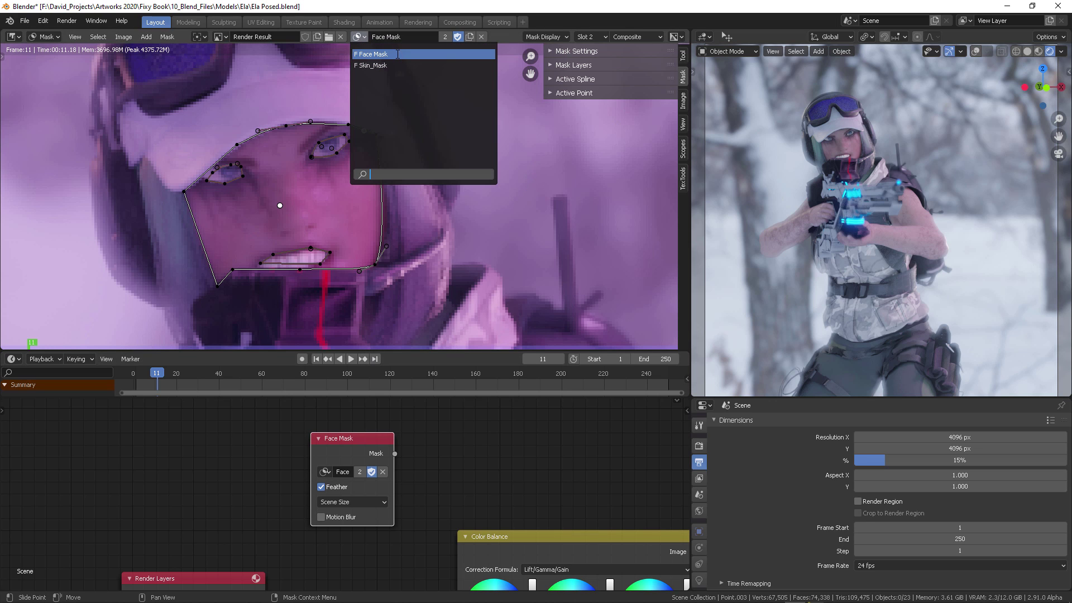
click(398, 54)
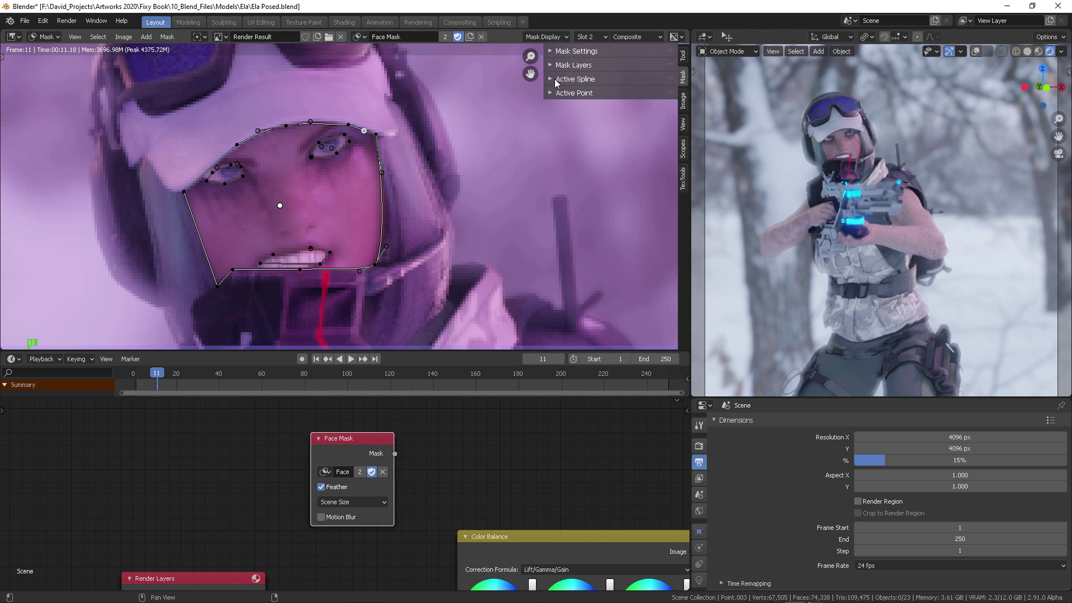
- Expand the Mask Layers section and compare the Eyes Mouth and Face layers, leaving Eyes Mouth active
click(552, 79)
click(551, 80)
click(553, 65)
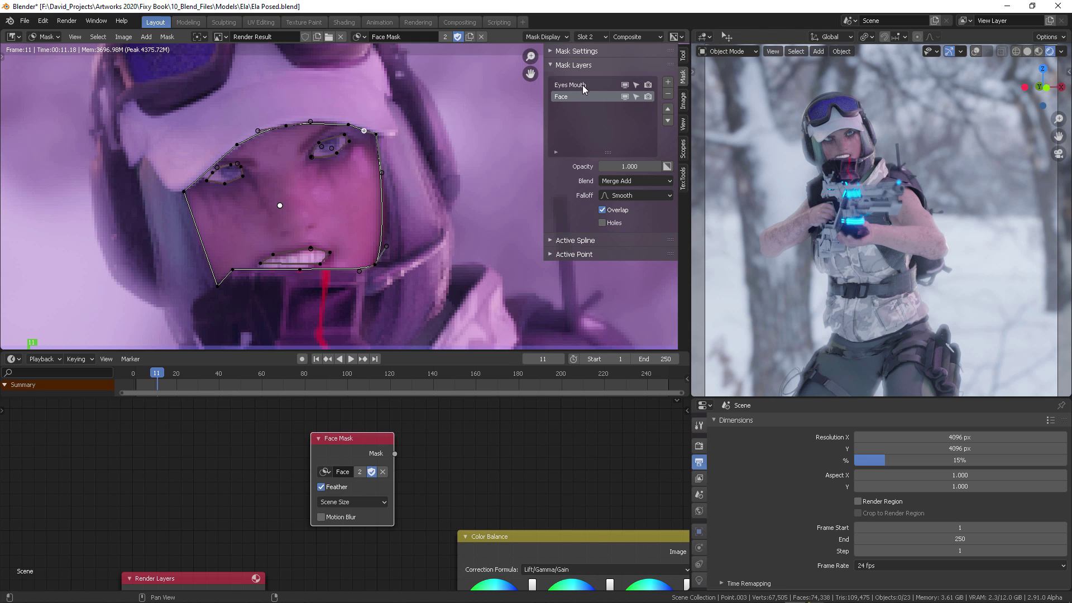
click(571, 88)
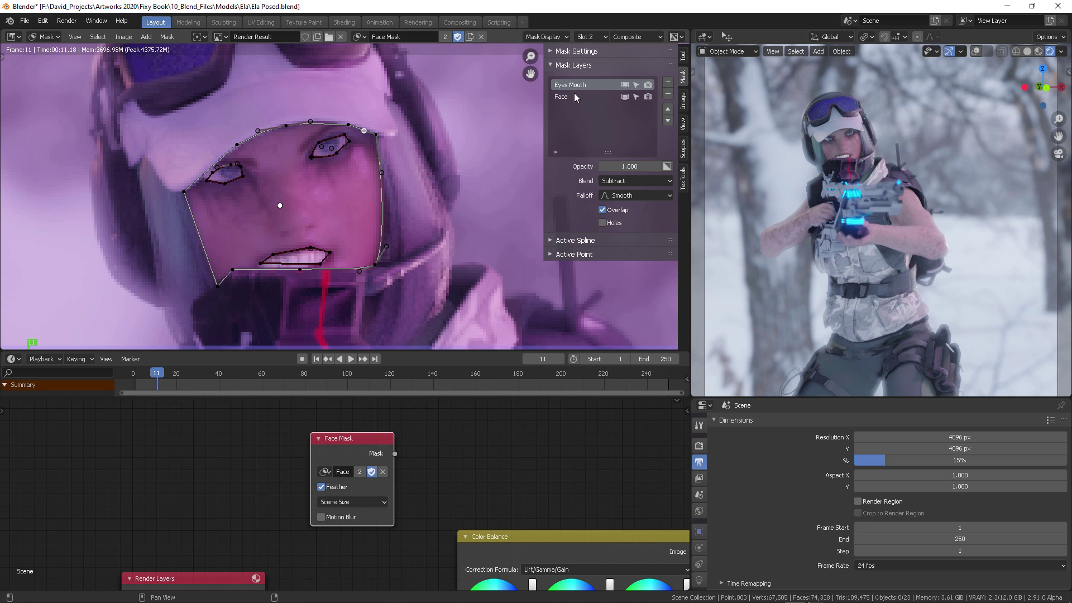
click(574, 93)
click(575, 85)
- Arrange the Face Mask and Color Balance nodes side by side and connect the Mask output to Color Balance's Fac input
click(435, 488)
middle_drag(434, 488, 428, 480)
drag(332, 458, 342, 484)
middle_drag(494, 539, 430, 497)
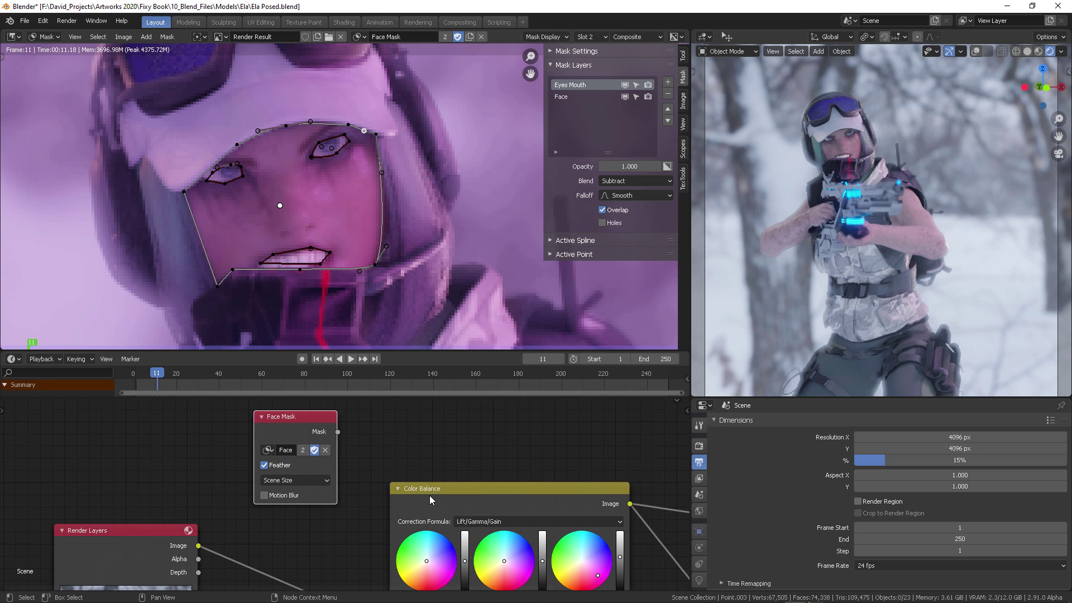
drag(433, 499, 467, 427)
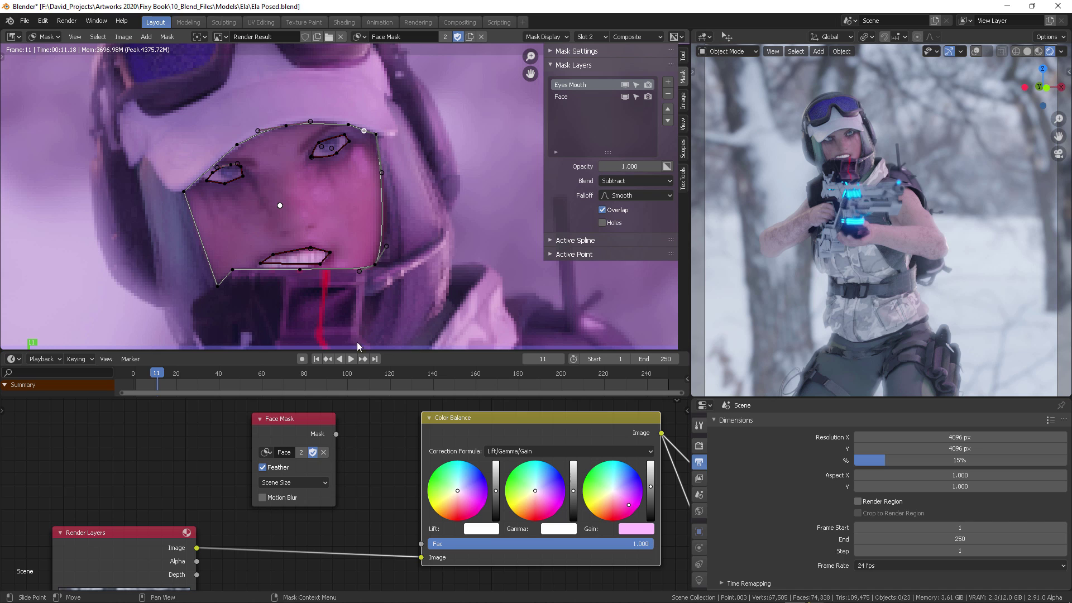
drag(336, 434, 422, 544)
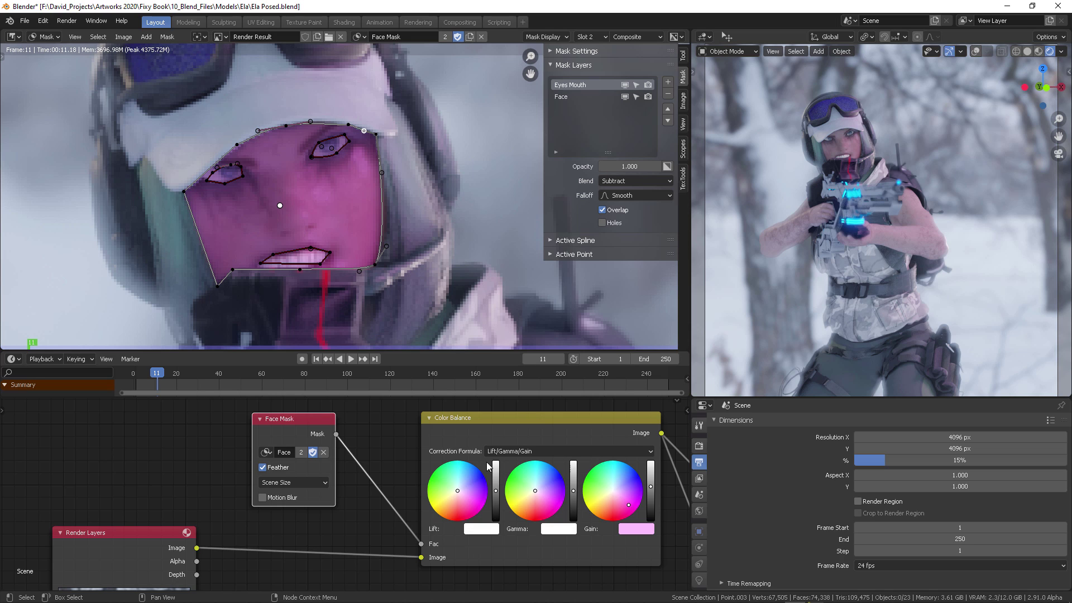
- Reorder the mask layers so that Face is above the subtracting Eyes Mouth layer, and select a point on the eye outline
click(338, 153)
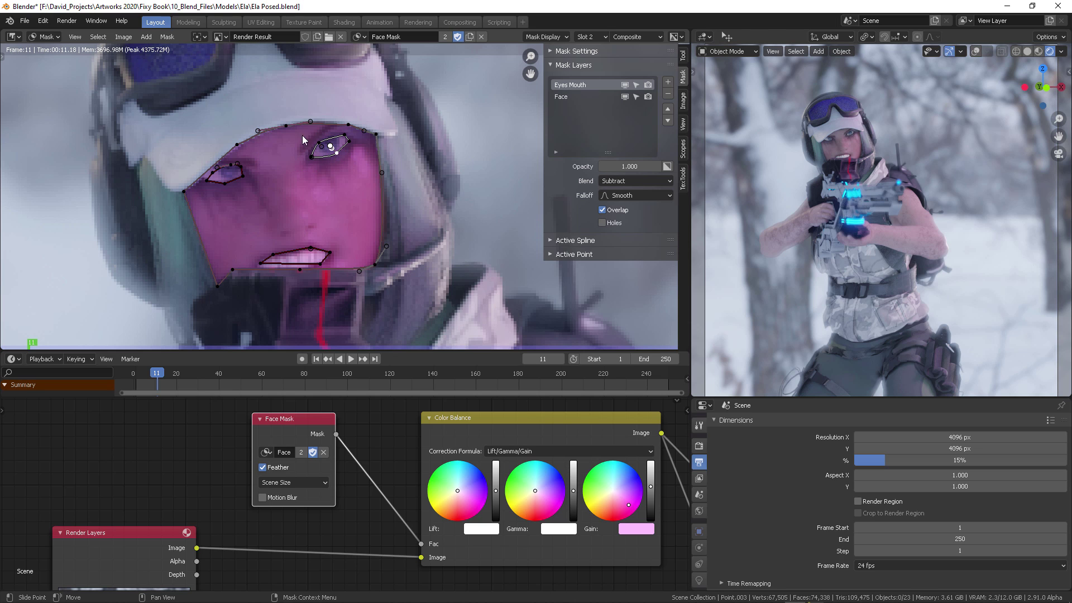
click(310, 249)
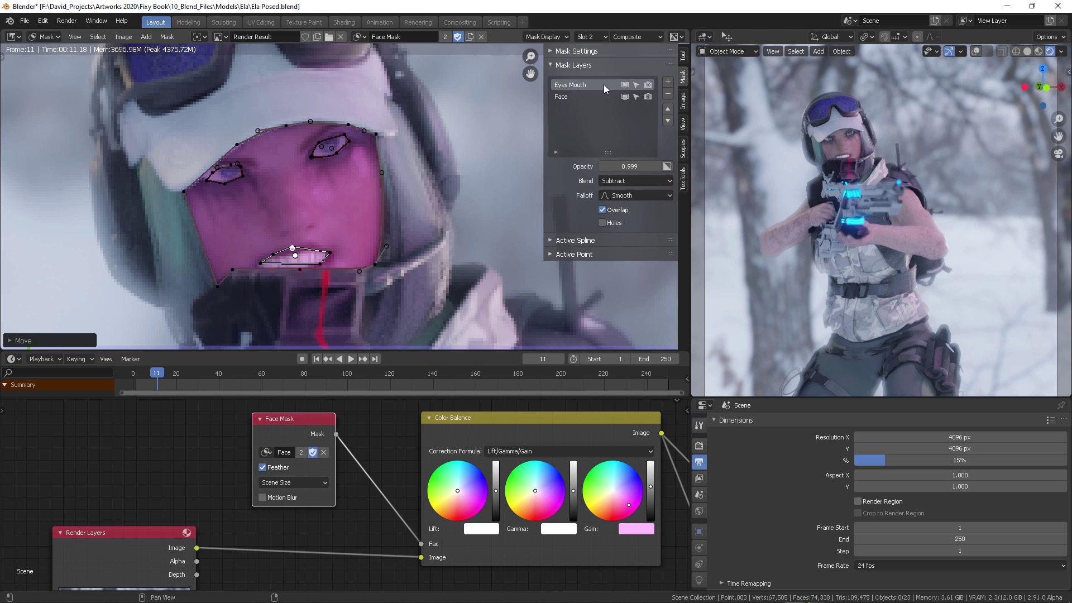
click(603, 99)
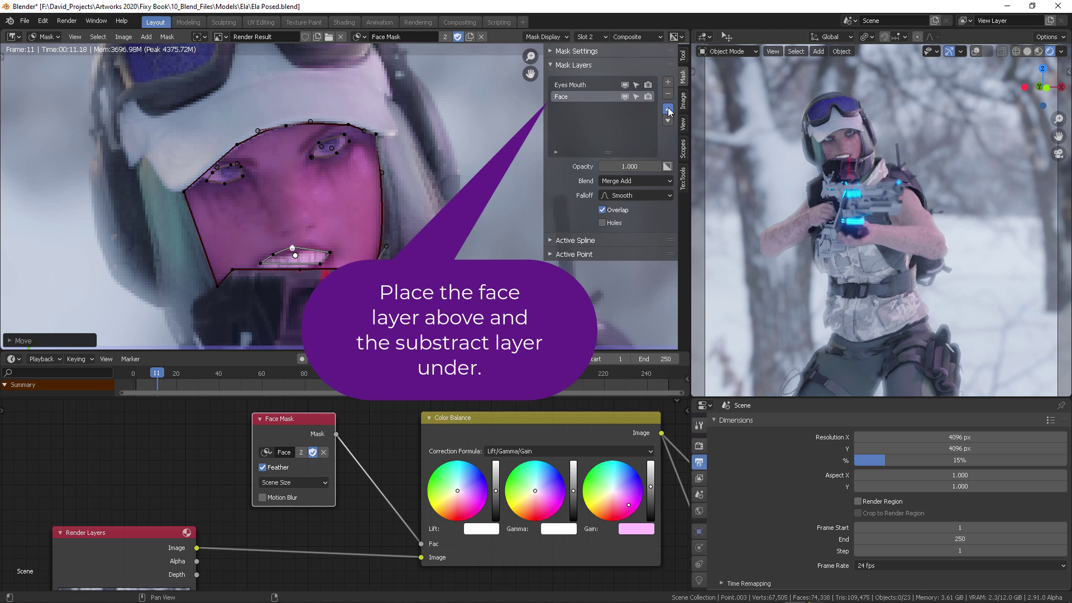
click(668, 109)
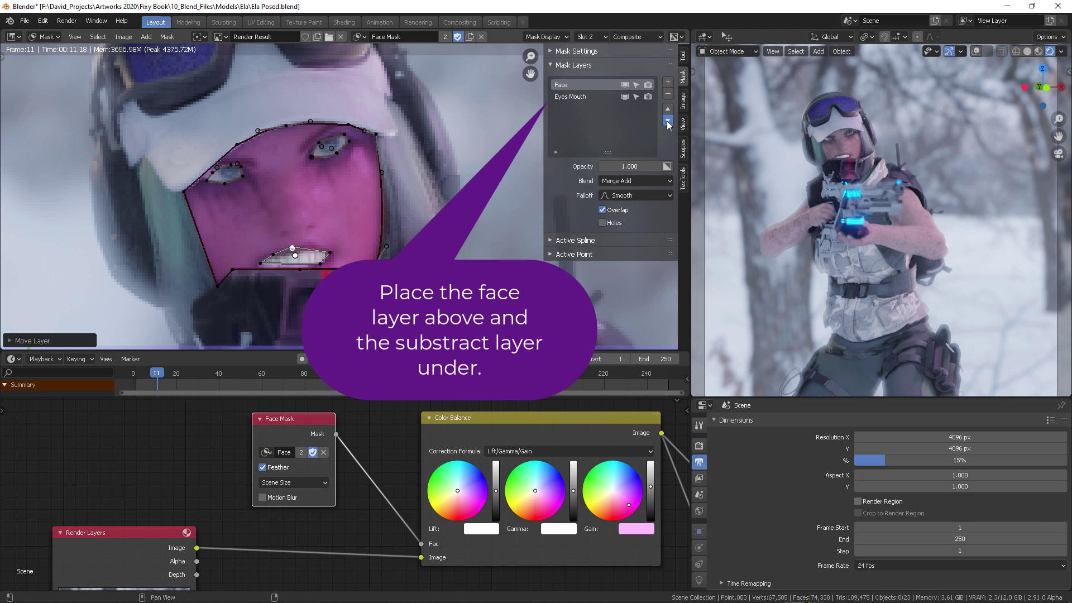
click(668, 122)
click(594, 85)
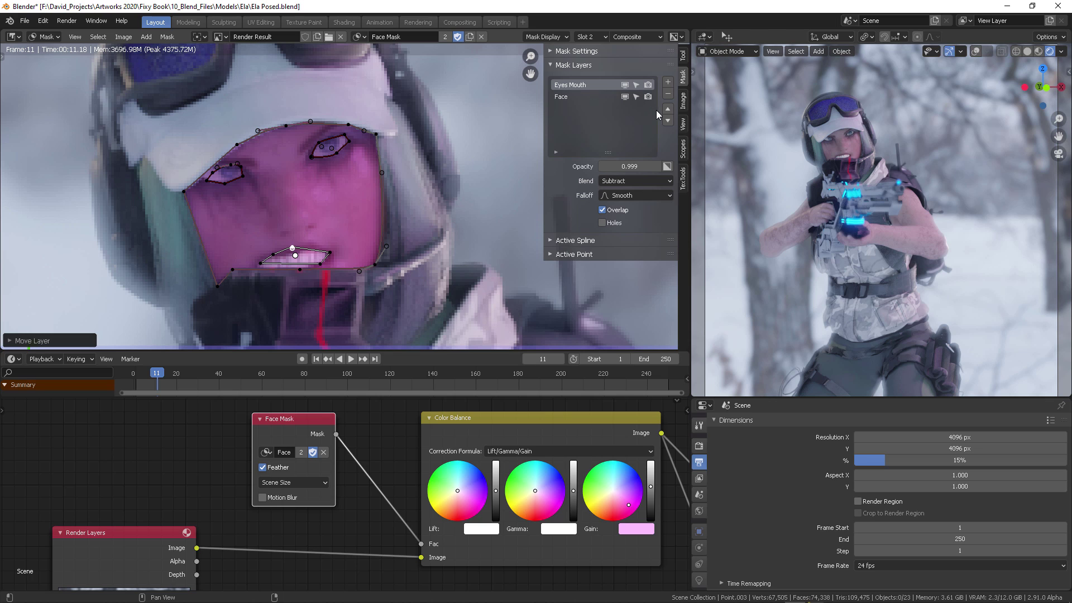
click(668, 122)
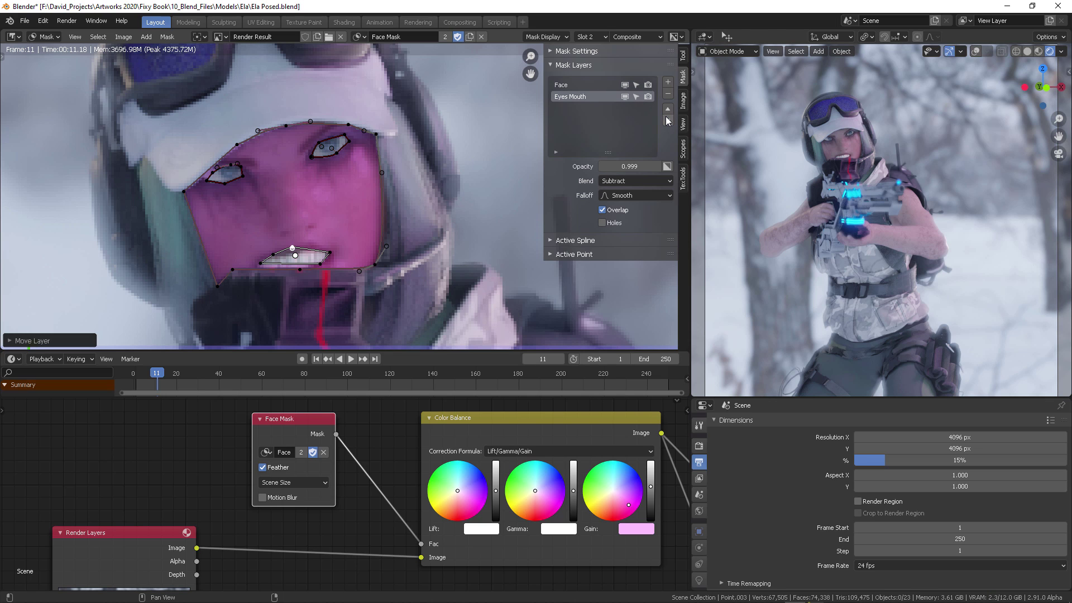
click(345, 135)
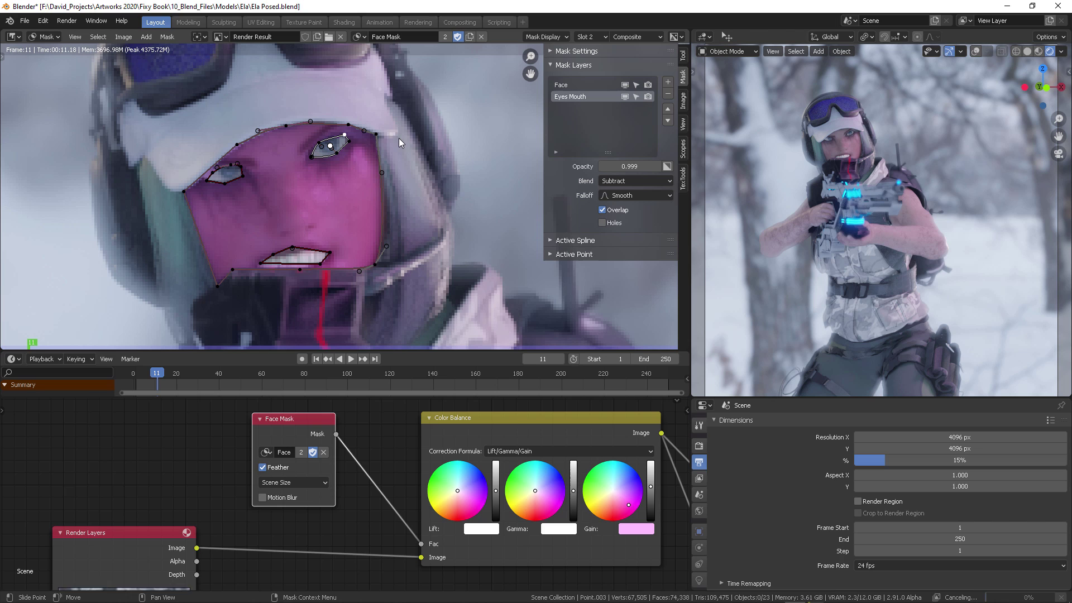
- Tint the Color Balance node's Gamma pale yellow and set its Lift and Gain to near-white
click(401, 453)
middle_drag(393, 452, 322, 454)
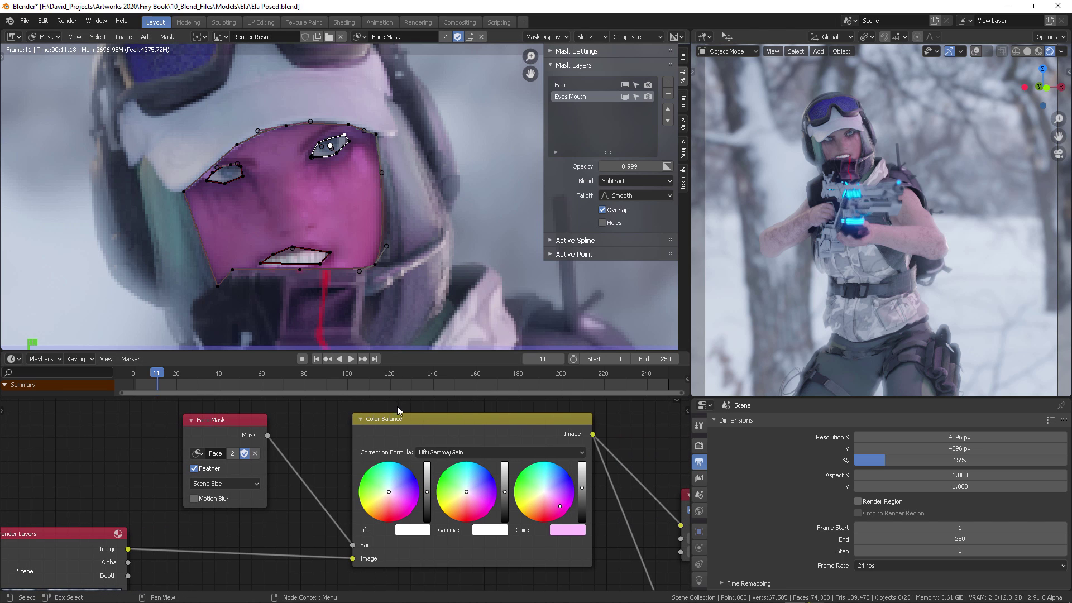
drag(391, 480, 383, 496)
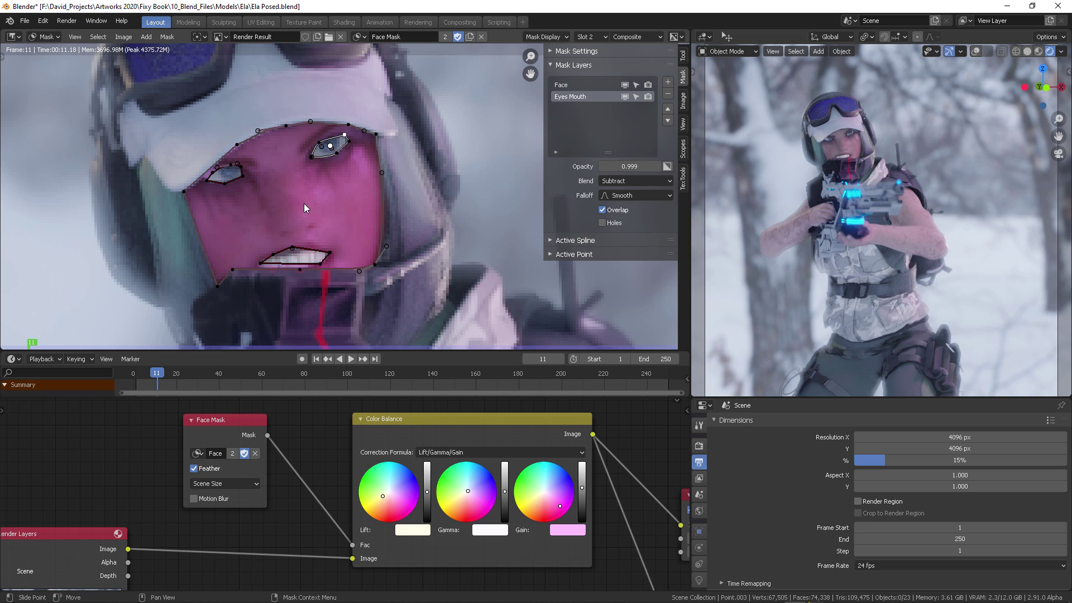
click(456, 506)
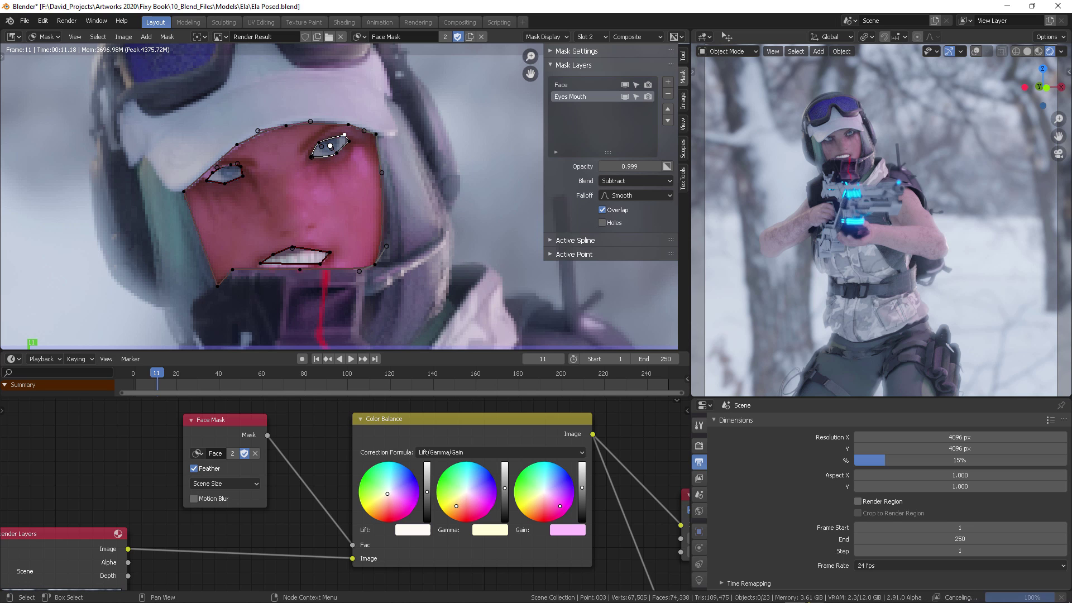
click(388, 499)
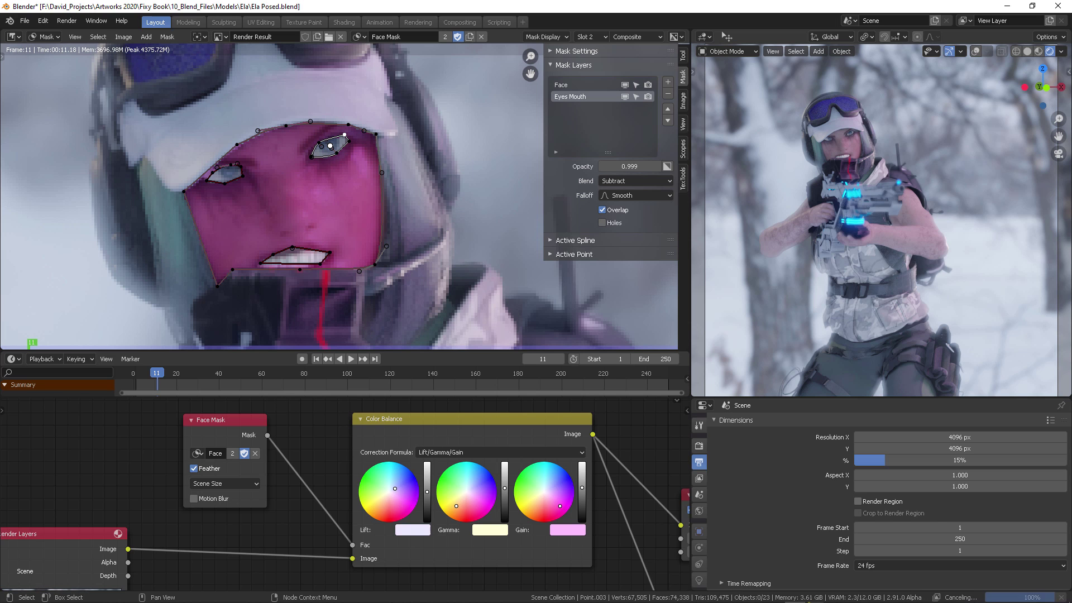
click(391, 490)
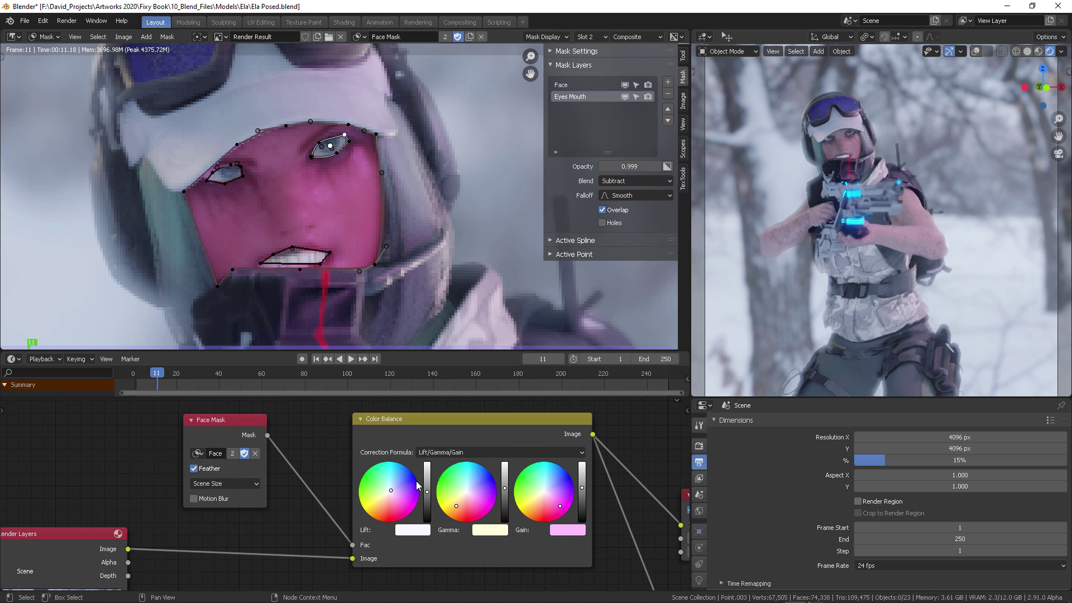
click(546, 492)
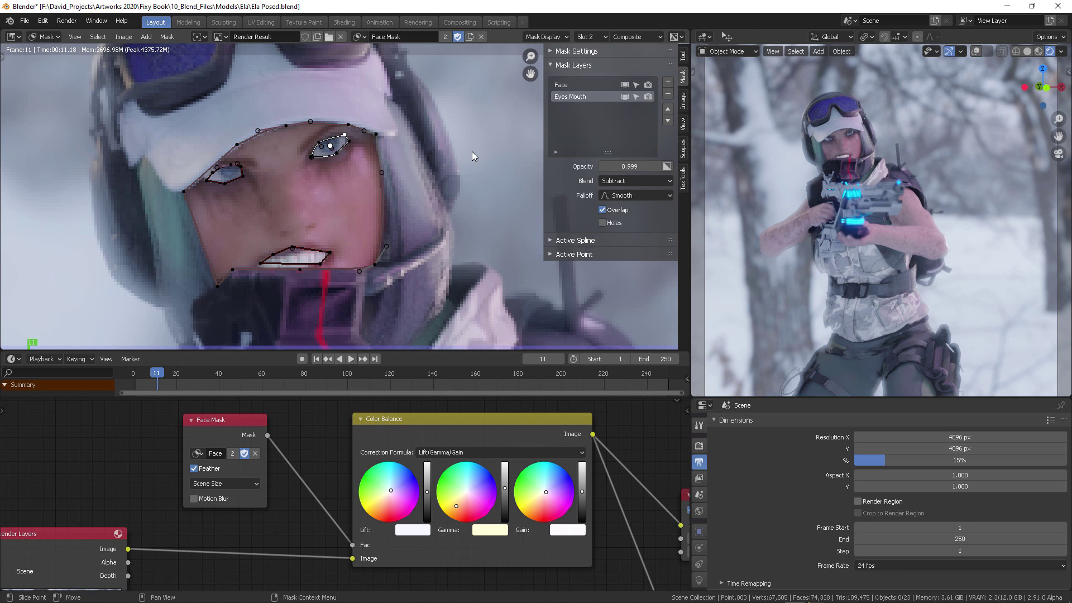
- Try a pale green Gamma tint on the masked face and settle on a pale pink one
scroll(471, 152, down, 6)
middle_drag(433, 210, 423, 197)
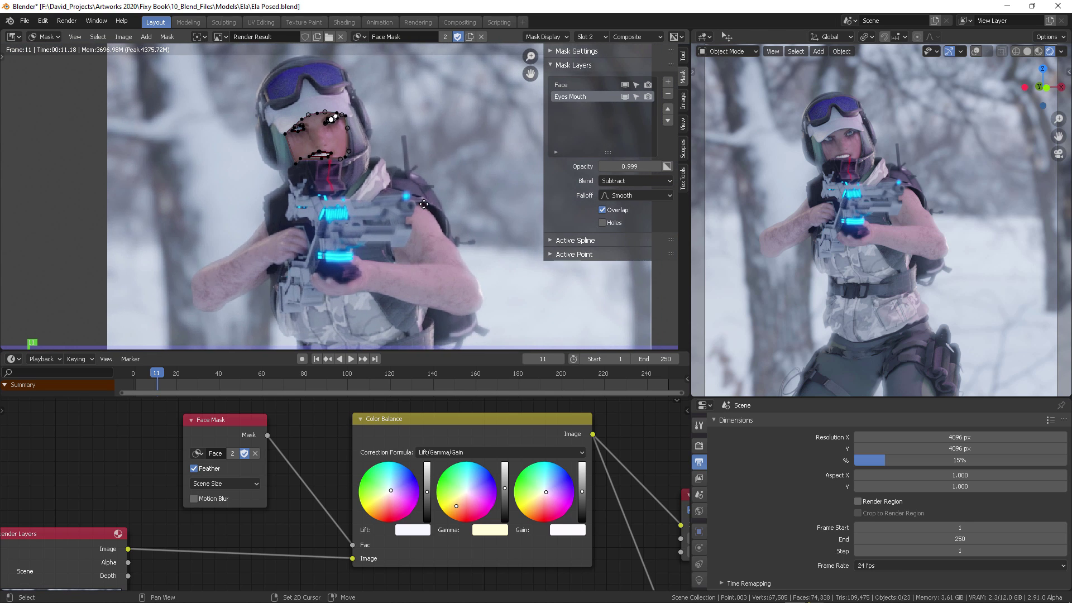
mouse_move(456, 493)
mouse_down()
mouse_move(452, 477)
mouse_move(451, 486)
mouse_up()
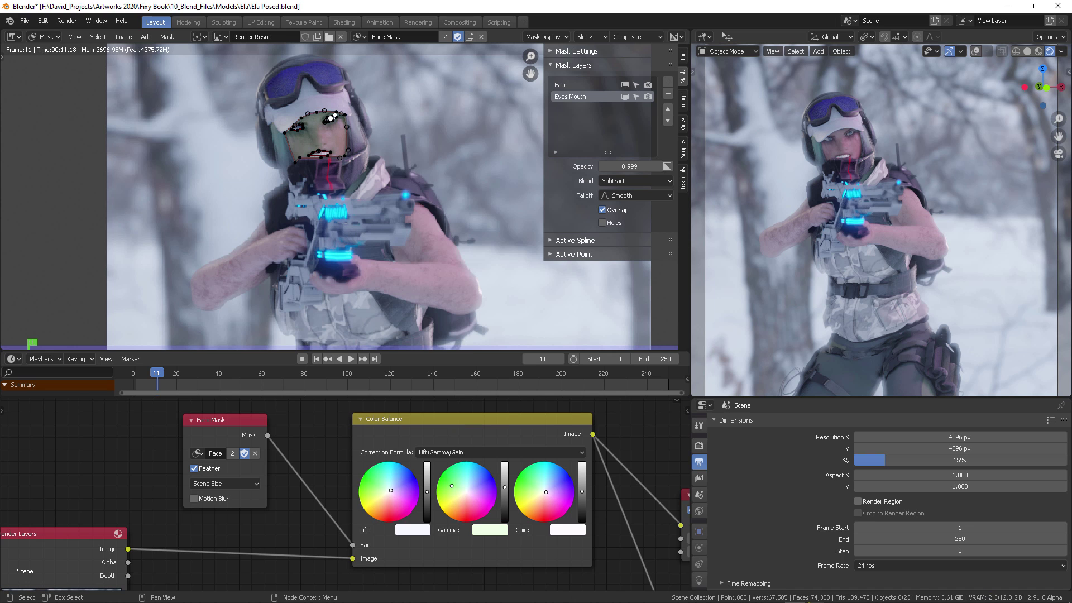
scroll(447, 124, up, 3)
middle_drag(446, 122, 445, 164)
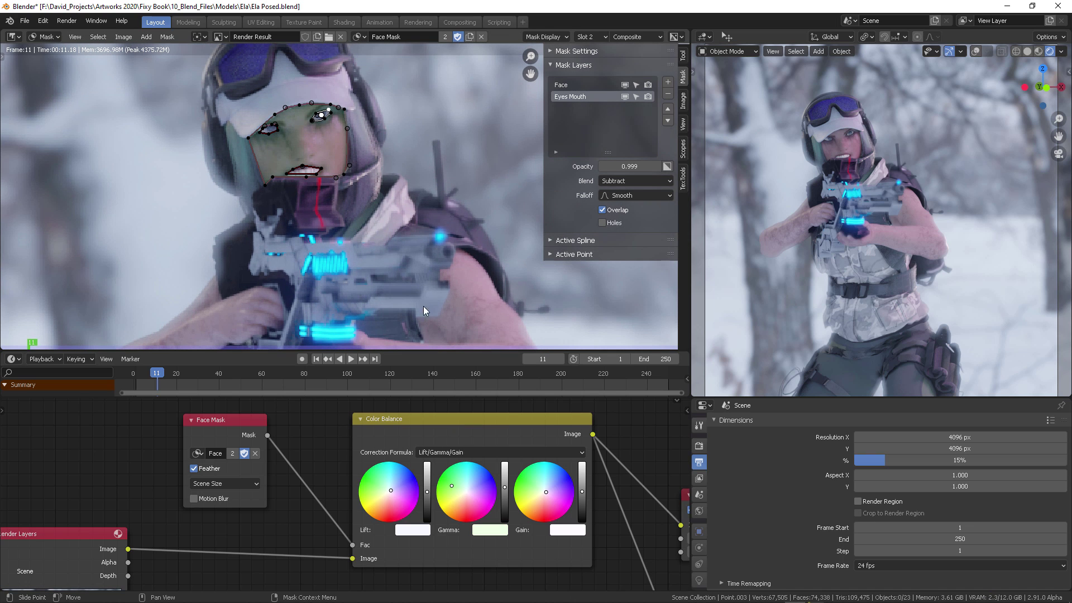
drag(459, 487, 469, 503)
drag(481, 519, 465, 509)
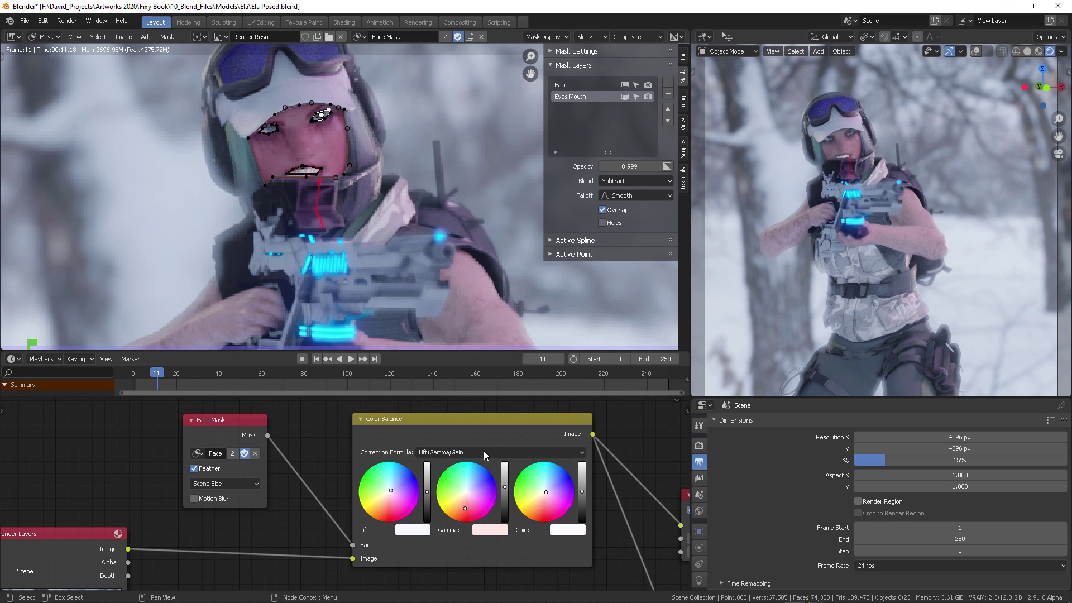
middle_drag(419, 107, 442, 143)
scroll(434, 142, up, 1)
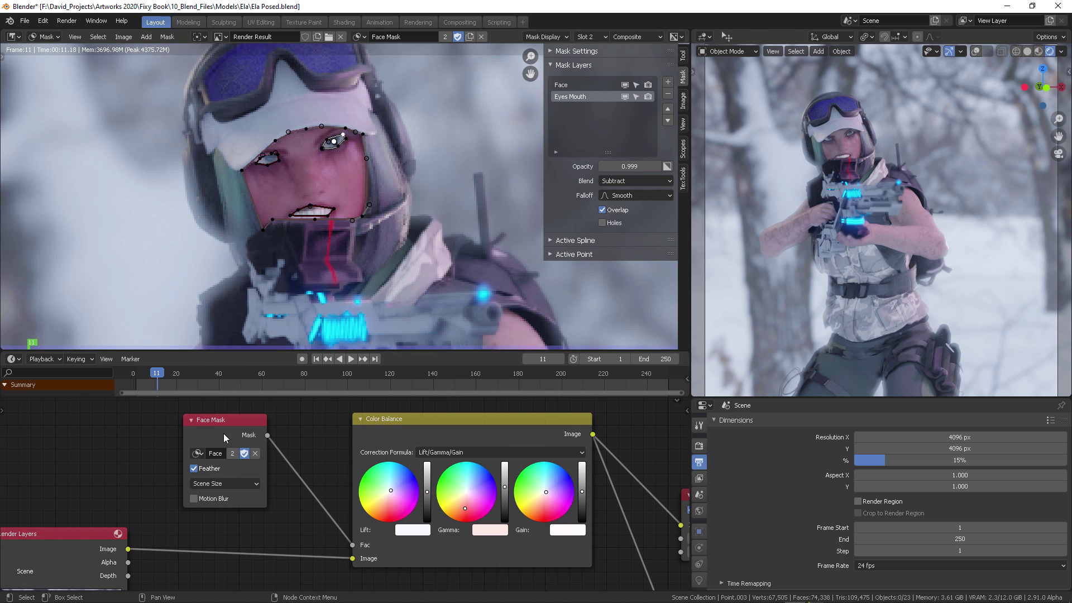
- Nudge the Face Mask node slightly and set the Eyes Mouth layer's opacity to 1
mouse_move(206, 438)
mouse_down()
mouse_move(221, 441)
mouse_move(198, 451)
mouse_move(214, 448)
mouse_up()
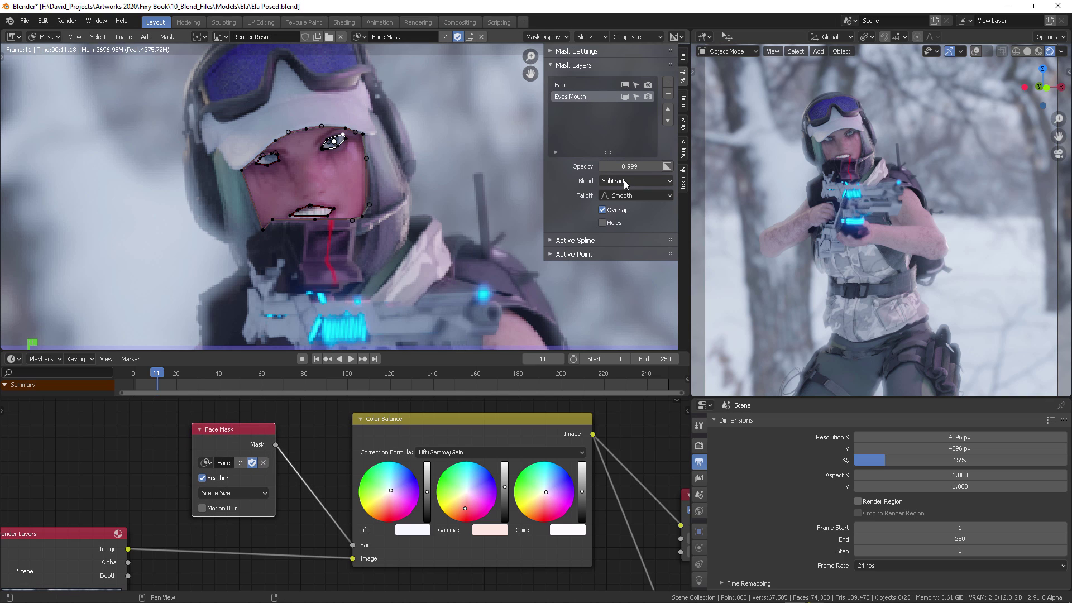
click(566, 85)
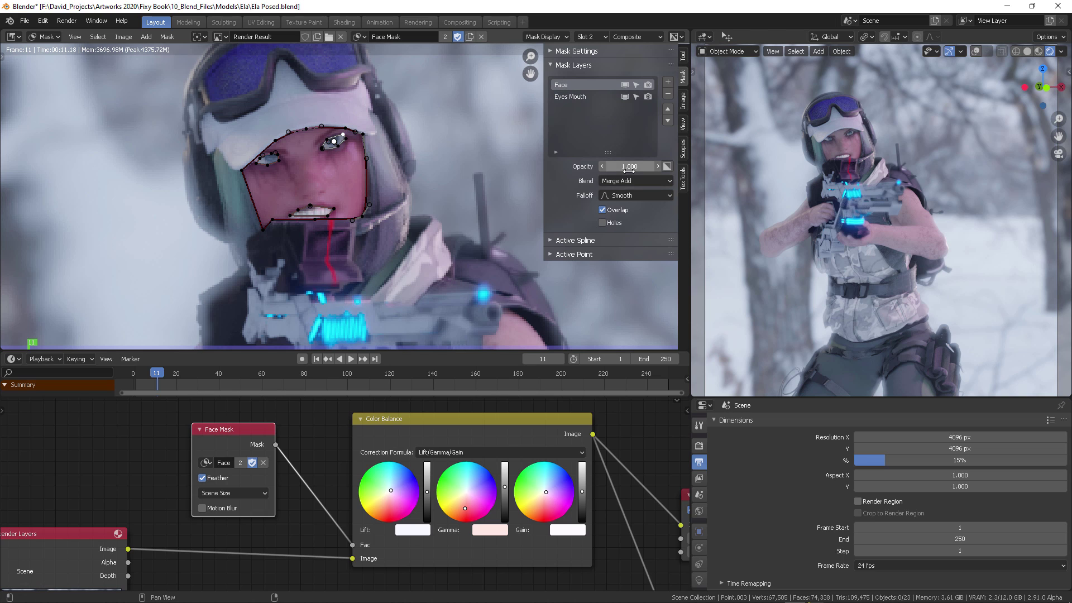
click(585, 95)
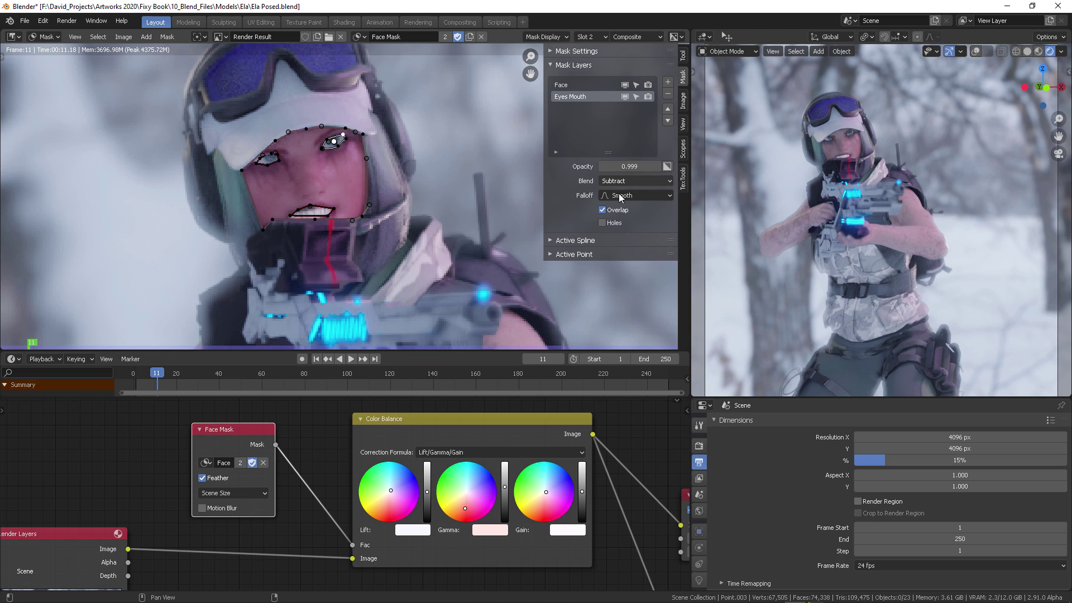
click(619, 166)
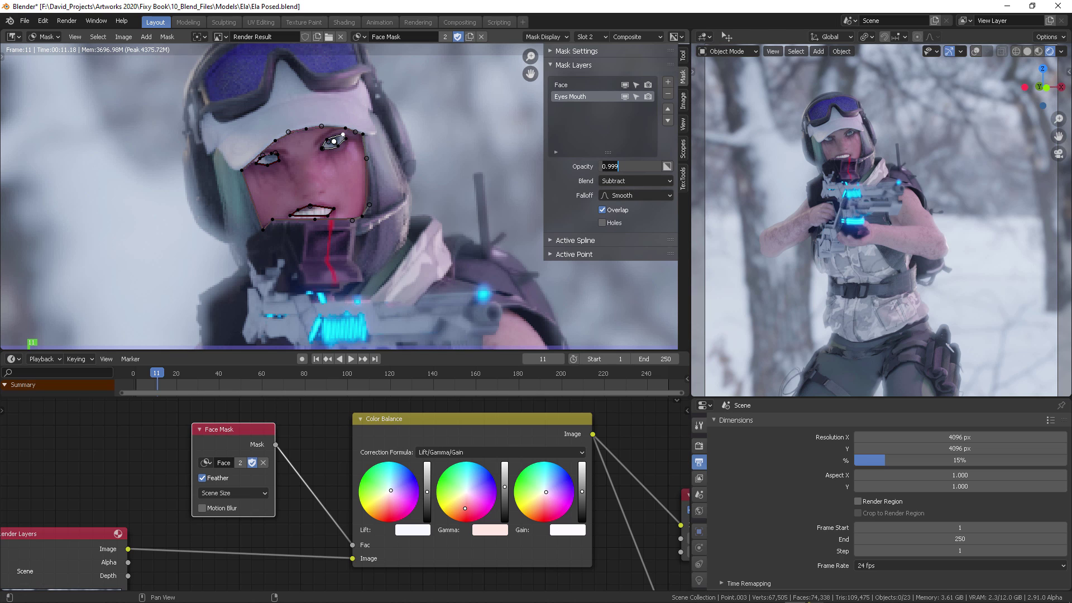
text(1)
key(Return)
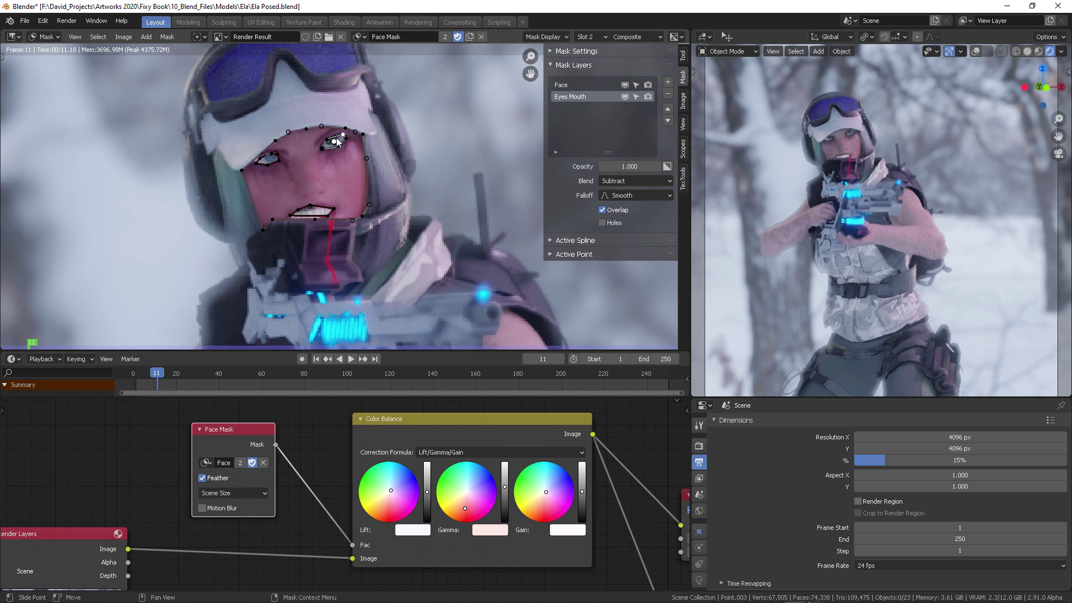
- Select all control points of the face outline along the cap edge, both cheeks and the chin
scroll(341, 137, up, 3)
middle_drag(335, 100, 368, 189)
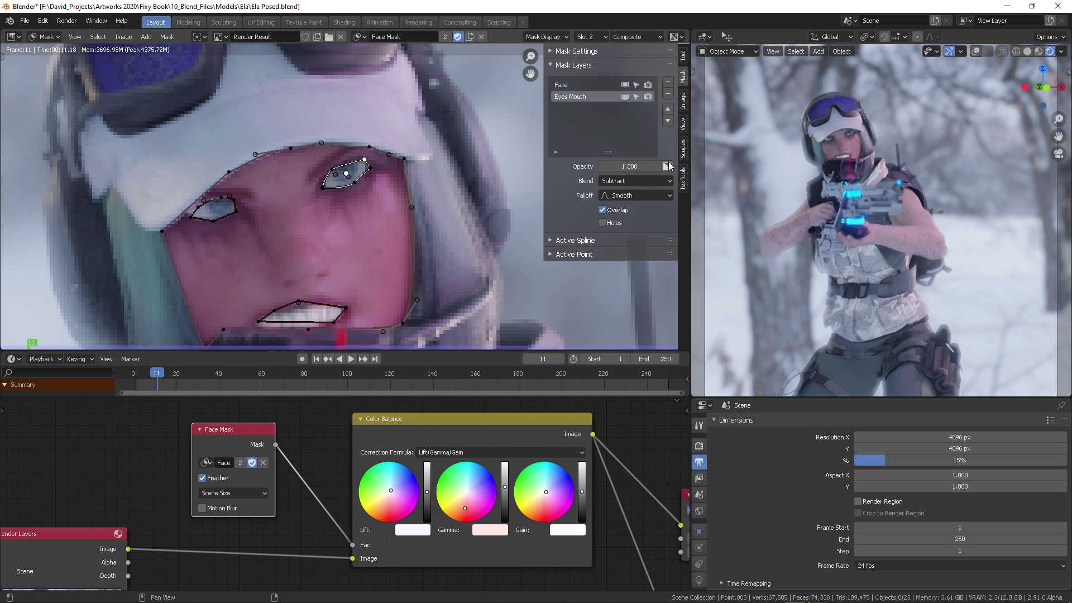
scroll(385, 206, down, 2)
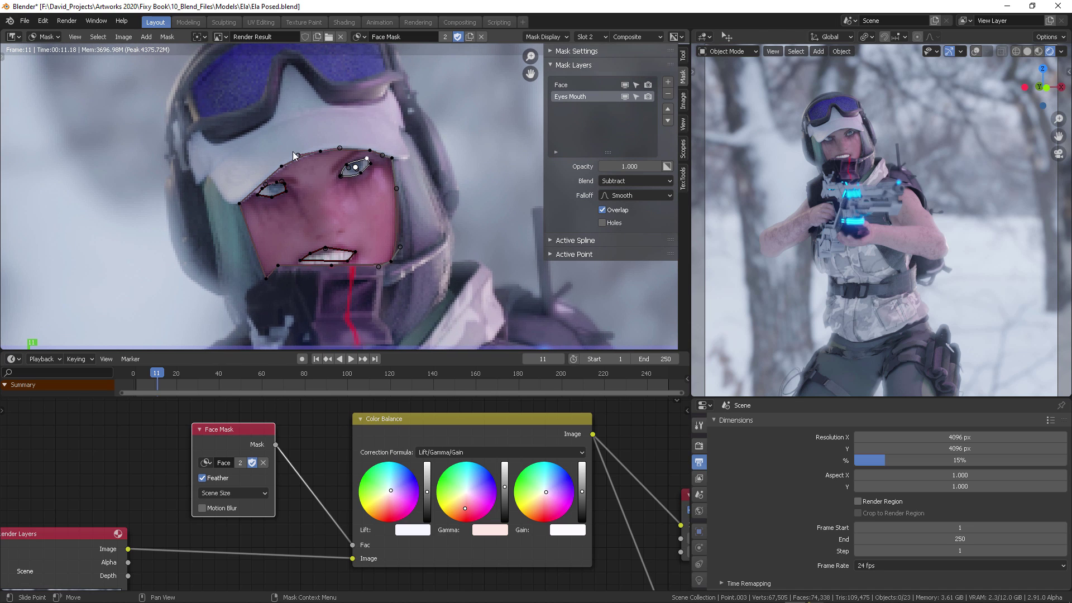
click(324, 149)
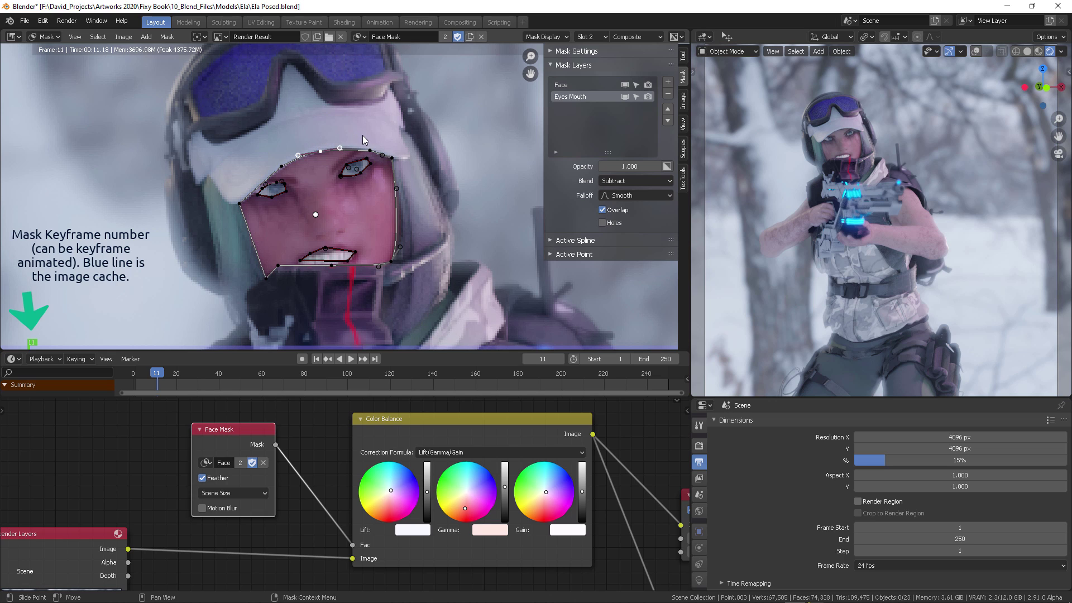
key(b)
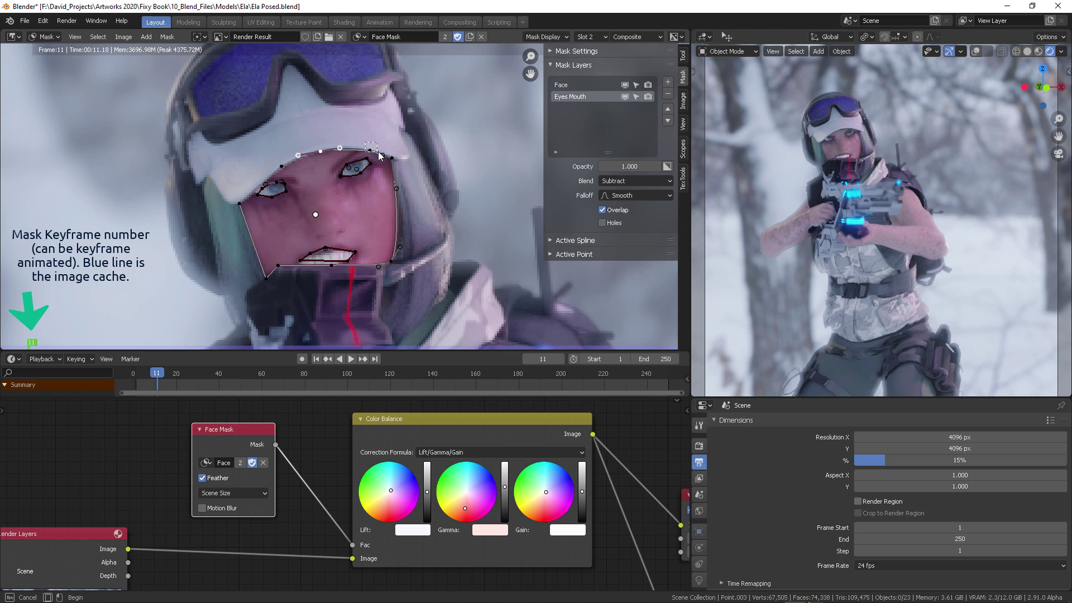
mouse_move(365, 142)
mouse_down()
mouse_move(393, 152)
mouse_move(381, 193)
mouse_up()
key(b)
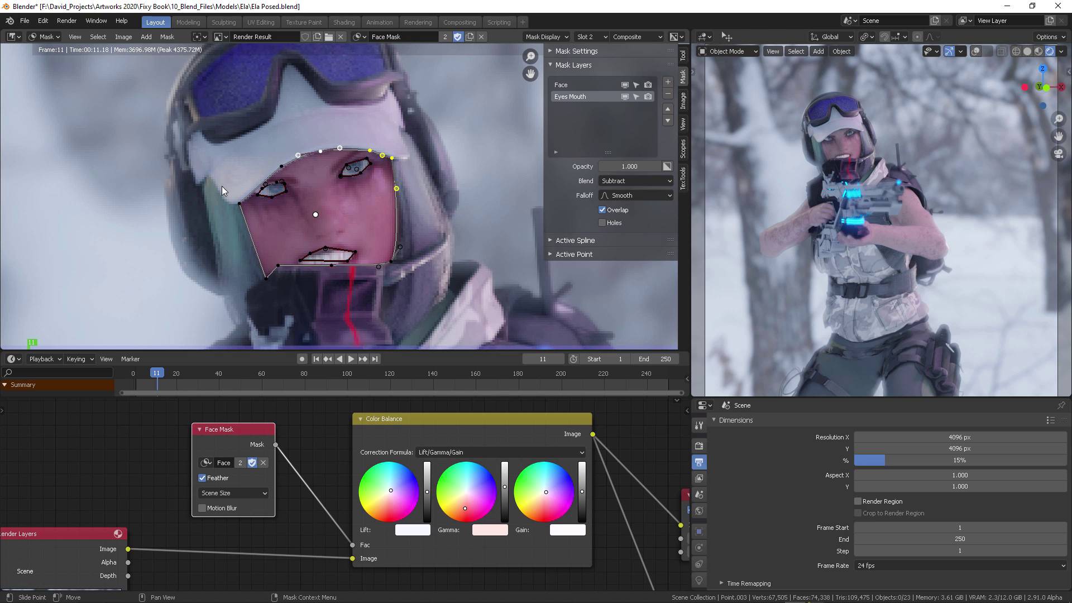
key(b)
drag(223, 185, 248, 221)
key(b)
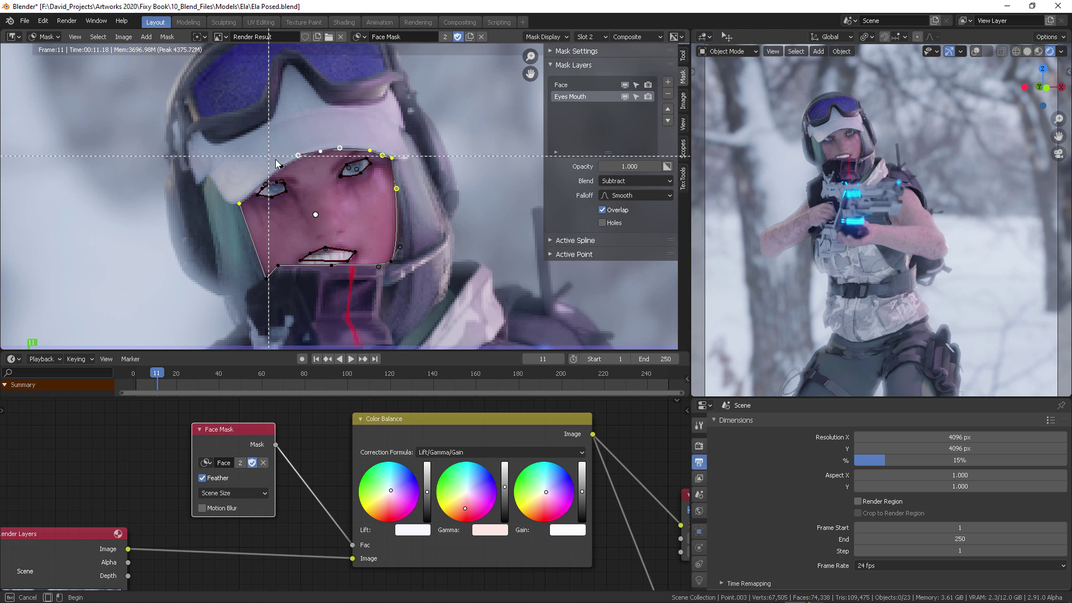
drag(269, 156, 316, 168)
key(b)
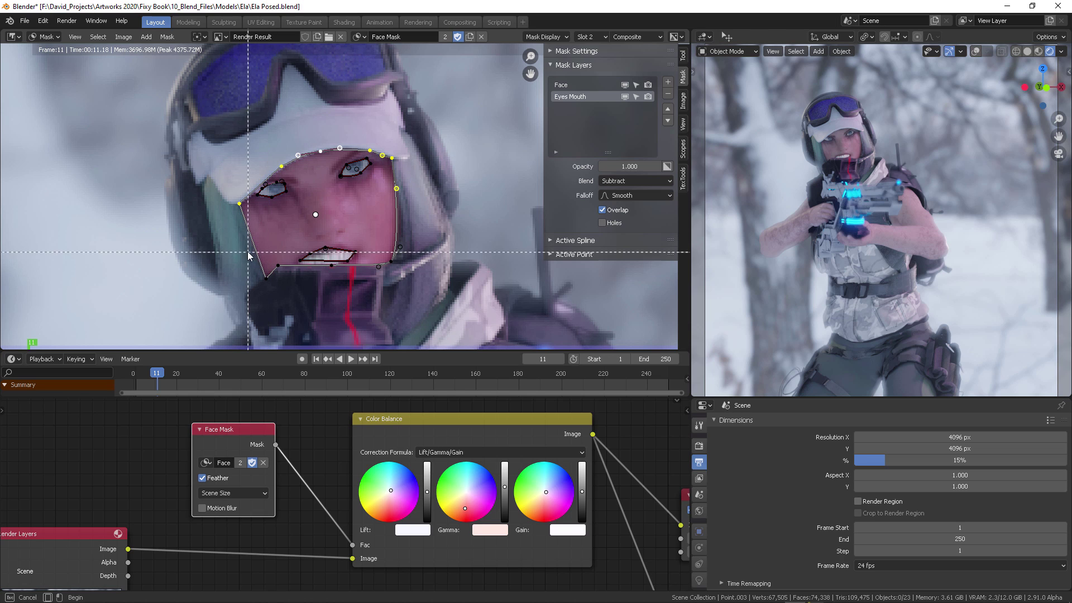
drag(248, 251, 359, 277)
key(b)
key(b)
drag(415, 230, 371, 286)
- Re-key the shape points of the selected face outline
scroll(397, 192, up, 2)
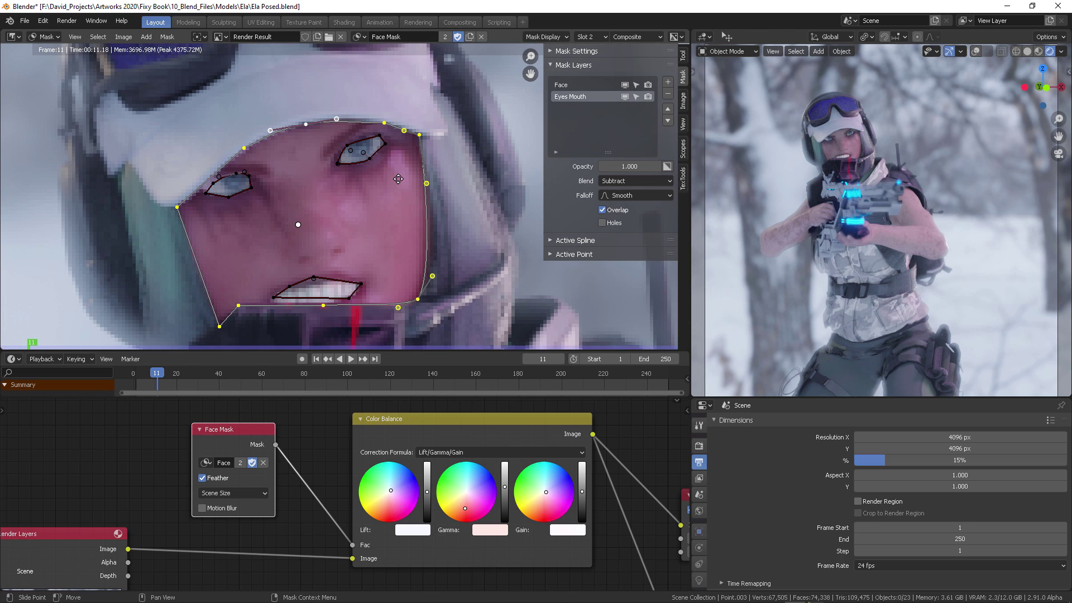
middle_drag(397, 192, 398, 172)
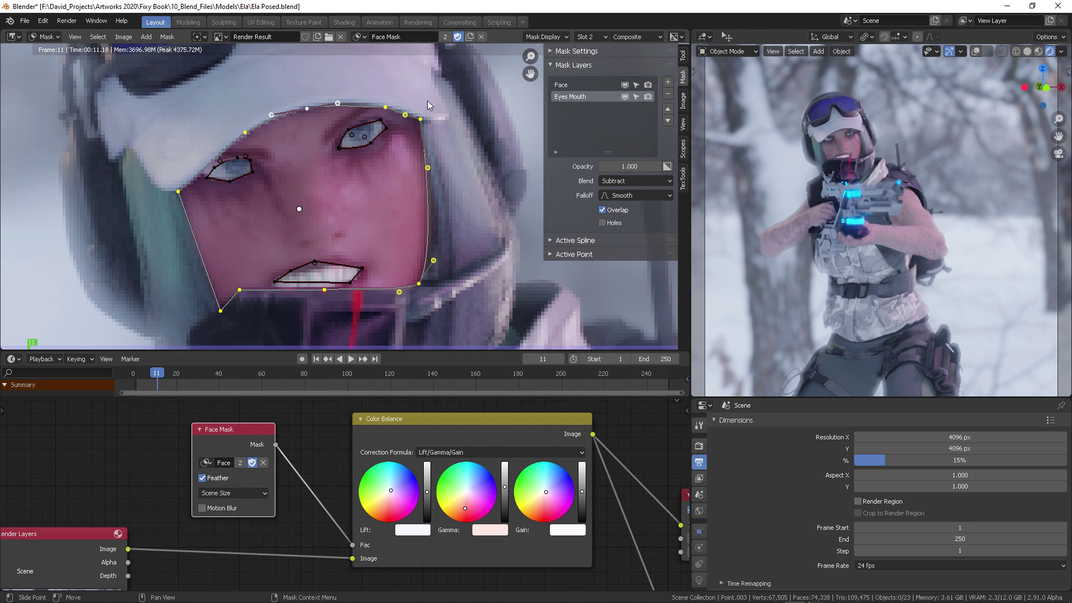
right_click(408, 116)
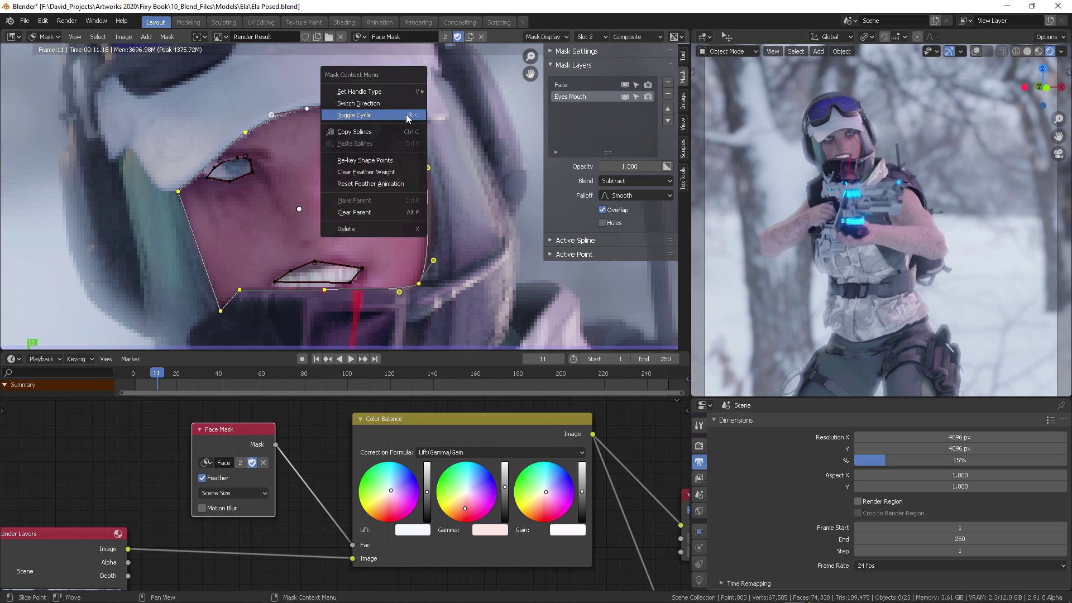
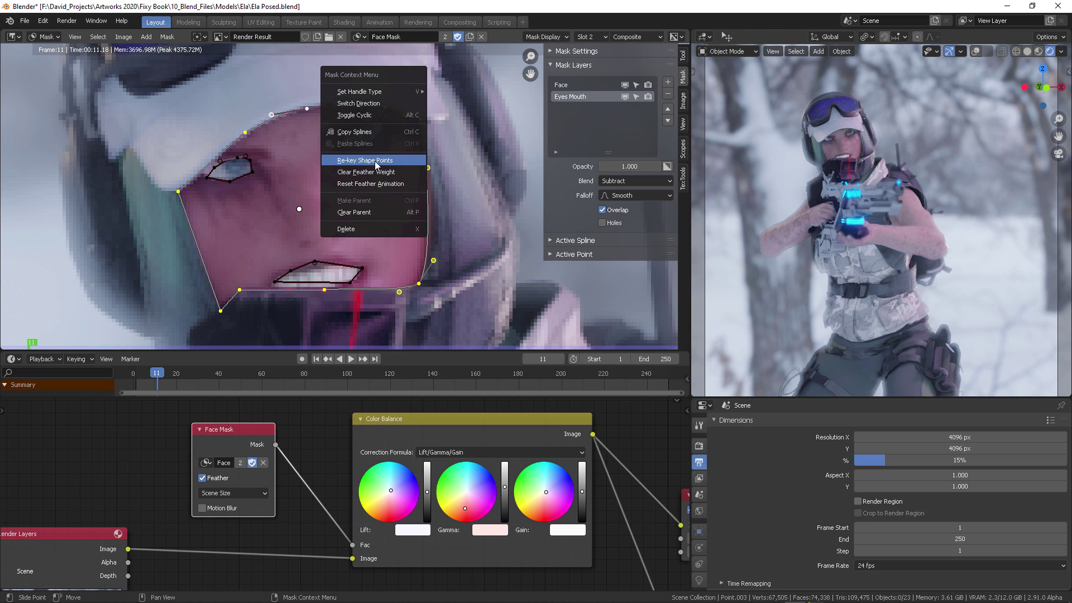
click(392, 161)
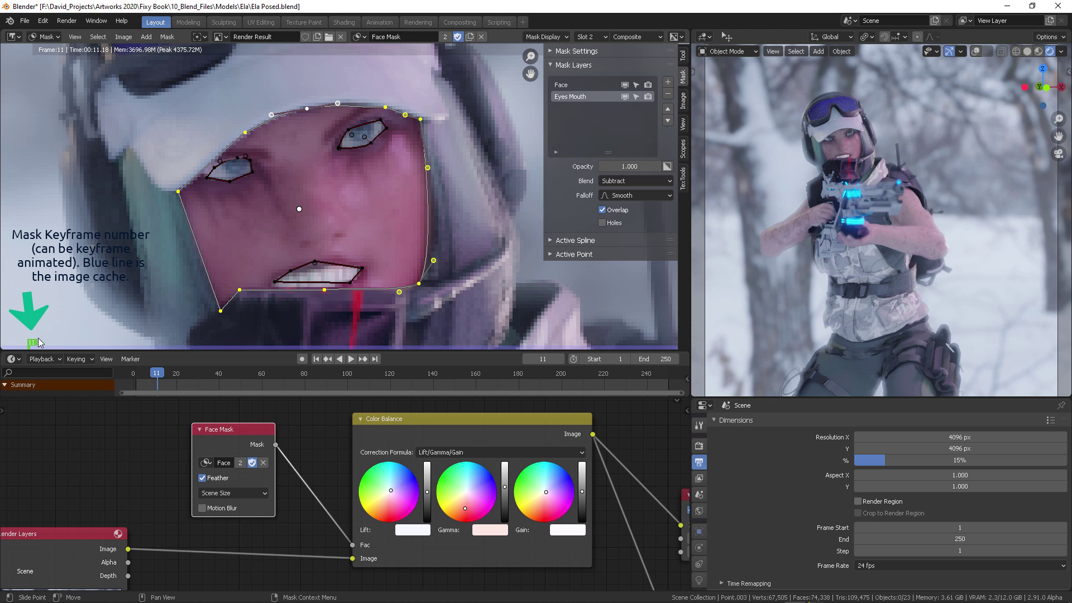
- Feather the selected face outline inward by a factor of about 1.64
middle_drag(363, 106, 370, 100)
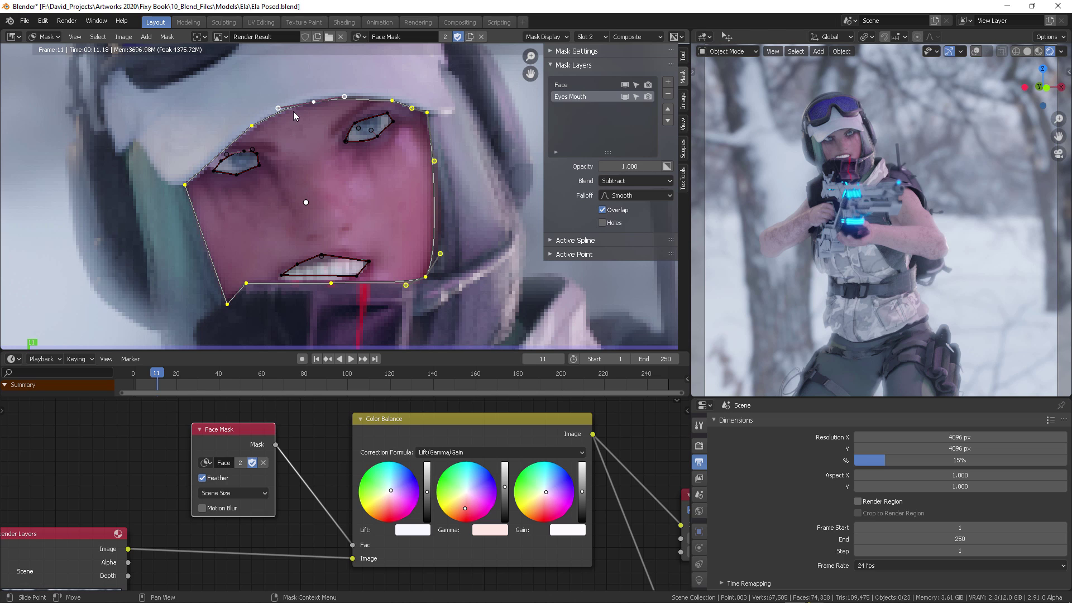
click(166, 37)
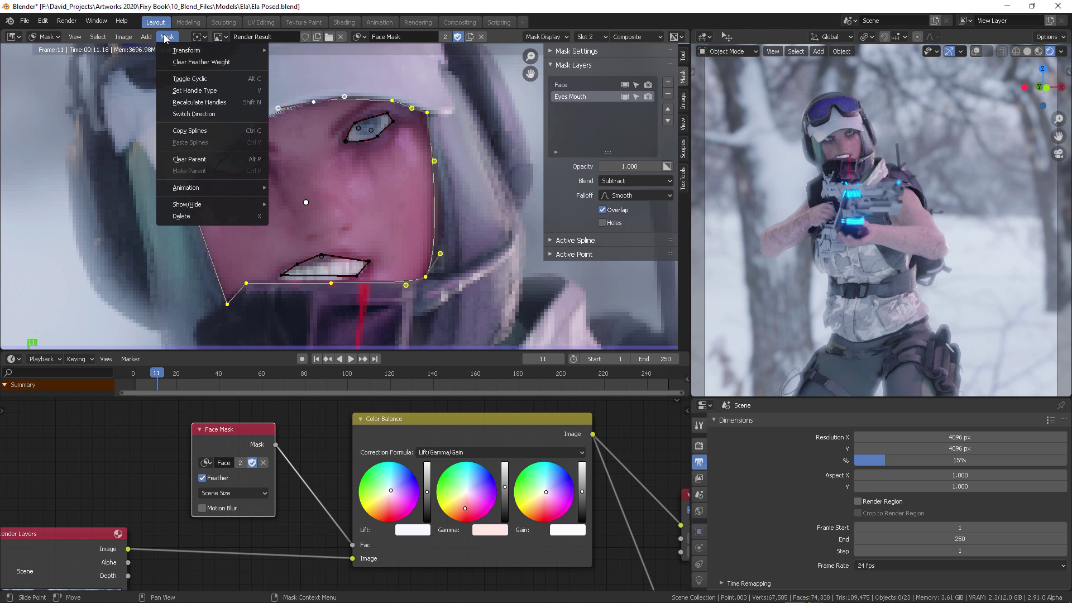
mouse_move(173, 51)
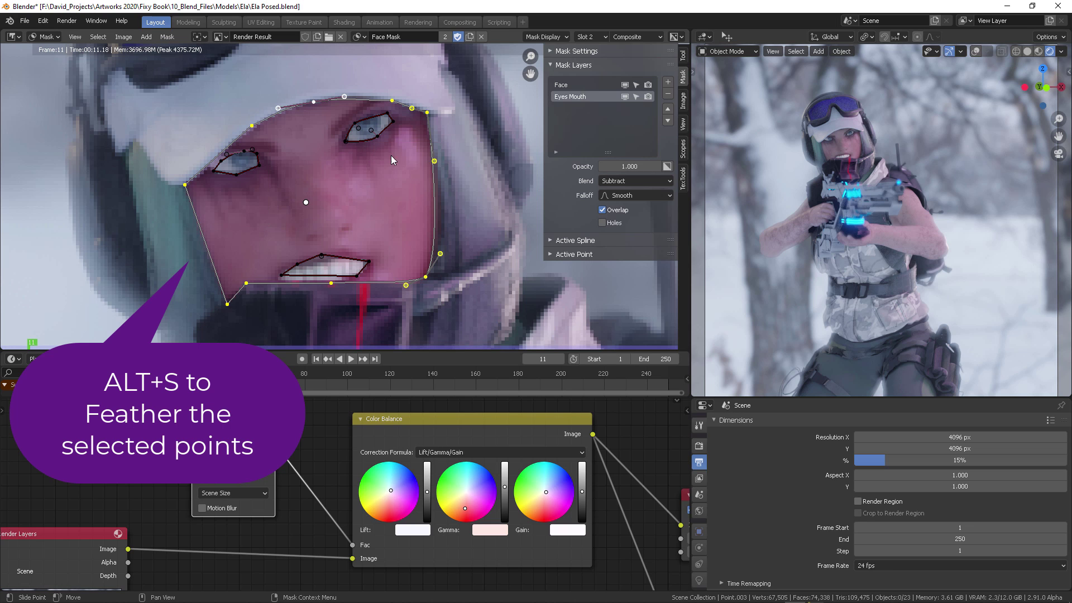
key(alt+s)
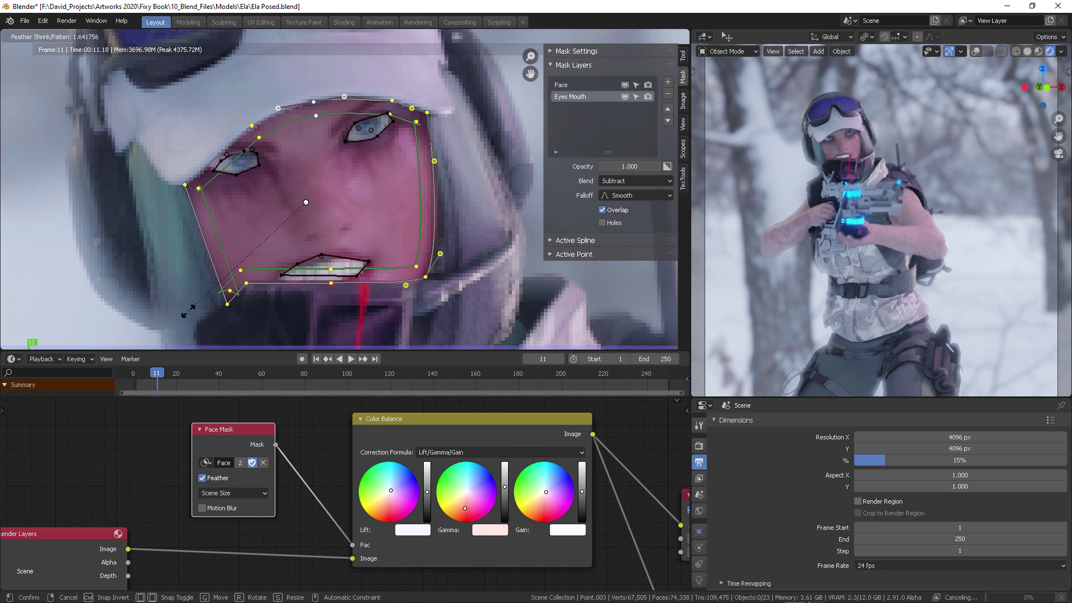
click(194, 310)
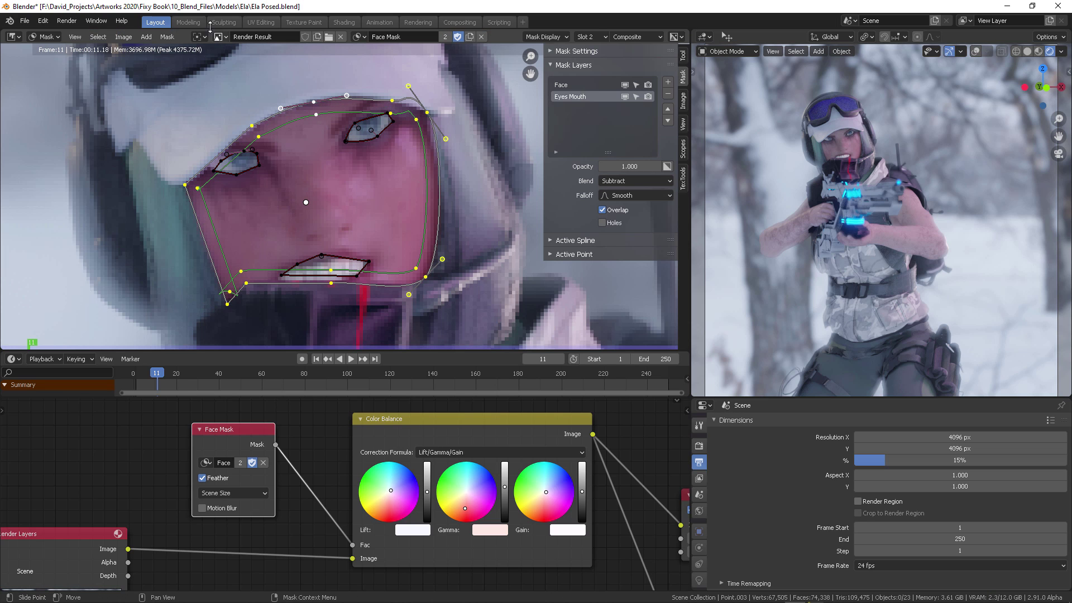
- Switch the face outline's direction and widen its feather outward over the cap and helmet padding
click(167, 38)
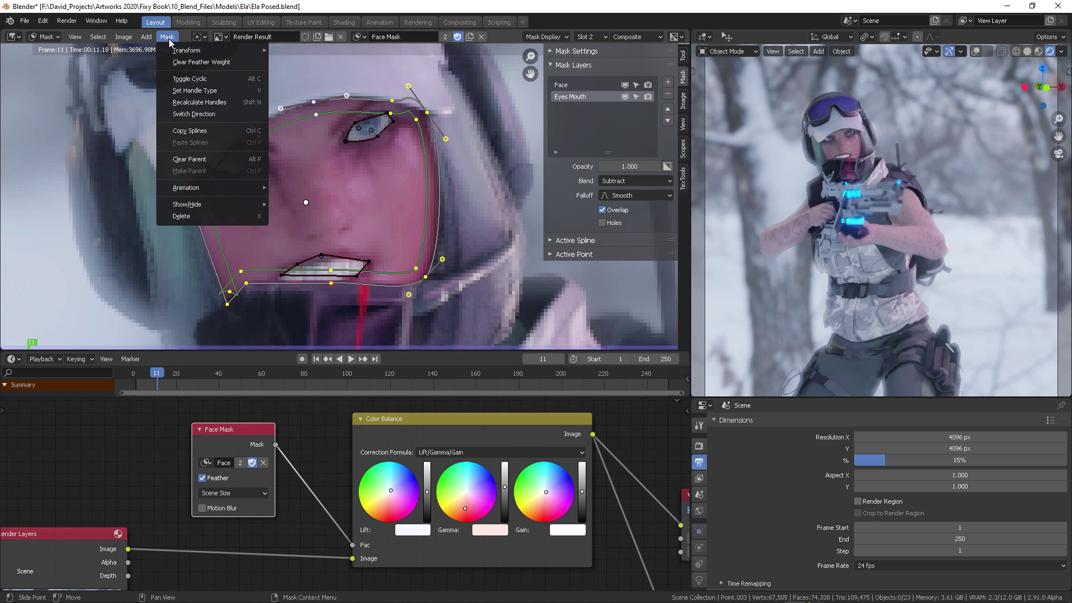
click(186, 114)
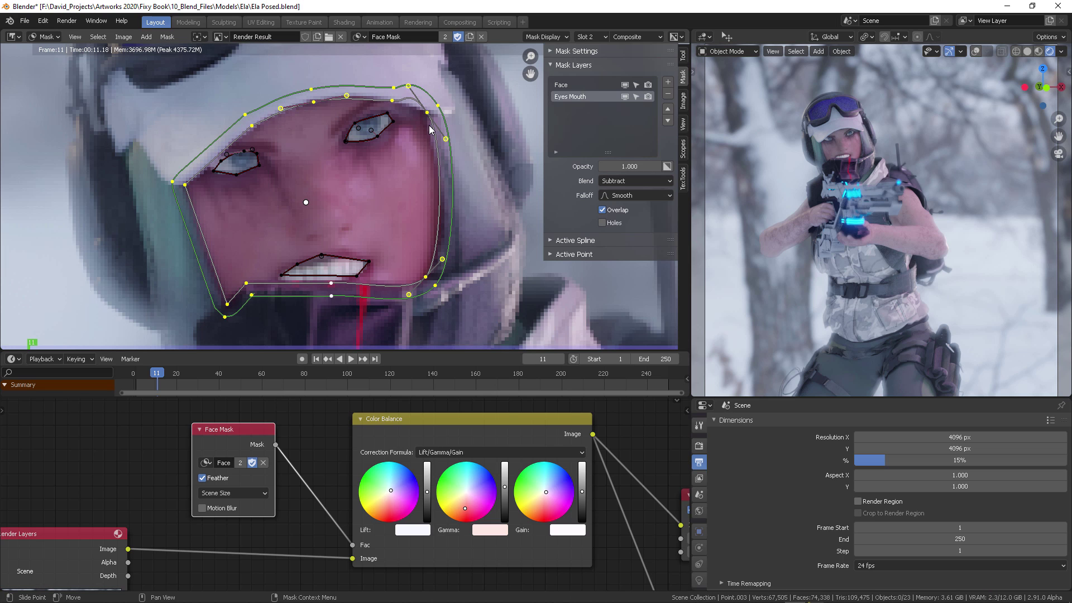
key(alt+s)
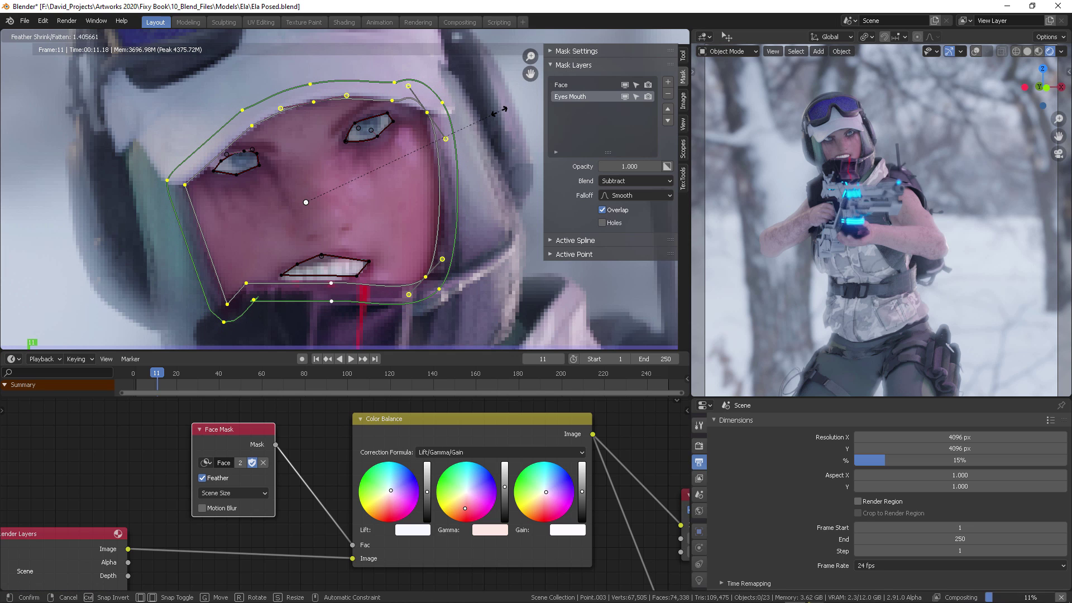
click(125, 286)
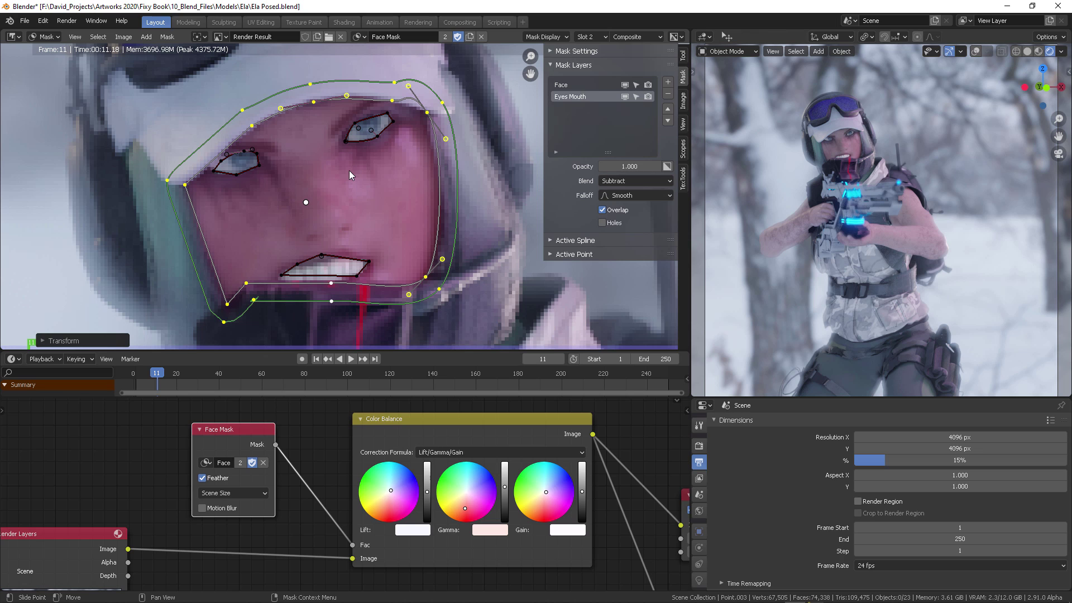
key(alt+s)
click(392, 141)
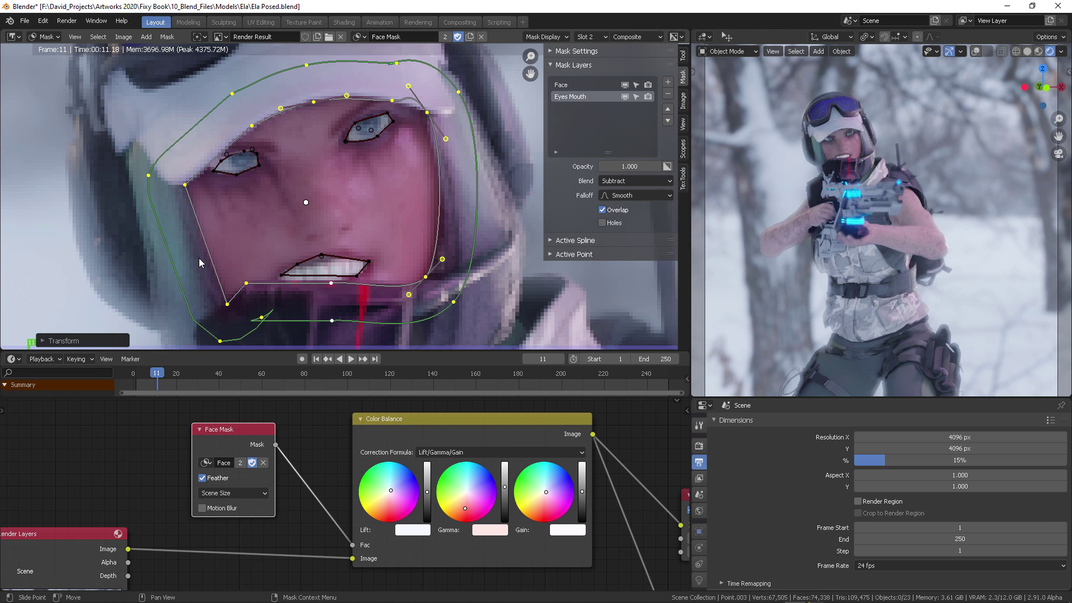
- Try to feather both eye outlines slightly inward
click(377, 135)
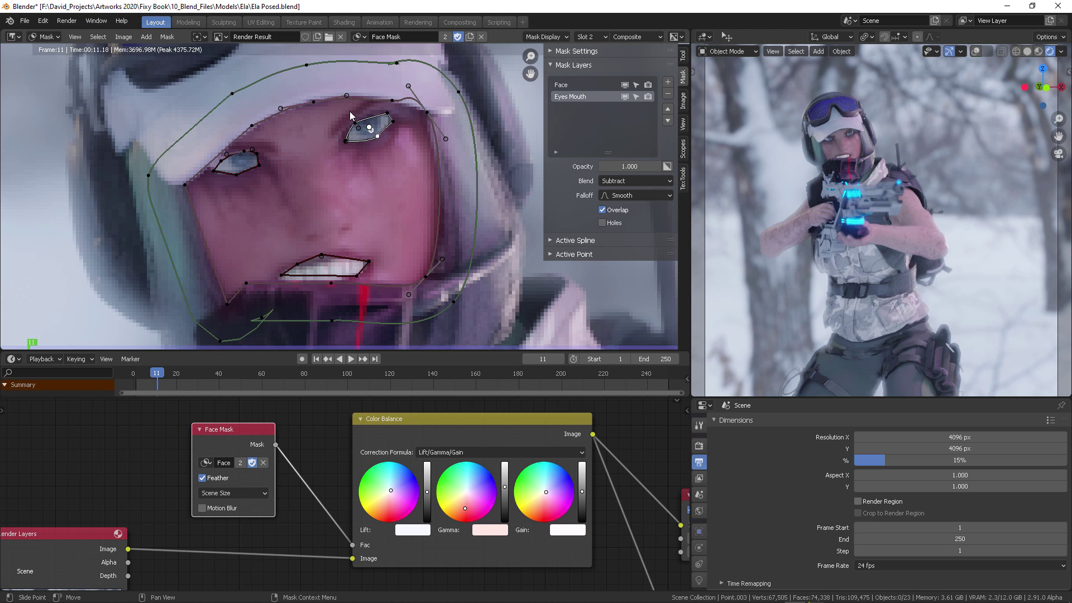
drag(347, 109, 396, 156)
key(b)
drag(267, 140, 211, 157)
key(b)
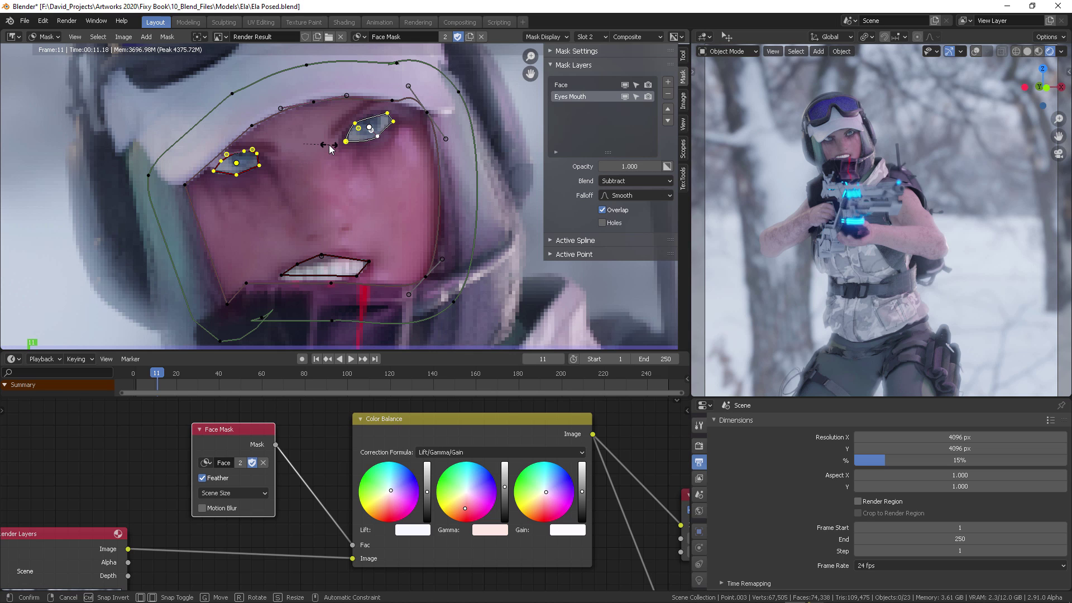
key(alt+s)
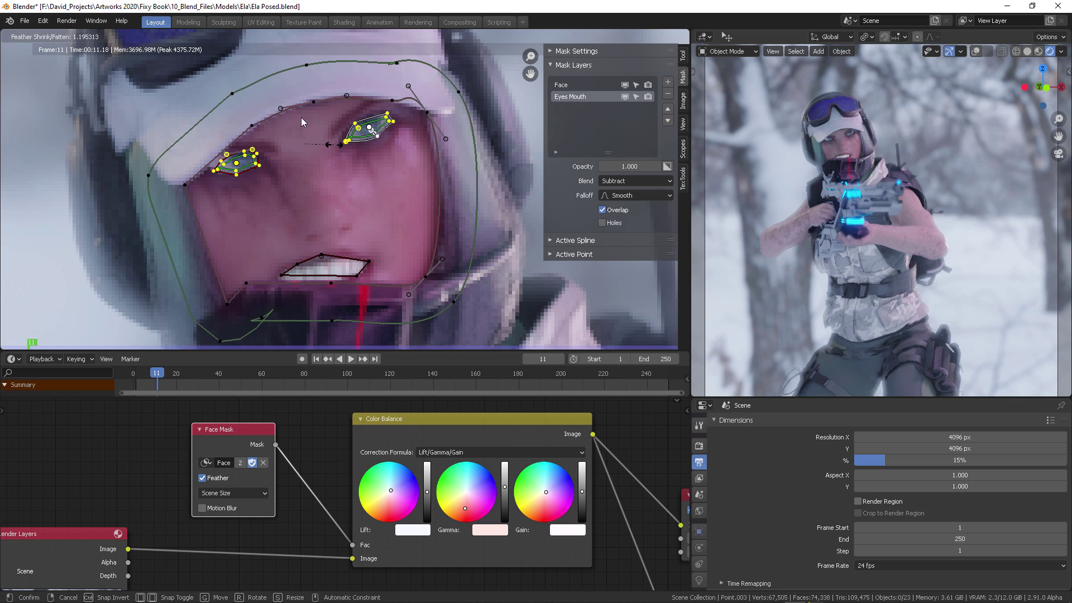
click(301, 119)
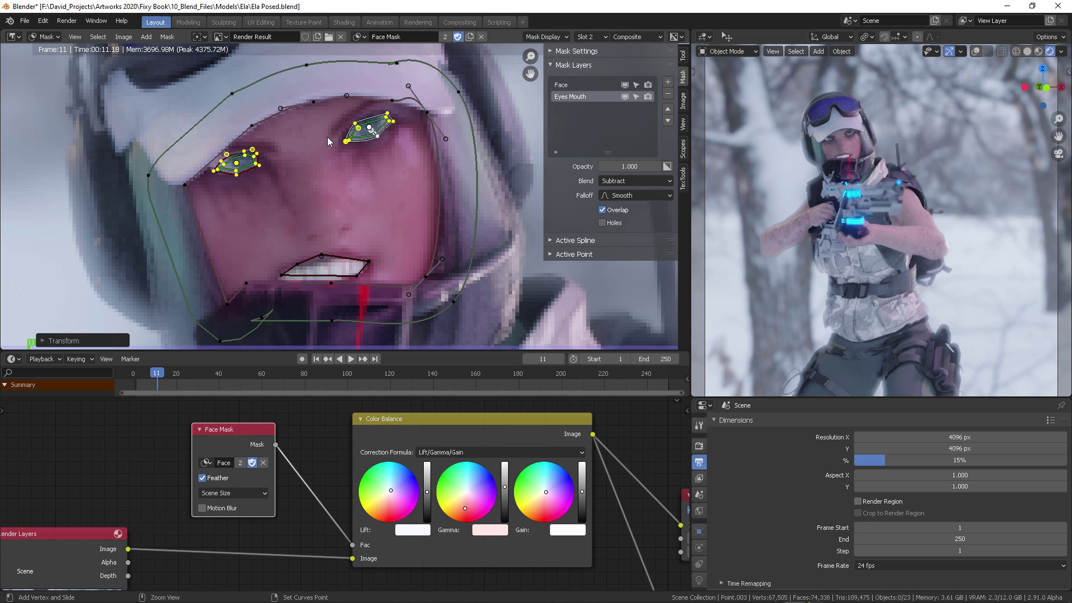
- Show the compositor nodes in the upper area, and switch it back to the Image Editor in Mask mode
key(shift+F3)
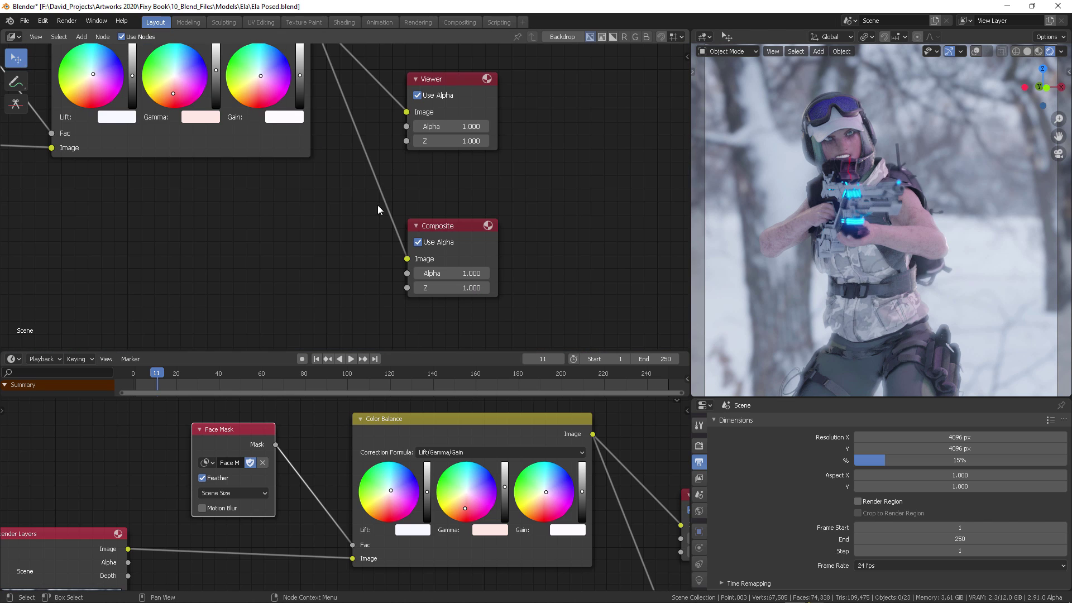
scroll(375, 206, down, 3)
middle_drag(349, 164, 441, 249)
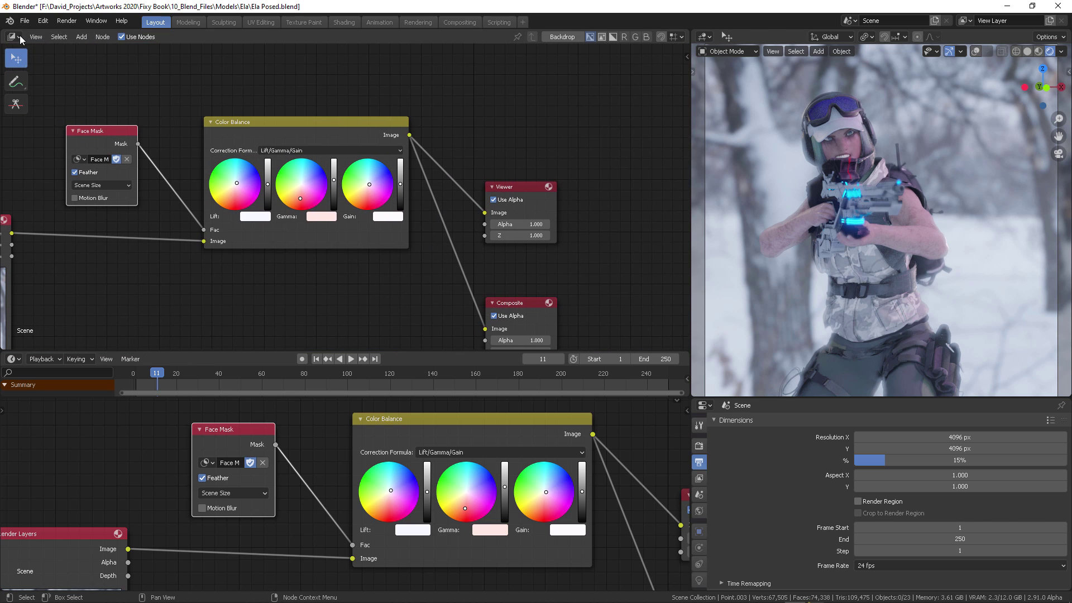
click(20, 38)
click(60, 89)
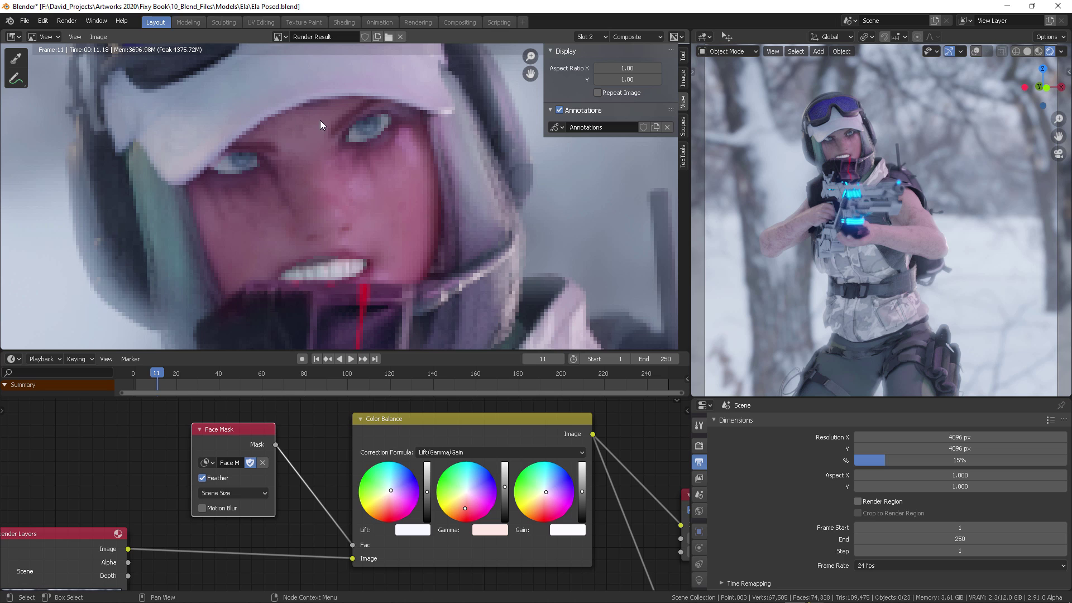
click(47, 37)
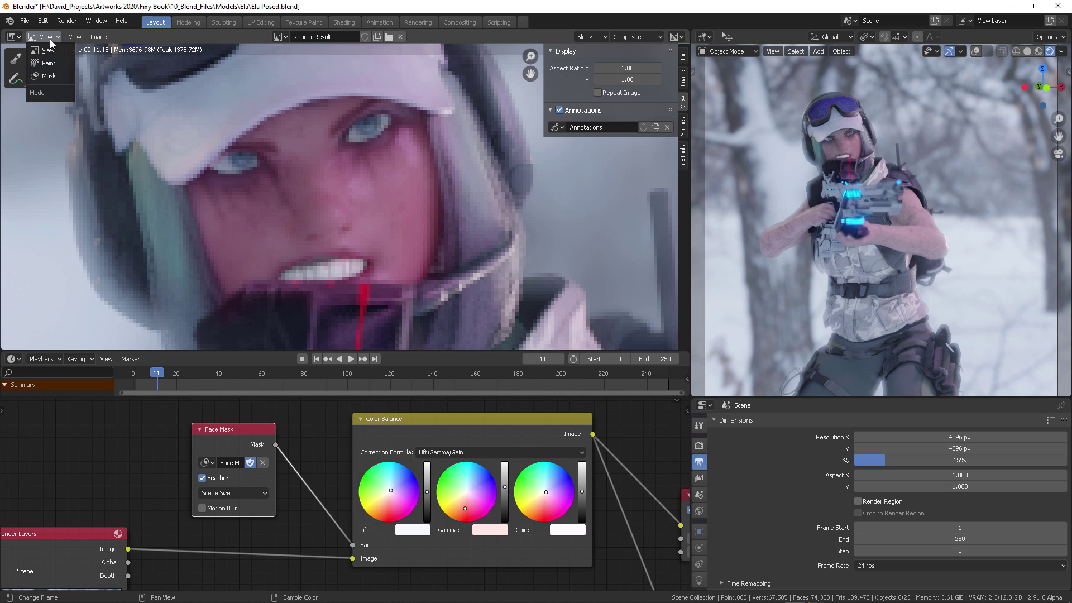
click(49, 76)
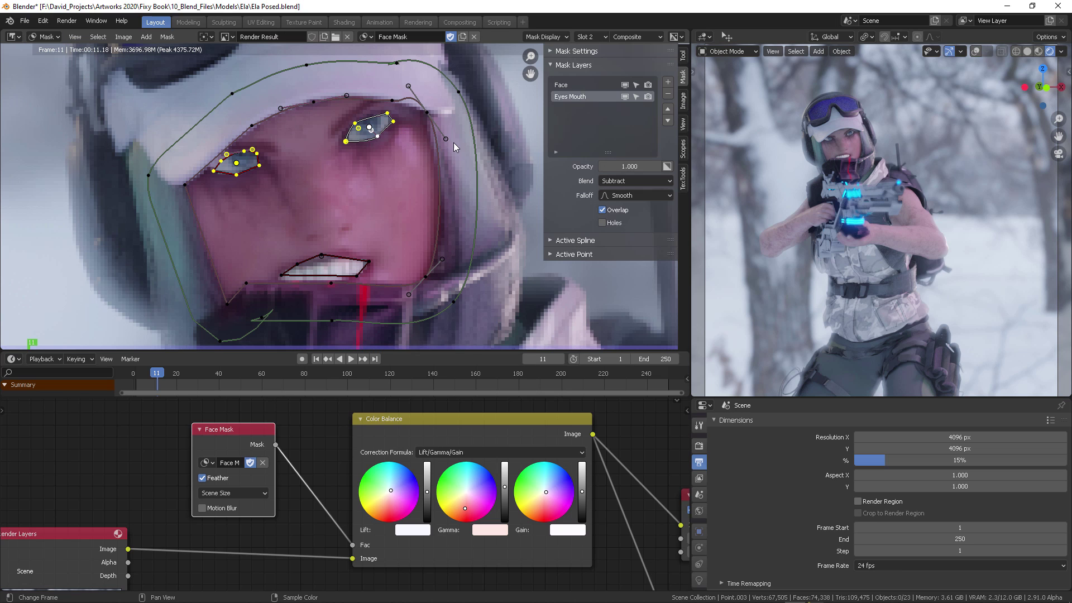
- Select both eye outlines in the Eyes Mouth mask layer and switch their direction
click(377, 143)
click(366, 110)
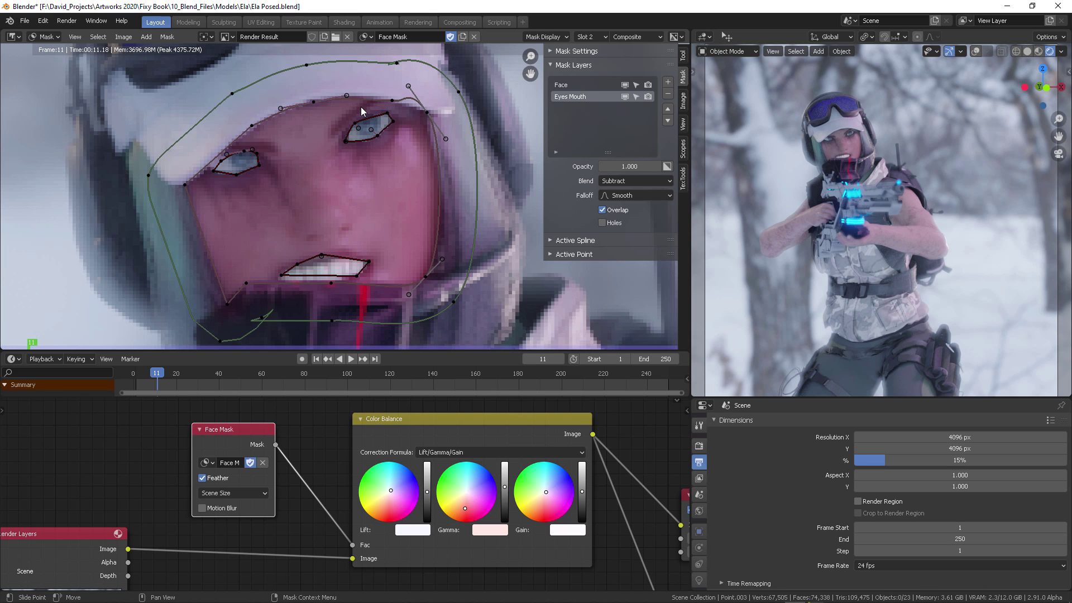
drag(339, 105, 405, 152)
key(b)
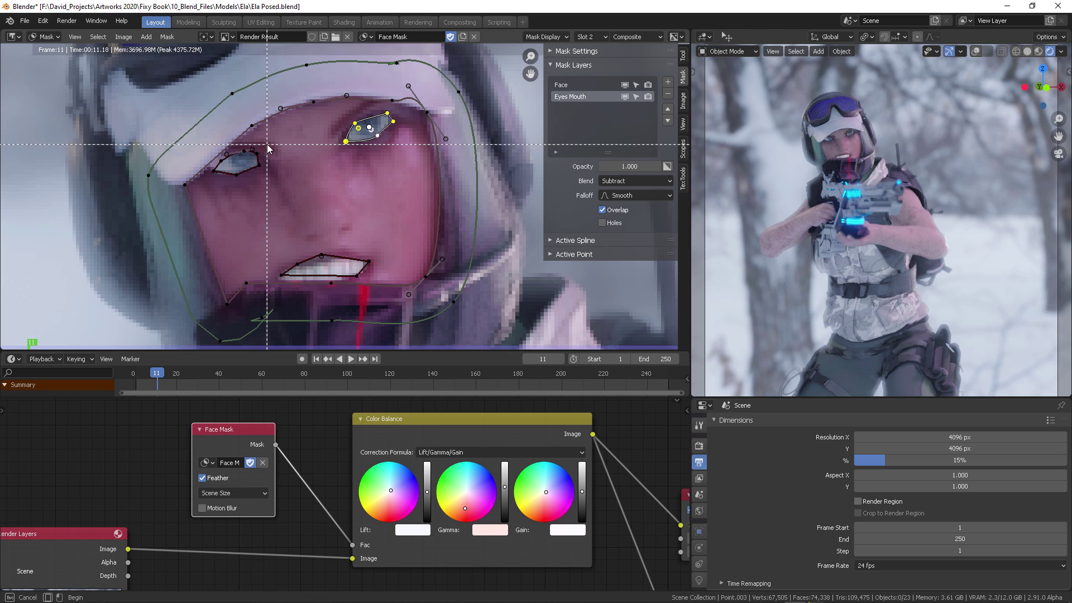
drag(268, 145, 210, 155)
key(b)
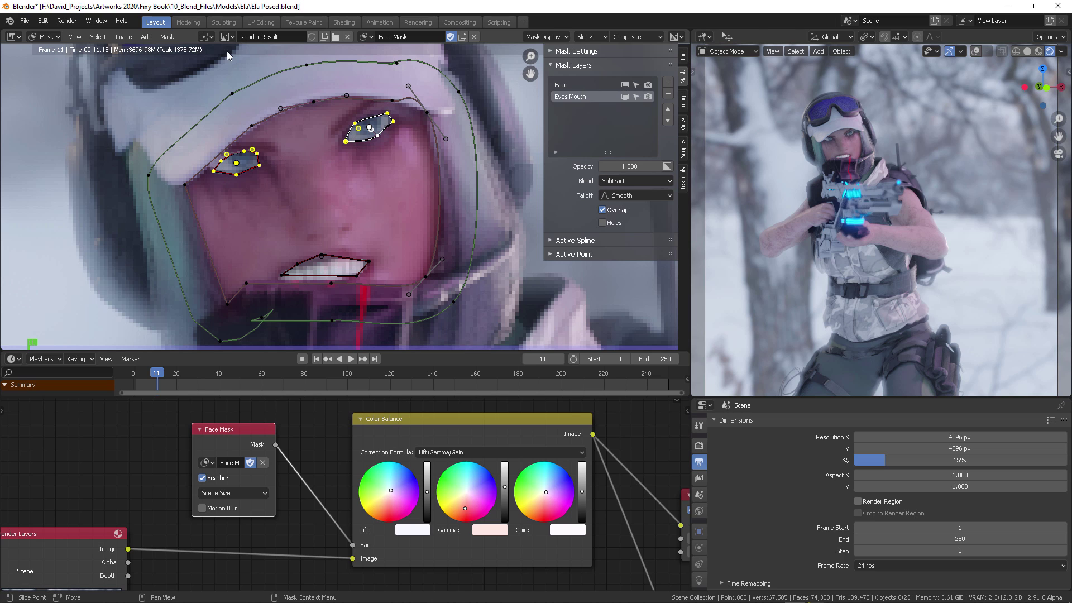
click(168, 37)
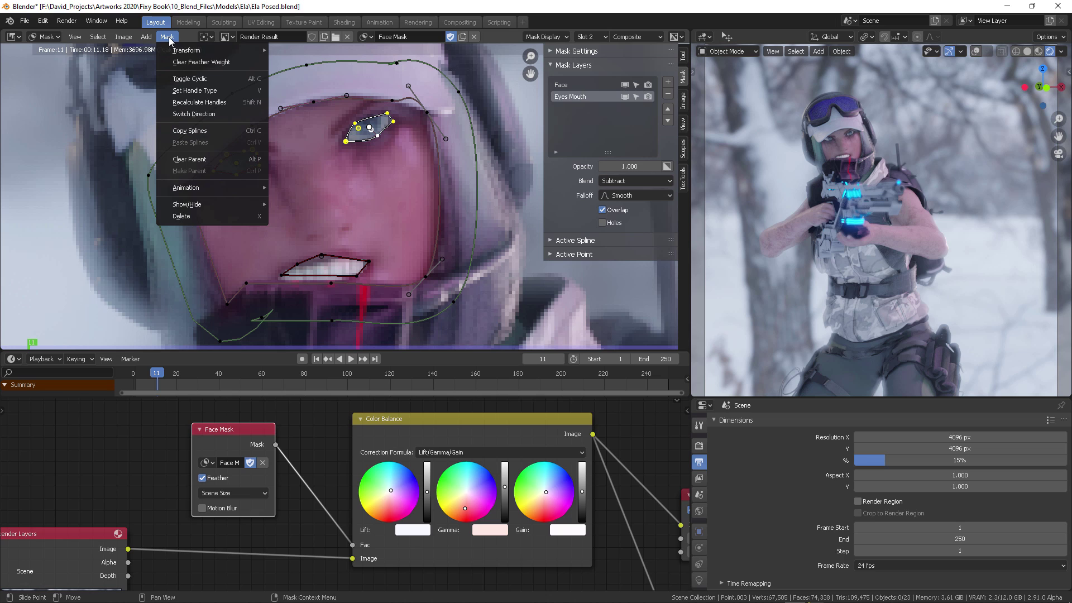
click(226, 115)
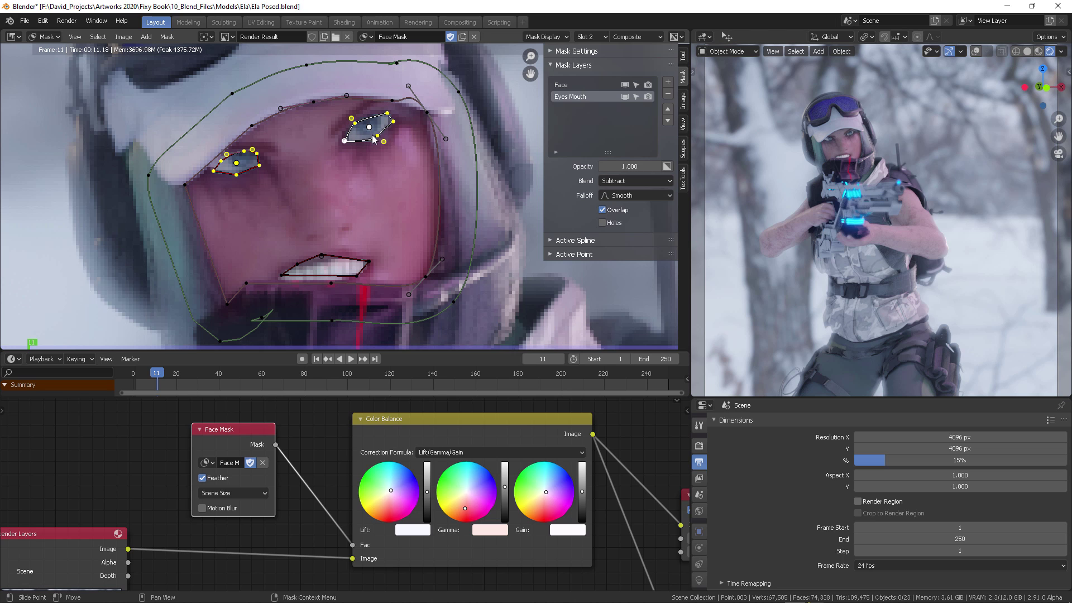
- Feather both eye outlines outward by a factor of about 1.23 and clear the selection
key(s)
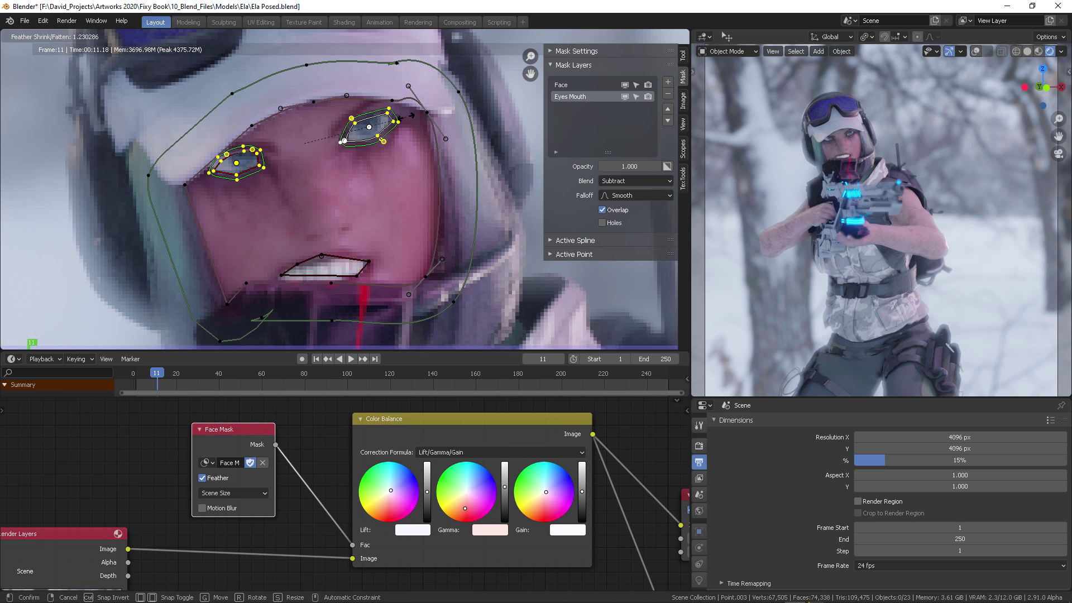
click(415, 123)
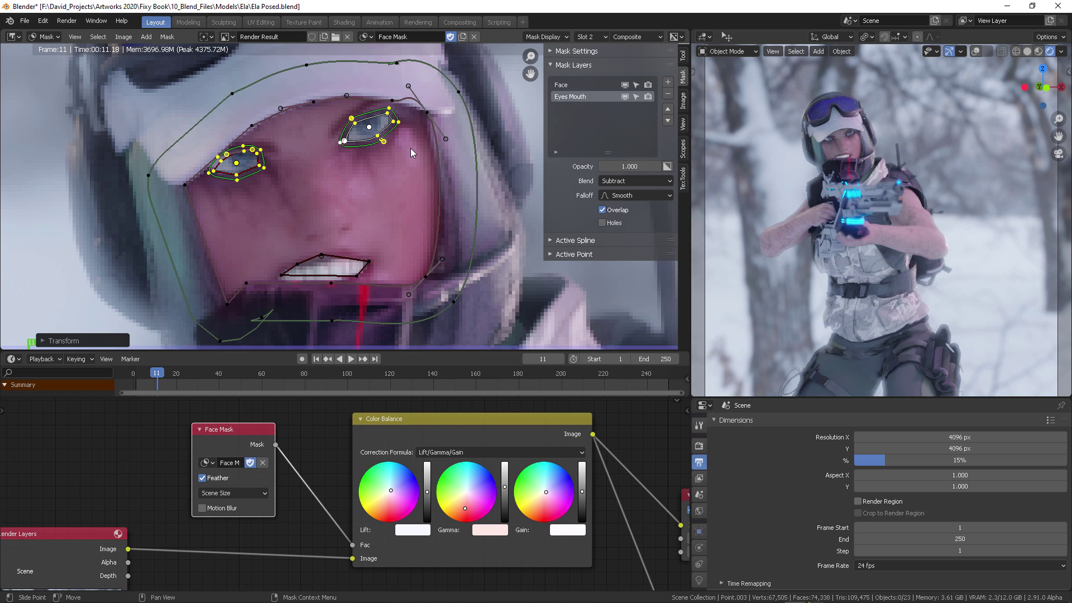
click(398, 153)
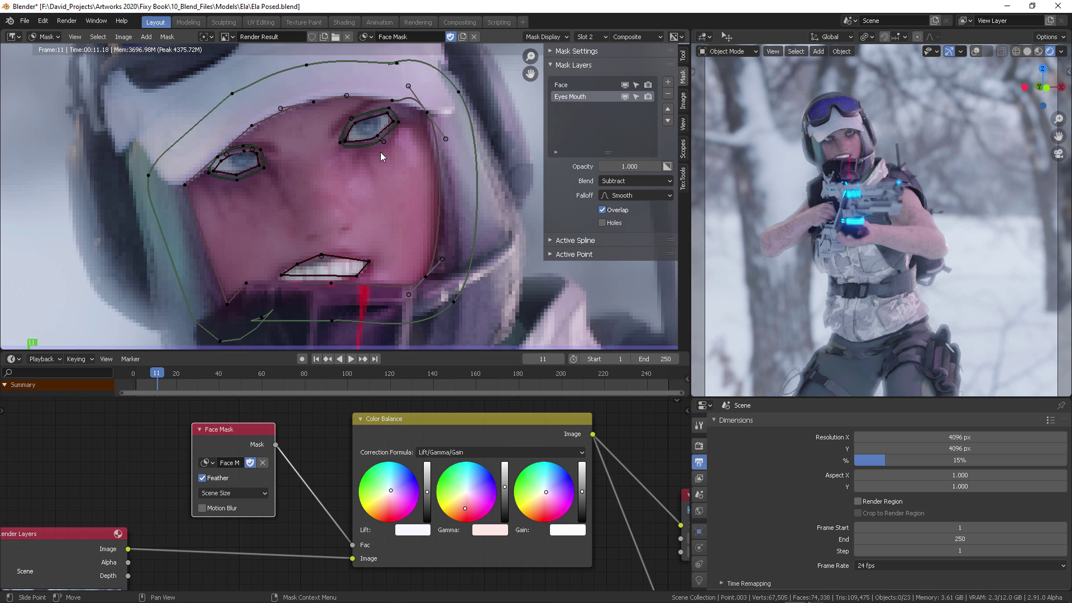
scroll(424, 168, down, 2)
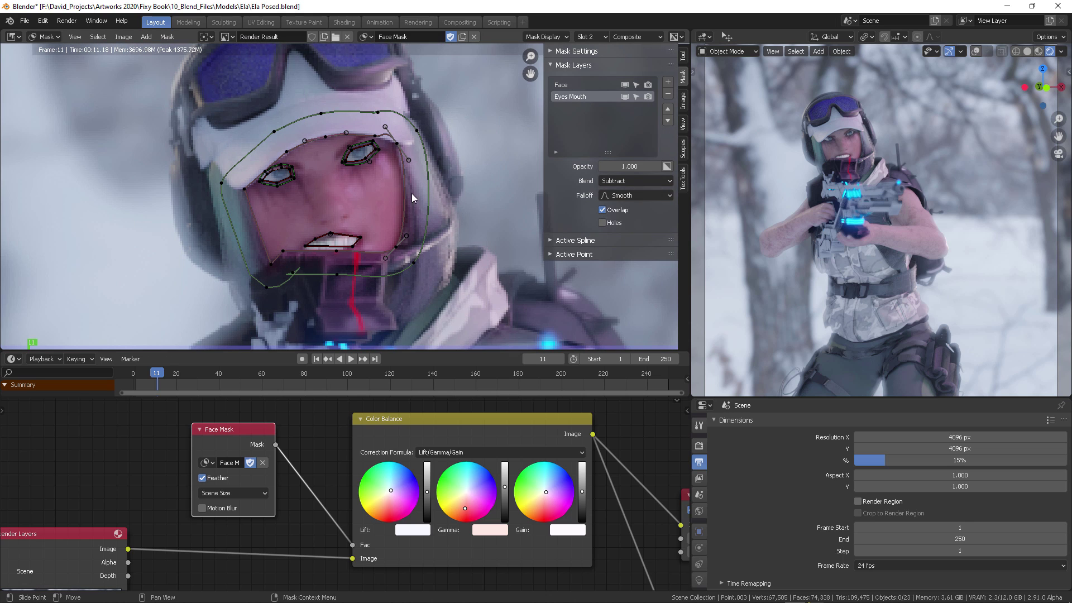
- Nudge part of the mouth outline very slightly toward the lower left
key(l)
key(g)
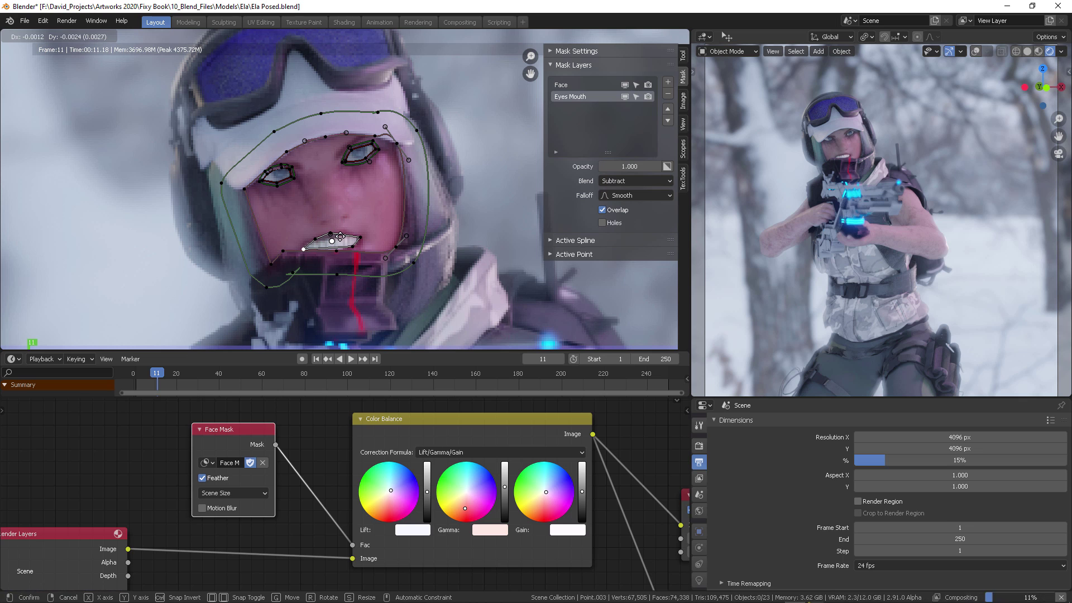
click(339, 237)
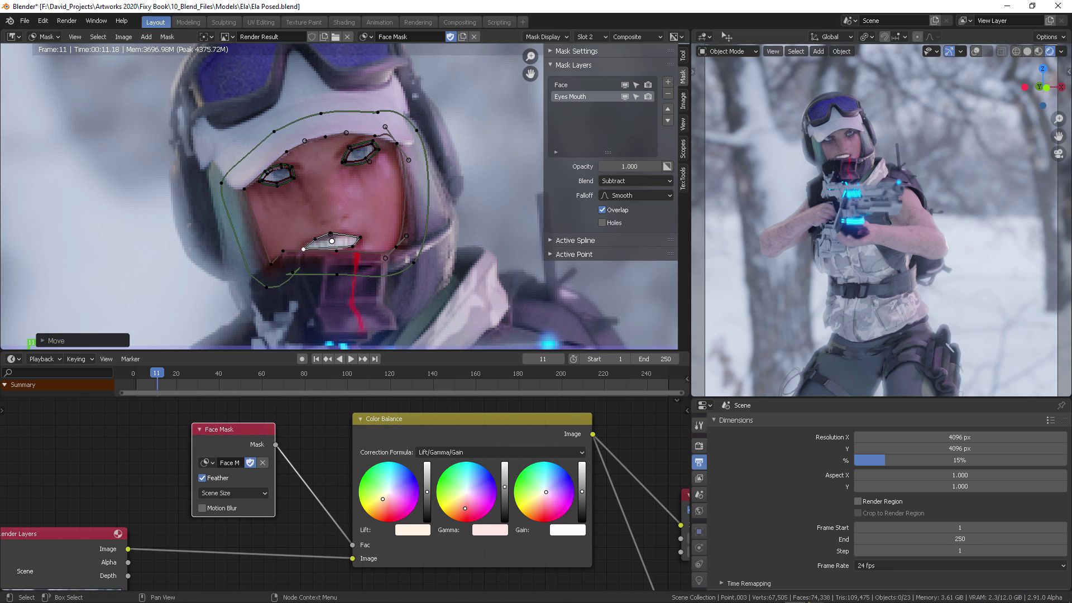
- Shift the Color Balance node's Lift colour slightly toward a warm yellow-orange
drag(390, 497, 384, 498)
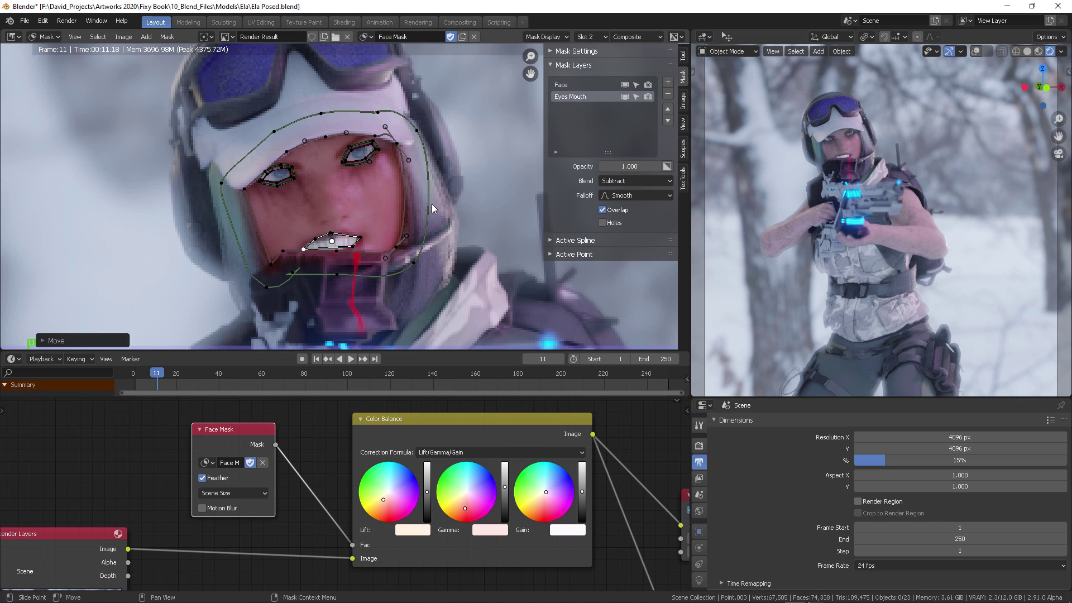
scroll(435, 200, down, 2)
scroll(437, 193, down, 2)
click(418, 182)
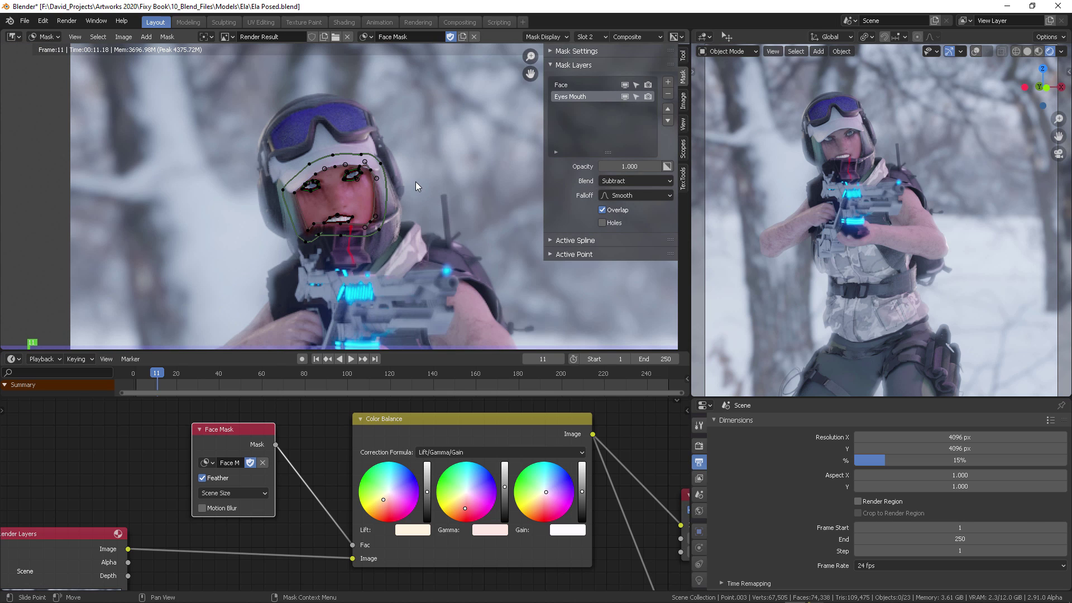
middle_drag(415, 182, 389, 169)
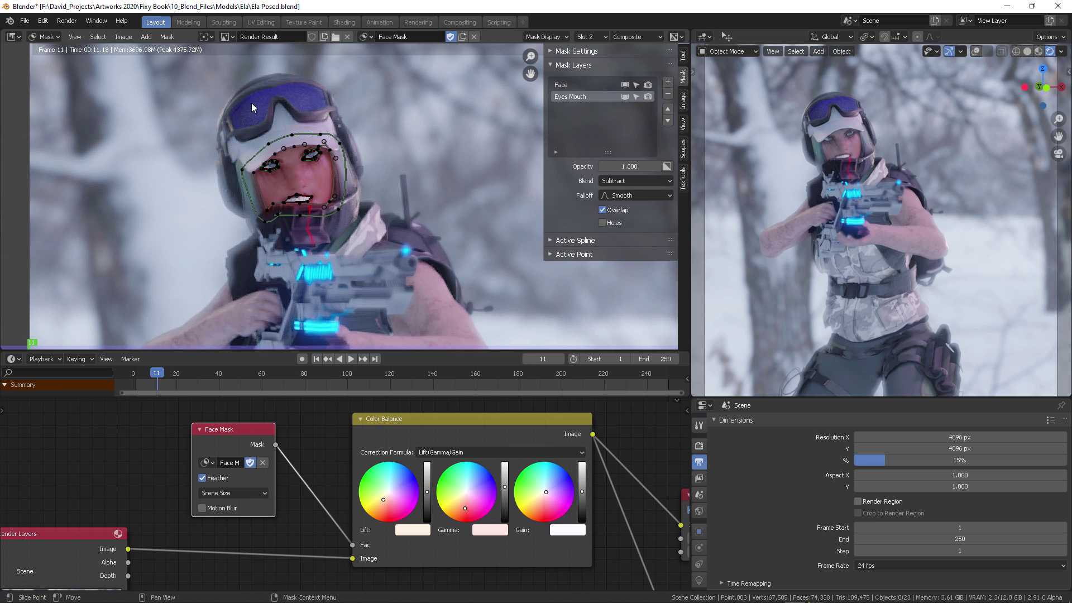
- Show the render in View mode without the mask outlines, and return to Mask mode
click(14, 37)
click(60, 91)
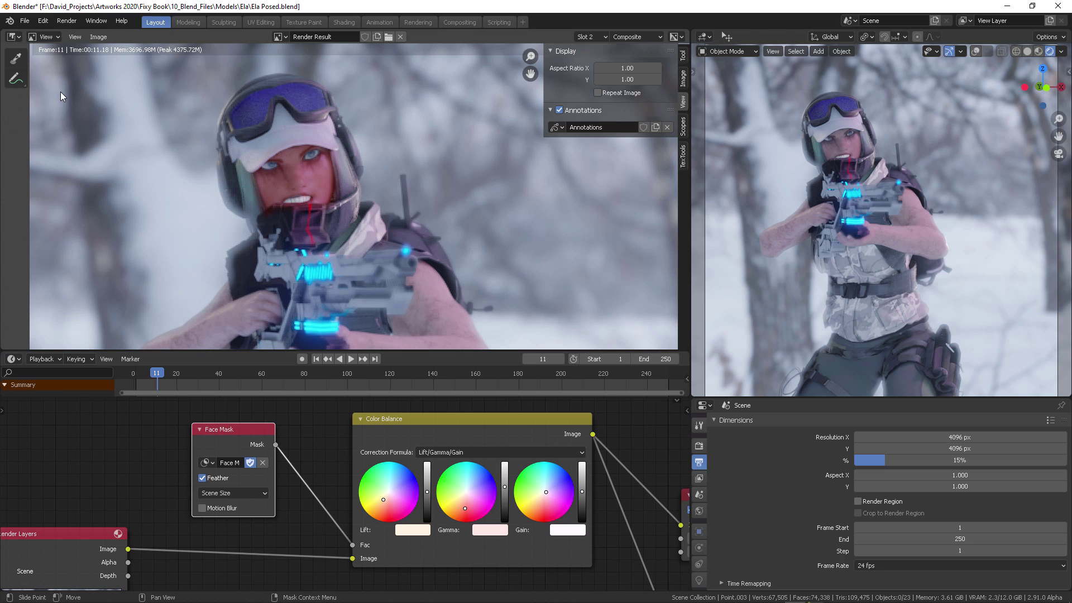
click(54, 38)
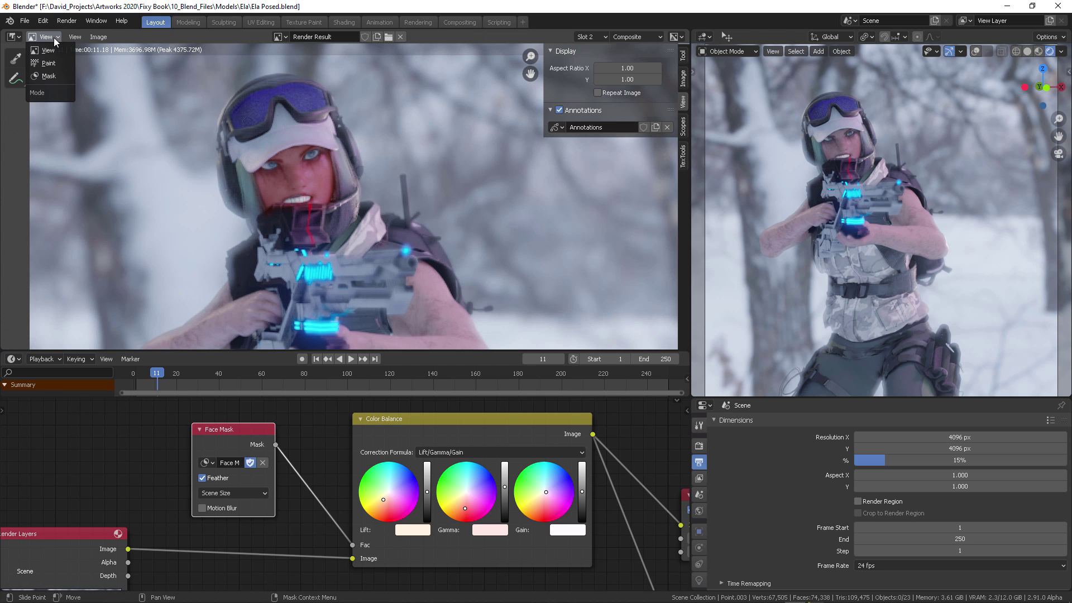
click(50, 72)
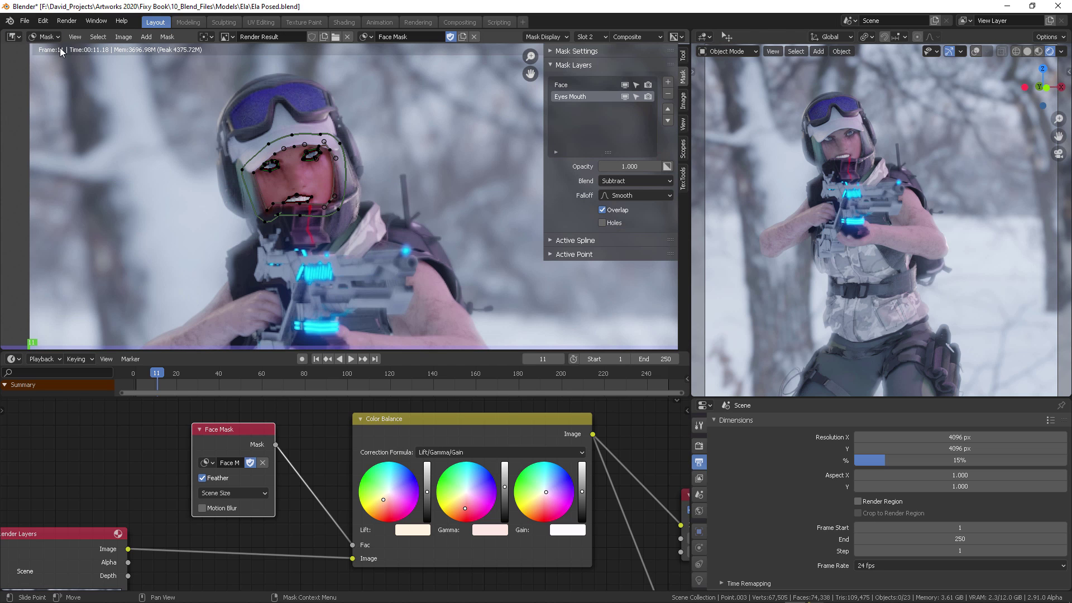
- Look through the available masks and images, keeping Face Mask and Render Result chosen
click(368, 36)
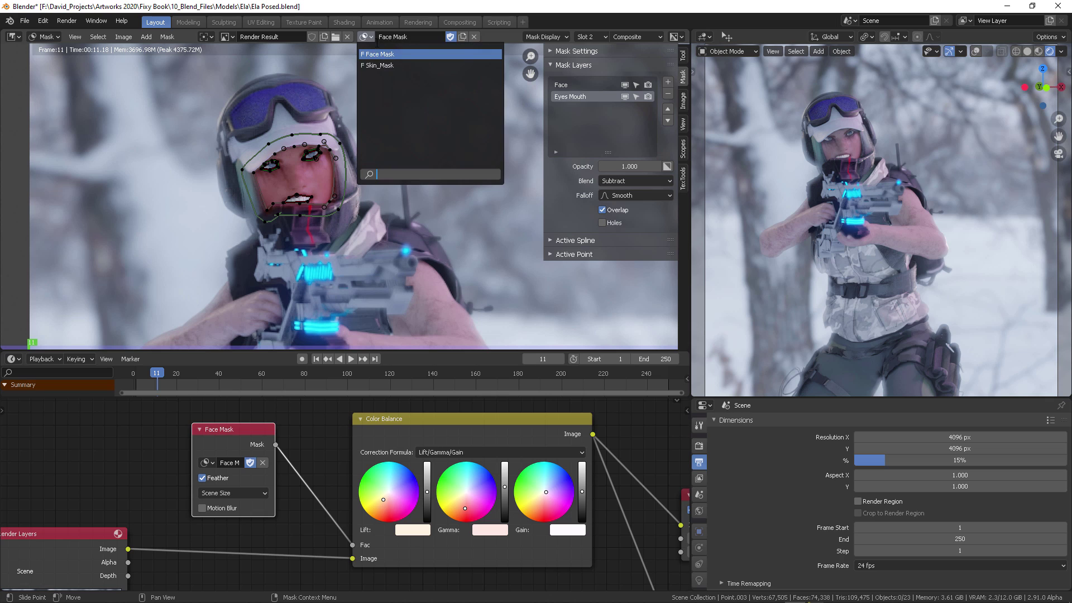
click(407, 55)
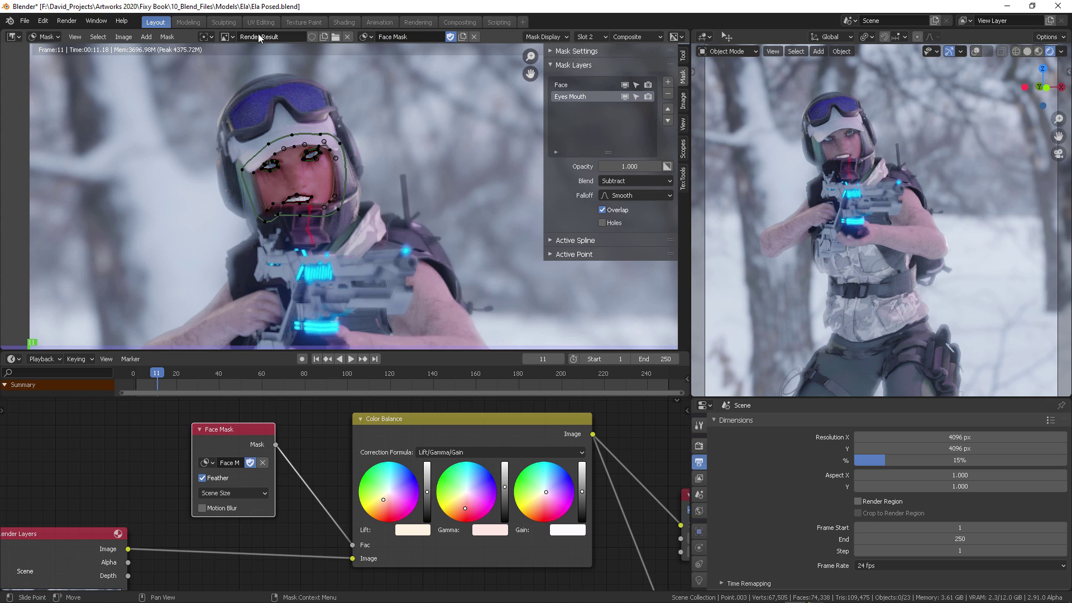
click(226, 36)
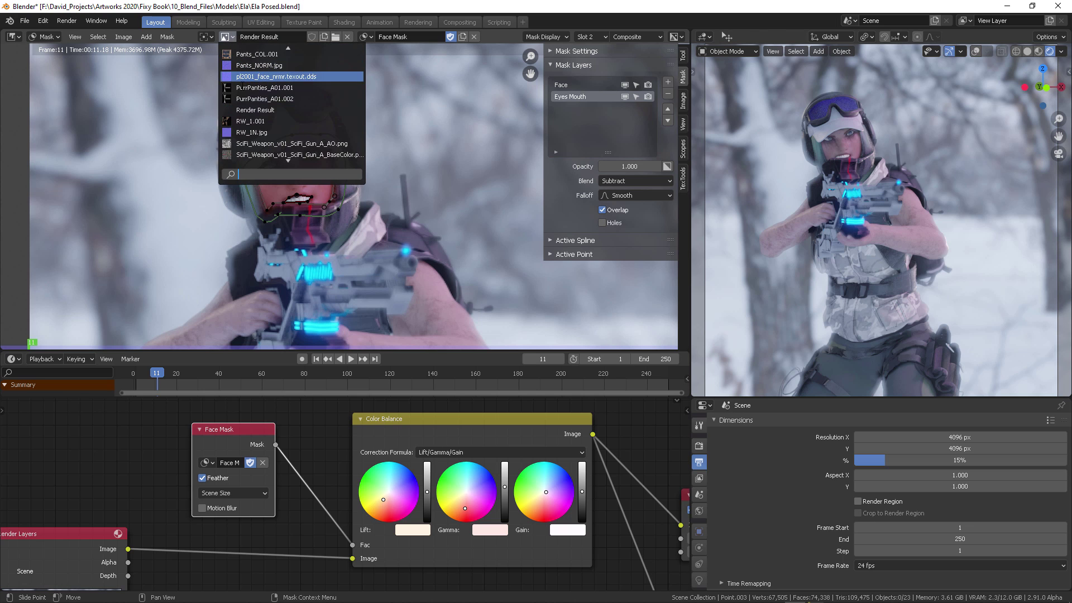
click(267, 110)
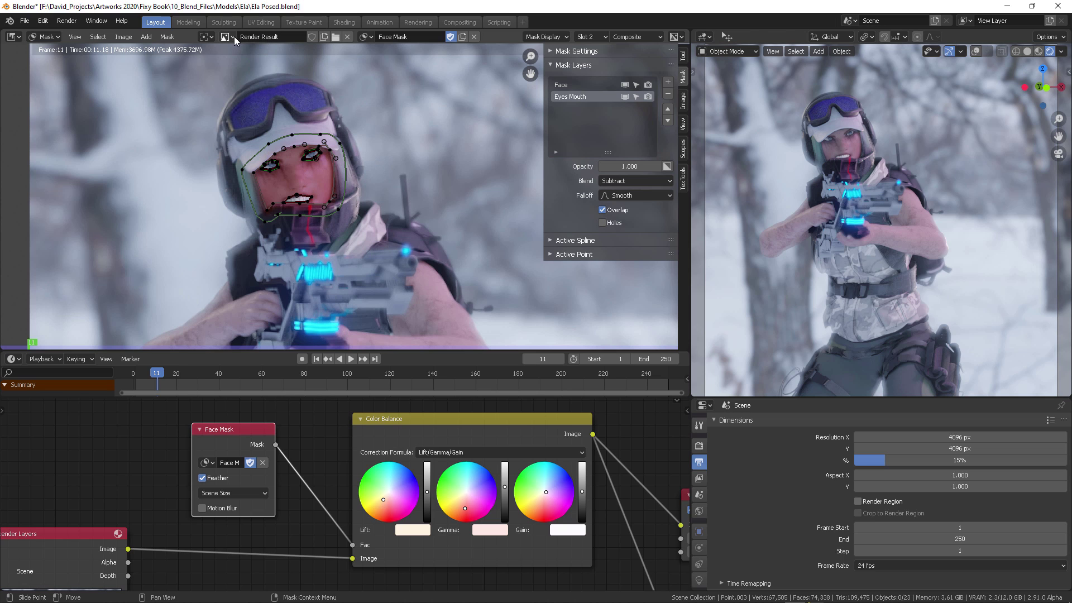
- Turn off Use Alpha on the Viewer node and rearrange the Viewer and Composite nodes
middle_drag(635, 436, 331, 434)
middle_drag(398, 453, 381, 400)
middle_drag(446, 468, 433, 452)
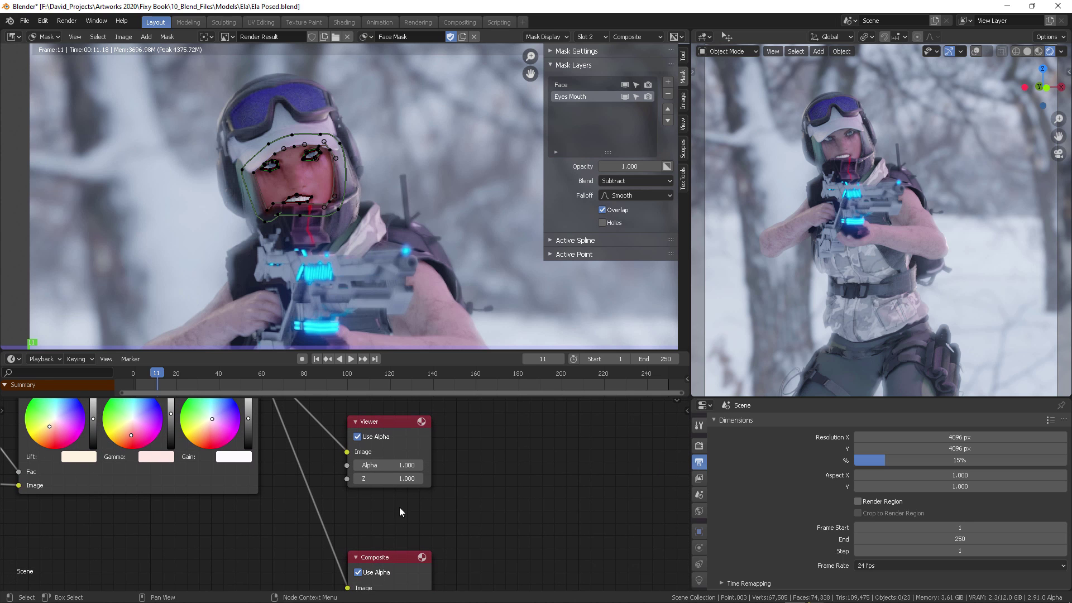
drag(392, 557, 398, 513)
middle_drag(466, 468, 530, 493)
click(422, 463)
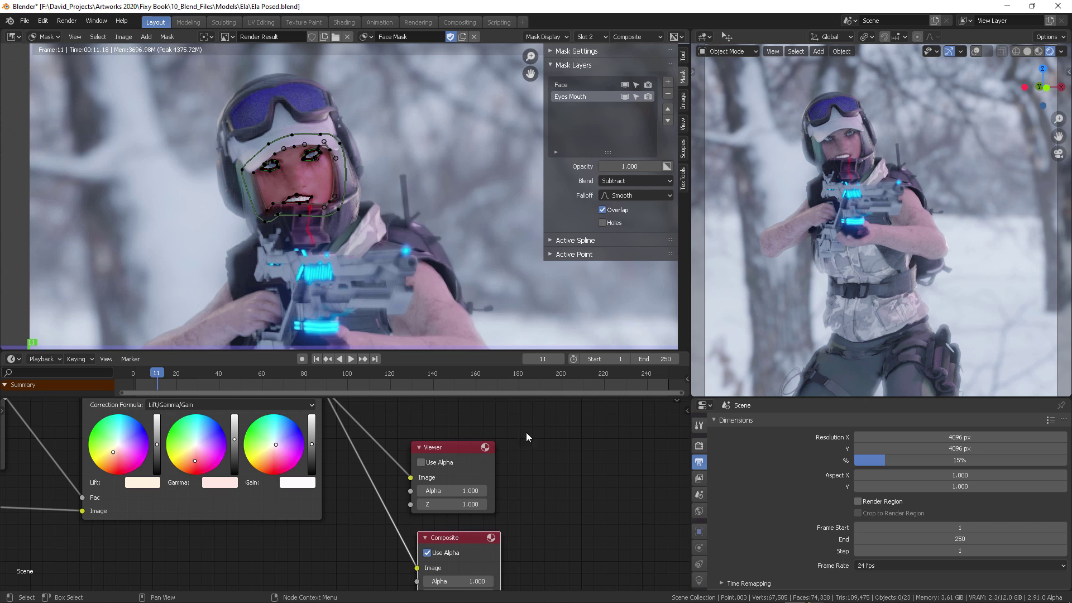
drag(448, 448, 518, 433)
scroll(367, 495, down, 4)
middle_drag(402, 495, 576, 479)
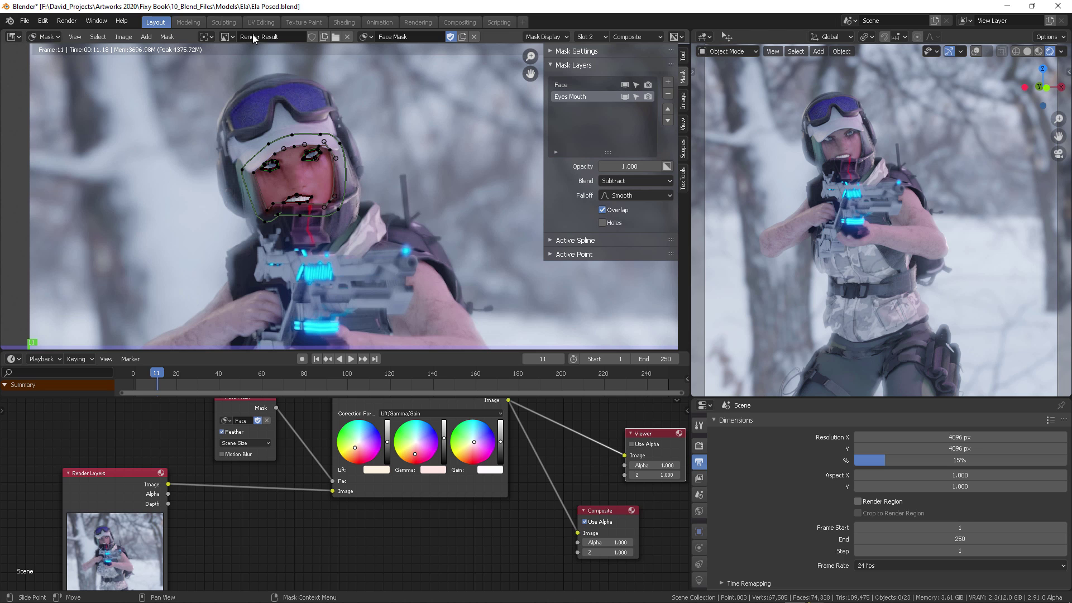
click(228, 37)
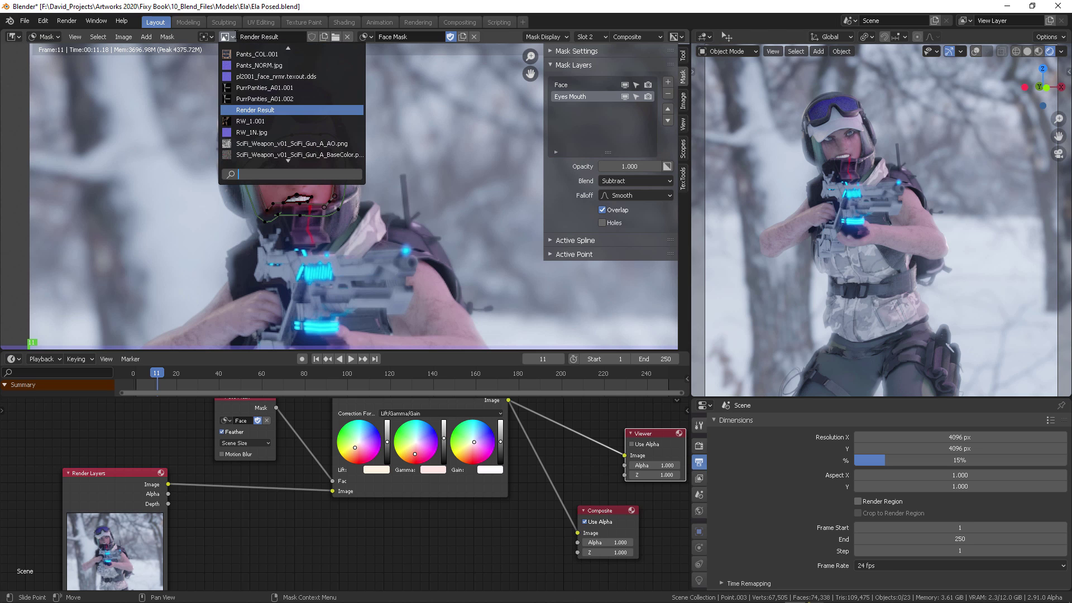
click(288, 110)
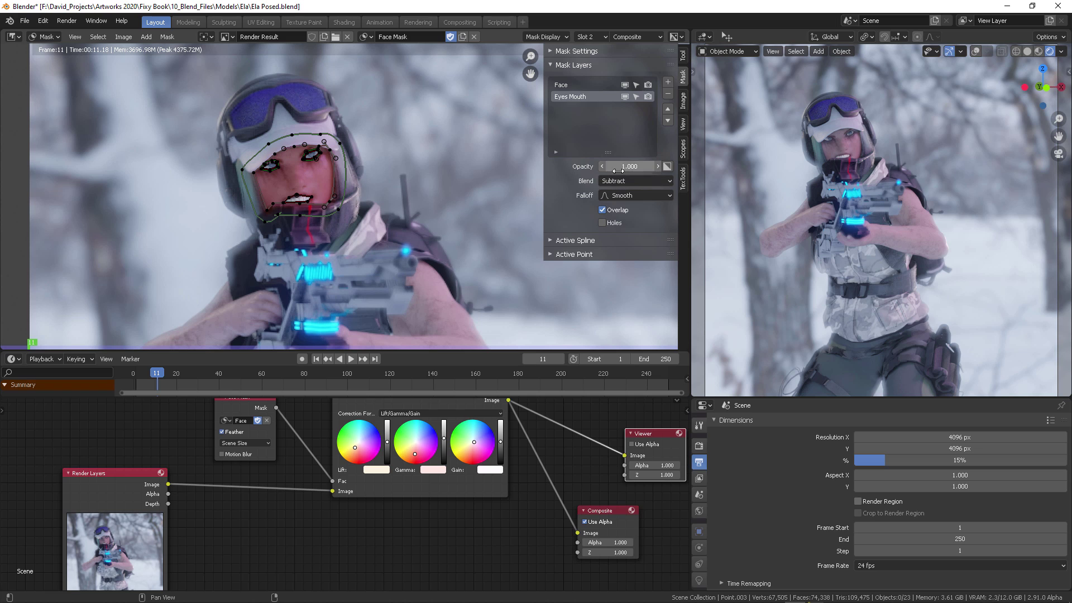
click(634, 182)
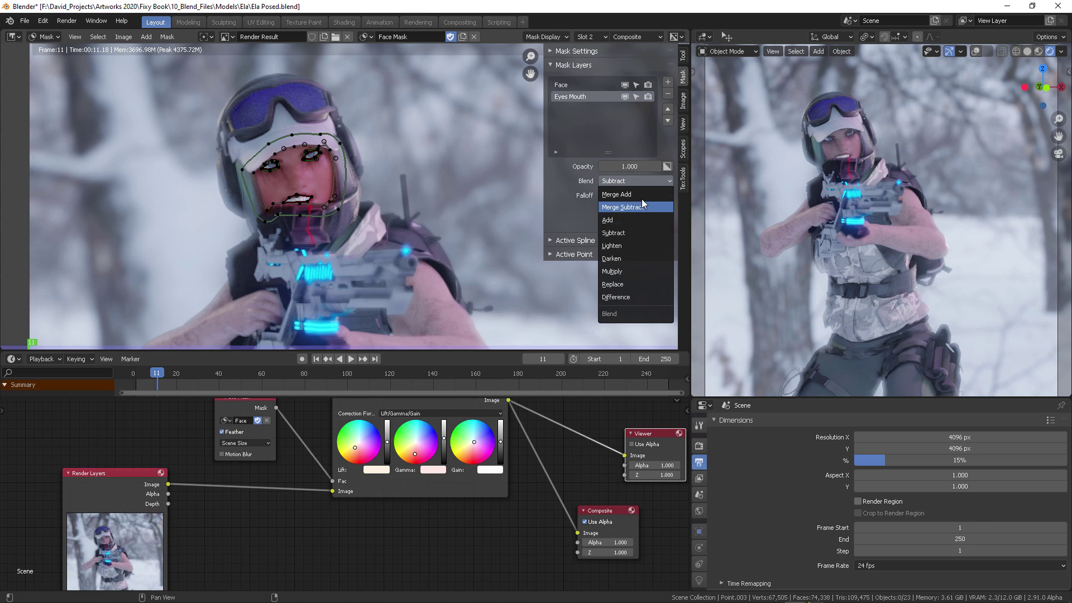
- Set the Eyes Mouth mask layer's opacity to 0.74
click(631, 166)
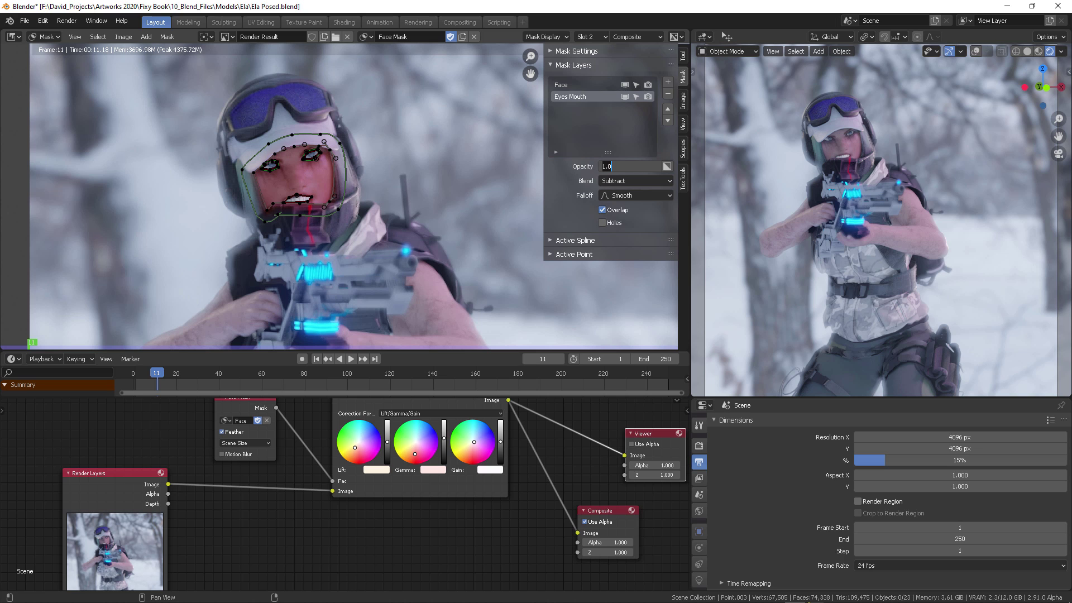
text(0.74)
key(Return)
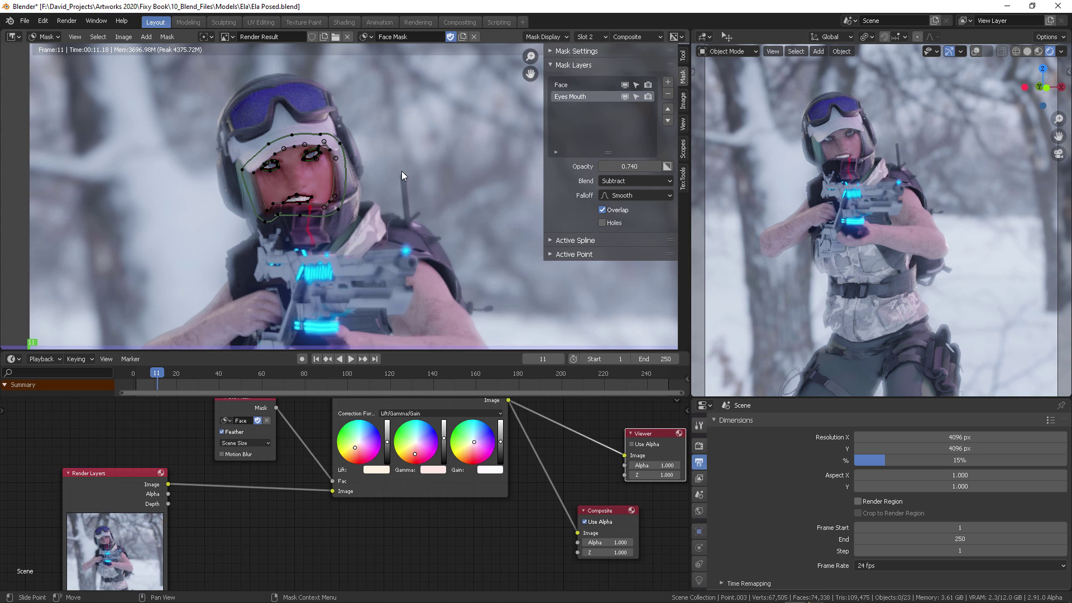
- Set the Face mask layer's opacity to 0.42
scroll(401, 171, up, 3)
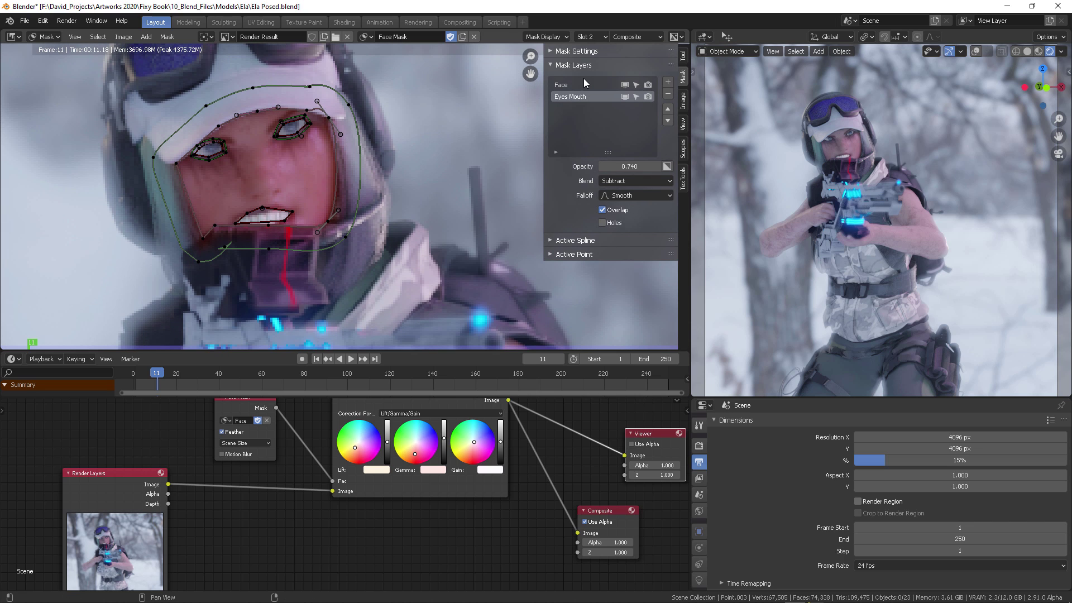
click(572, 84)
click(629, 166)
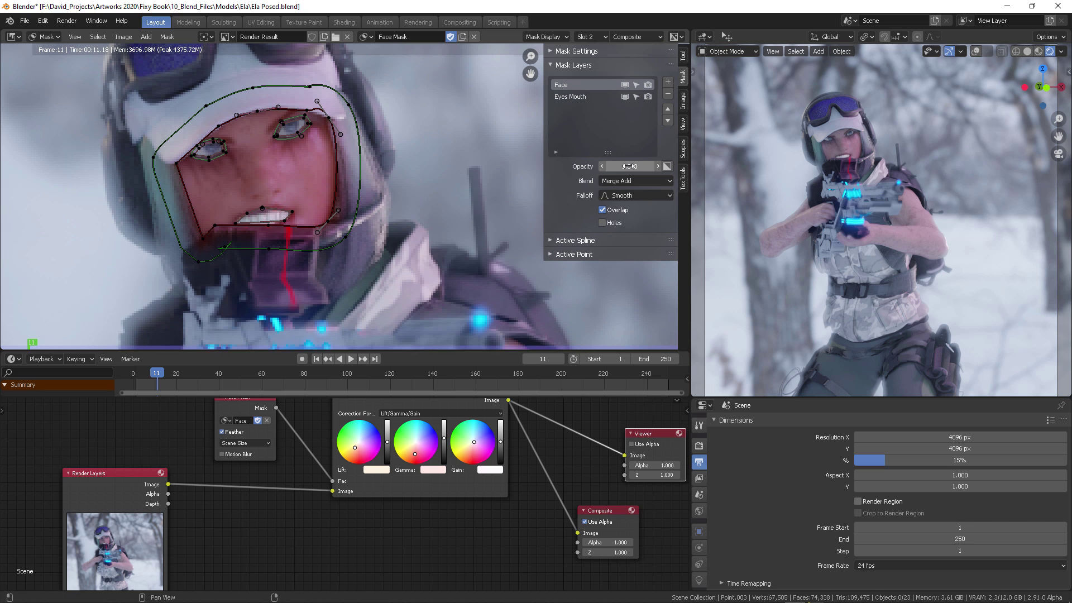
text(0.42)
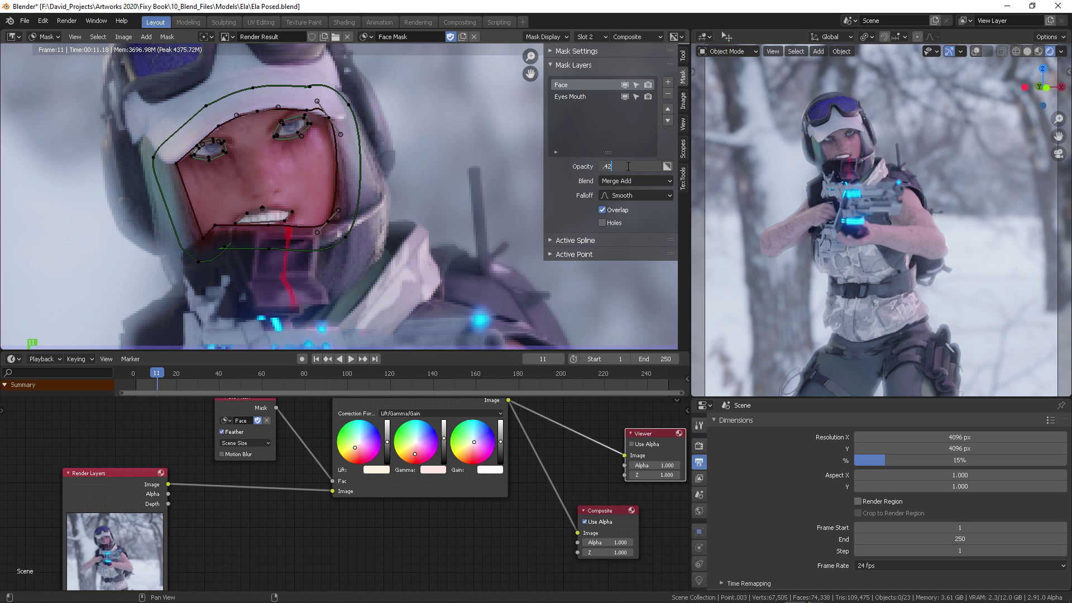
key(Return)
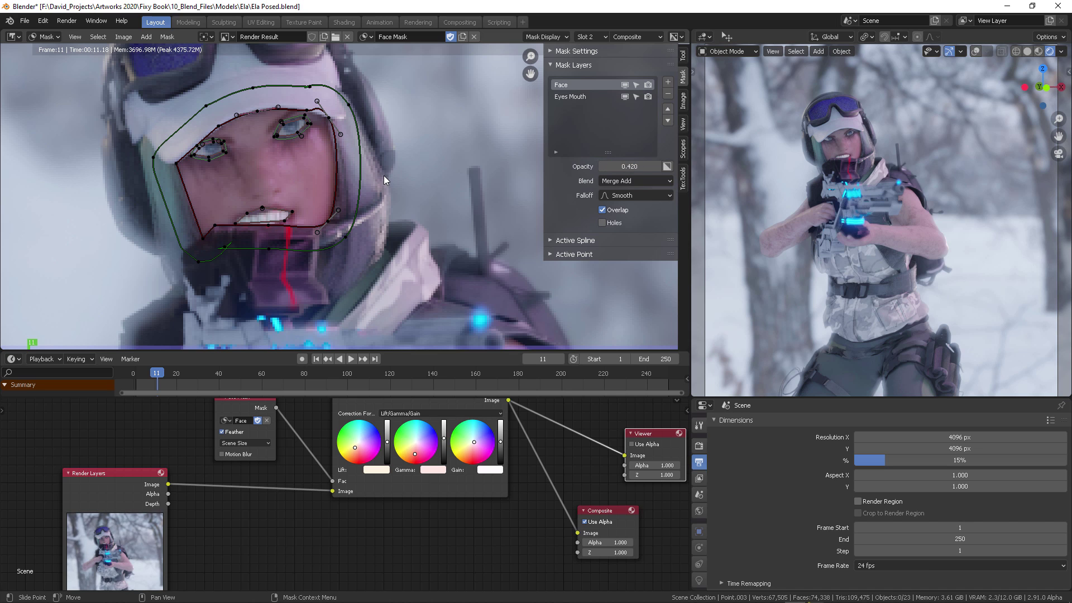
scroll(384, 175, down, 4)
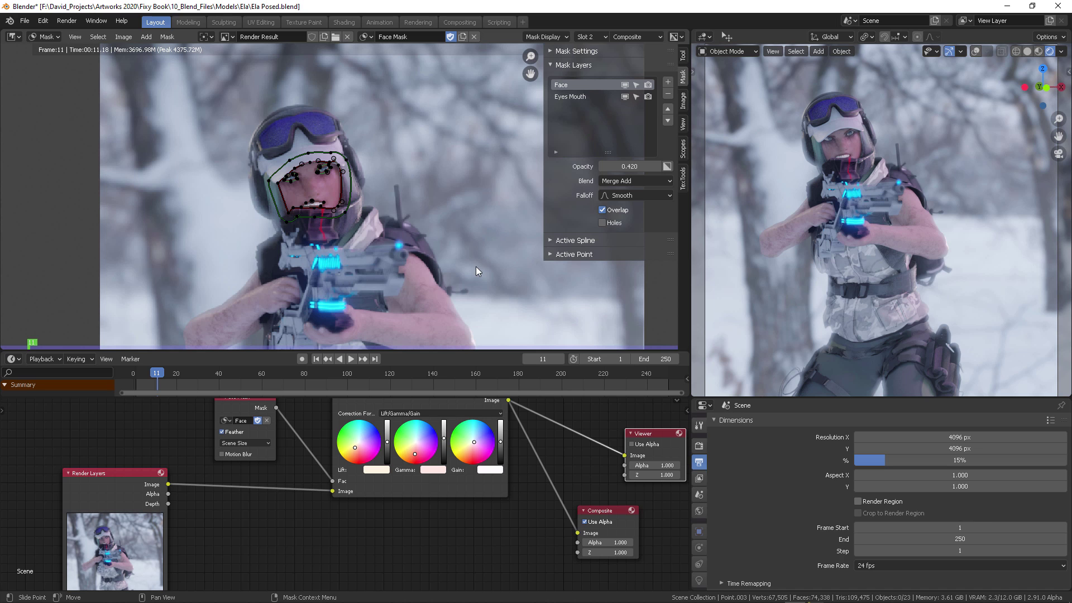
middle_drag(587, 415, 469, 463)
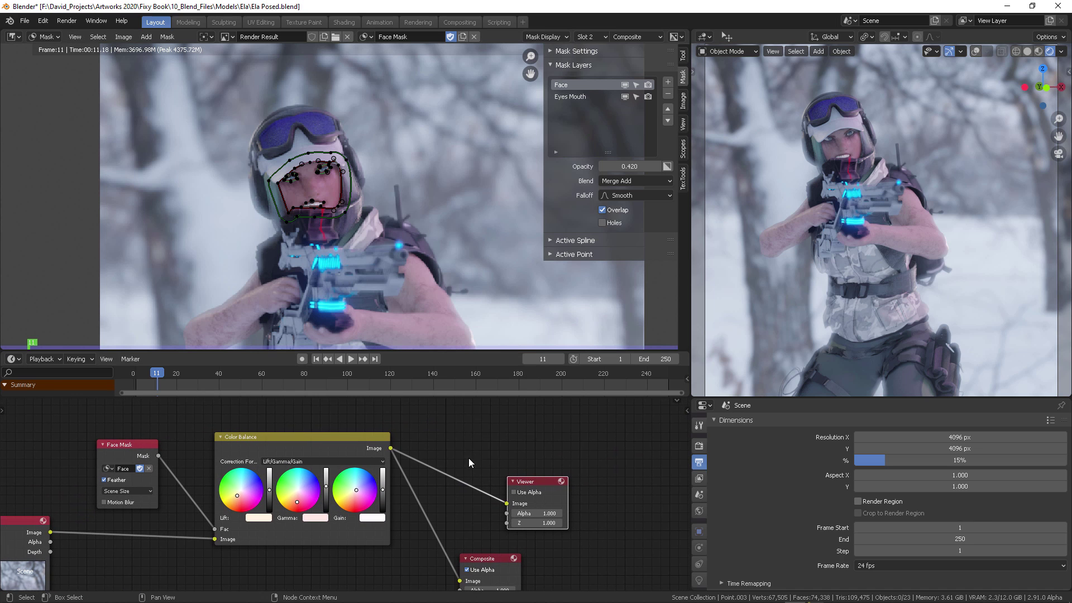
- Hide the mask settings sidebar and switch the image editor from Mask mode to View mode to show the clean render
key(n)
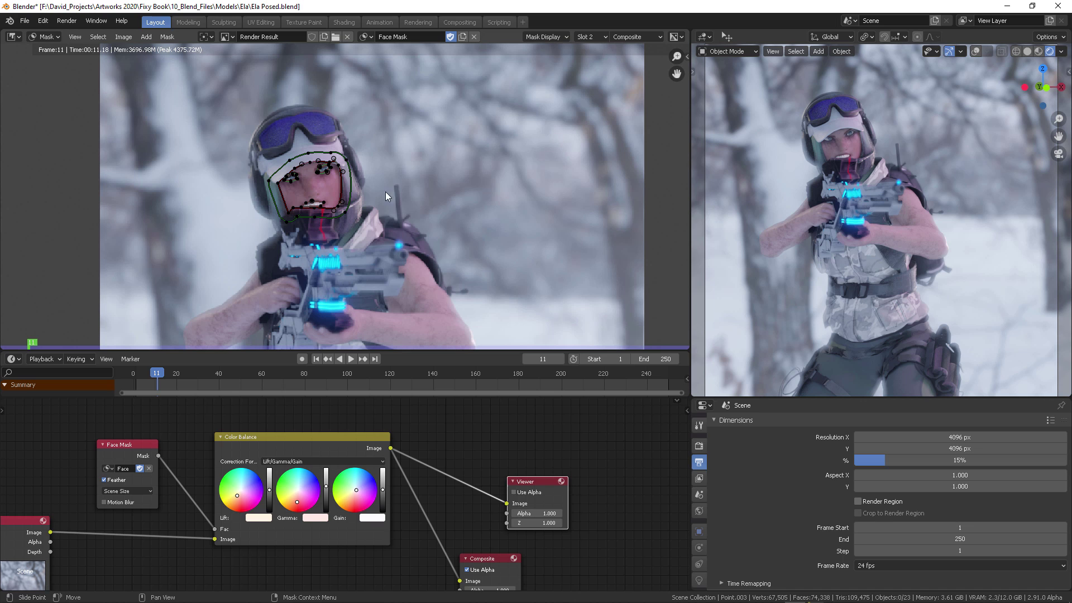
middle_drag(437, 193, 484, 145)
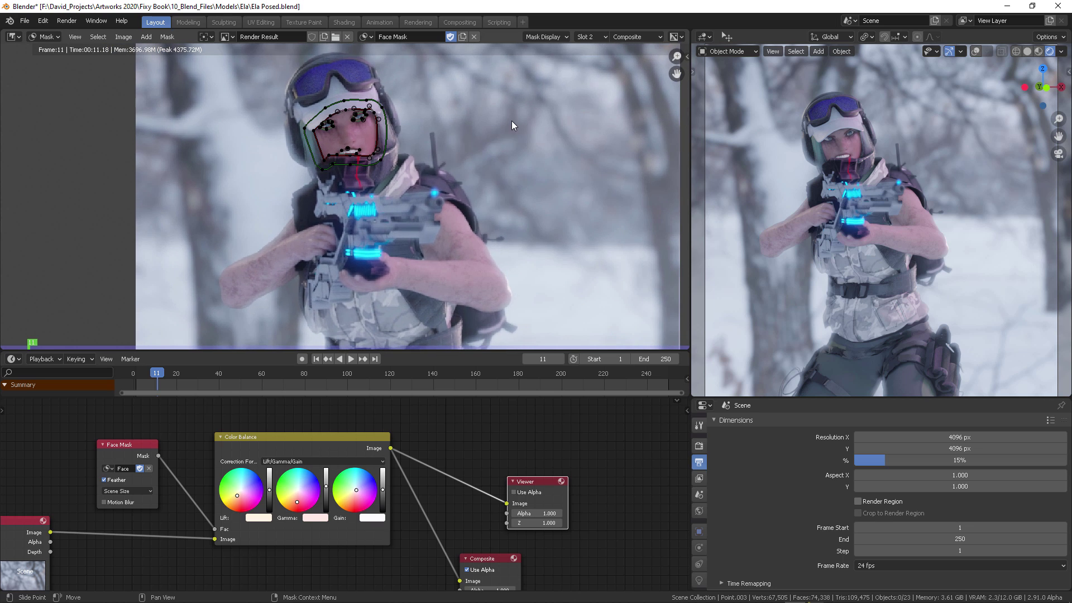
click(16, 40)
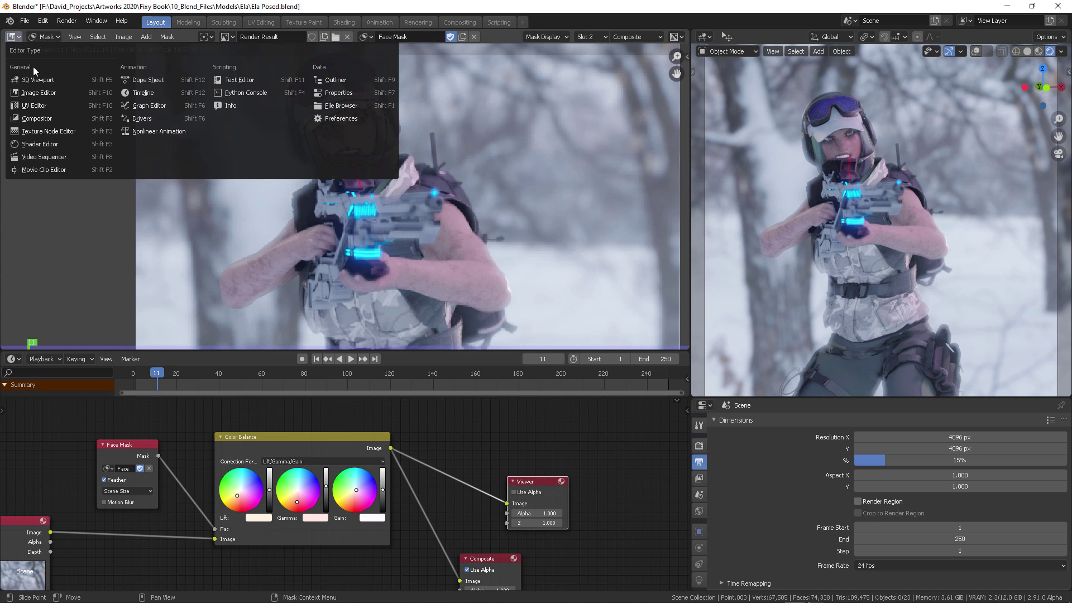
click(45, 93)
click(51, 36)
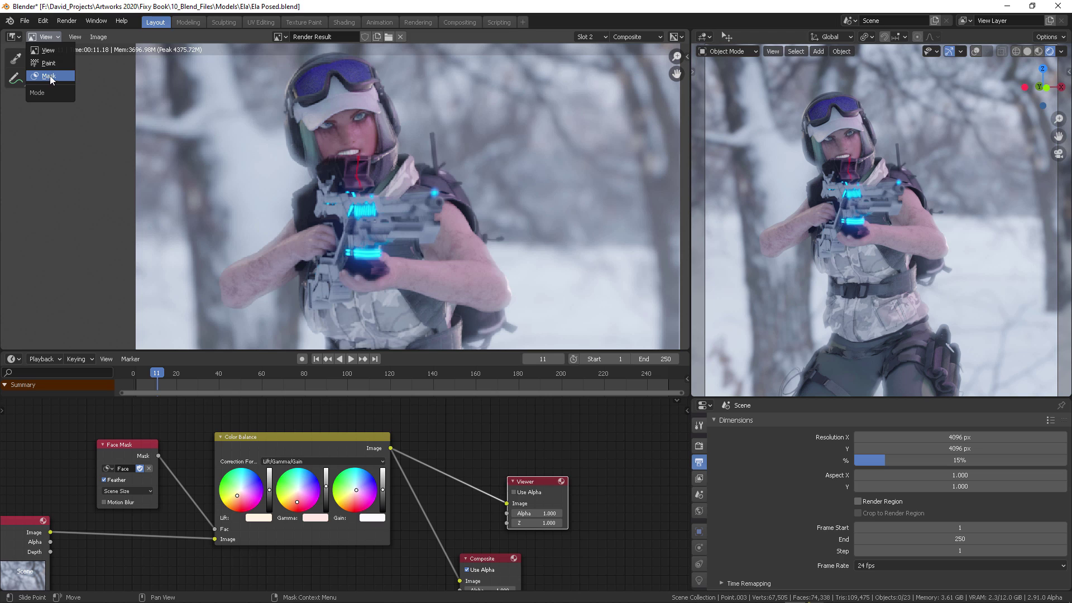
click(47, 50)
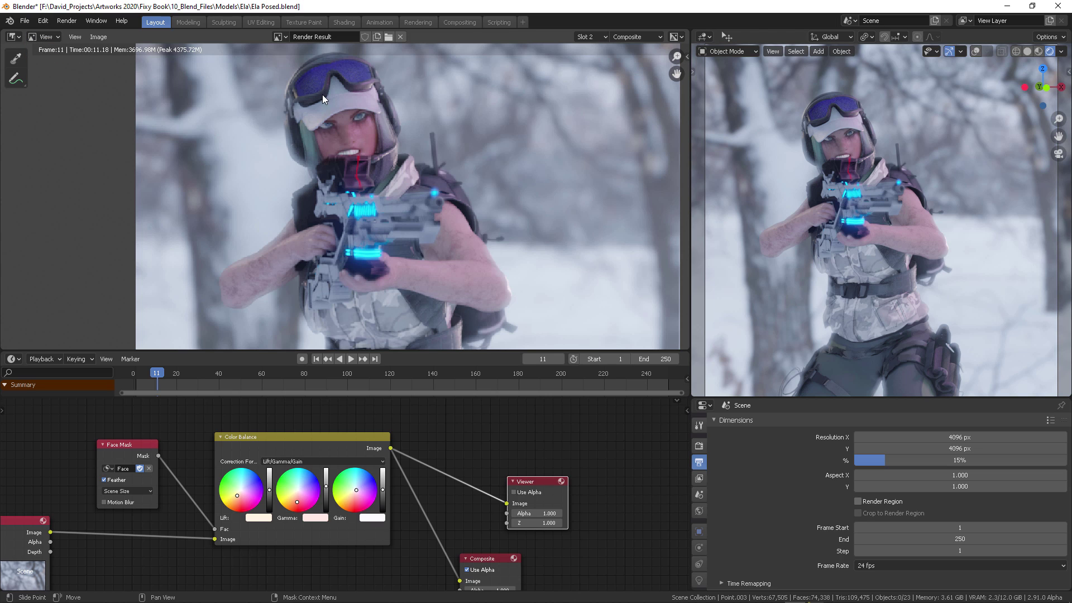
middle_drag(375, 125, 377, 143)
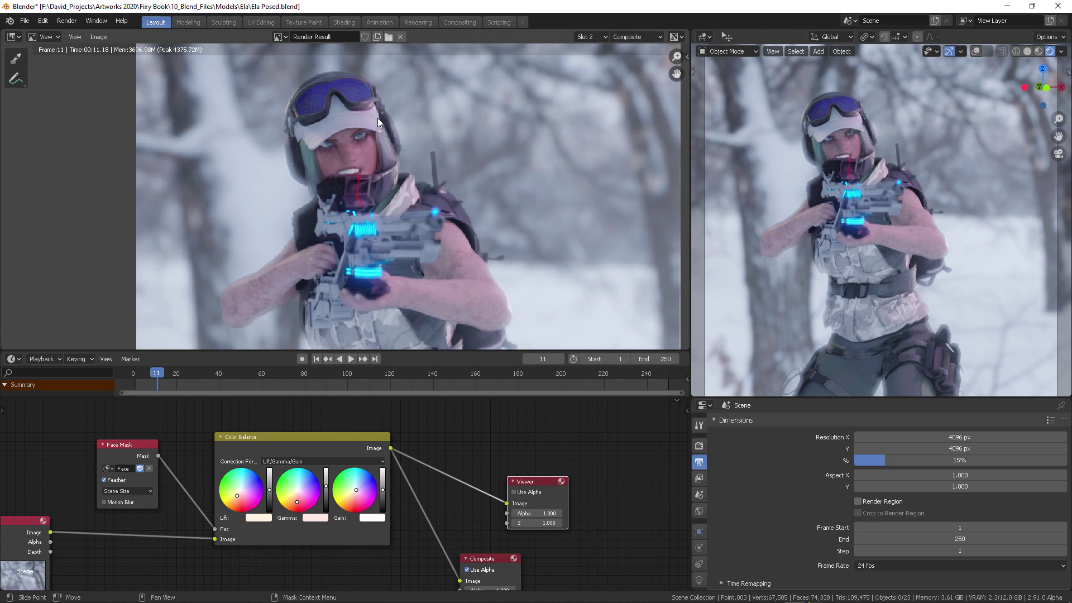
- Arrange the Viewer and Composite nodes one above the other beside the Color Balance output, with Use Alpha enabled on the Composite node
drag(521, 526, 510, 474)
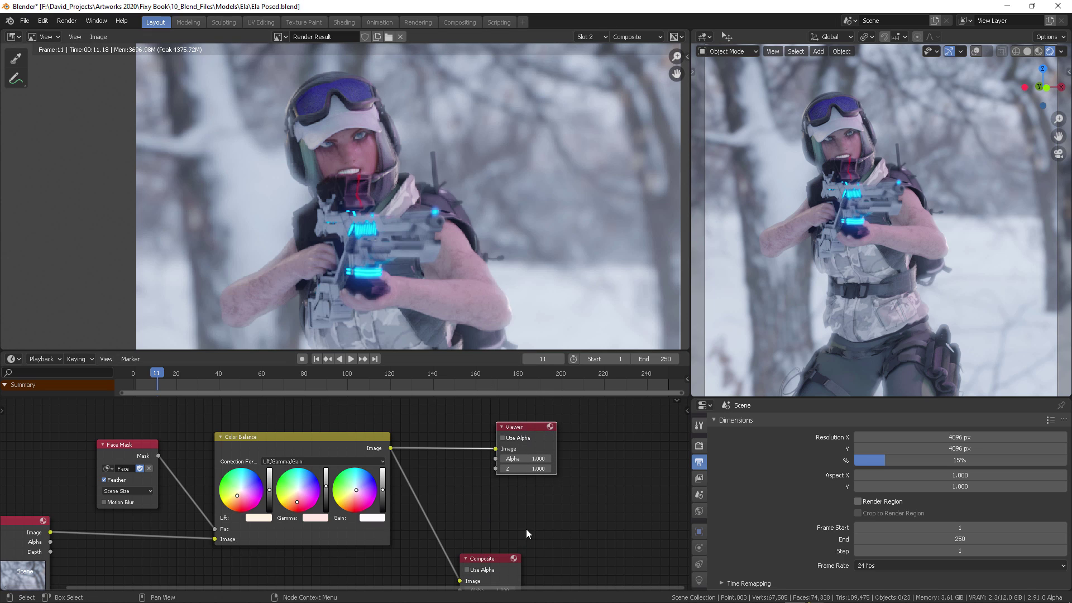
click(480, 570)
drag(488, 559, 534, 513)
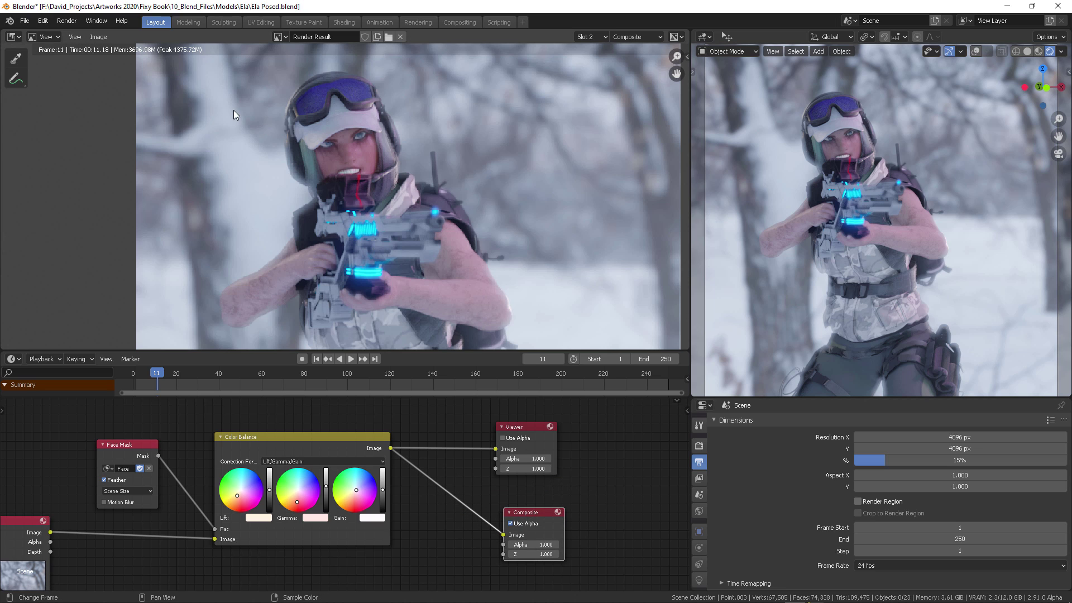
click(53, 38)
click(98, 36)
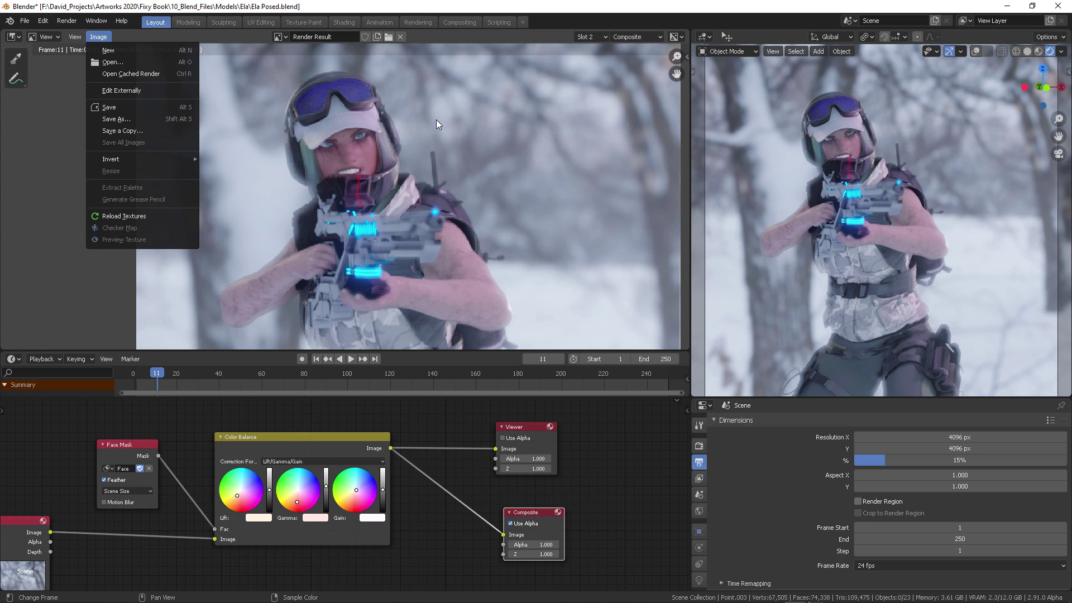
click(470, 133)
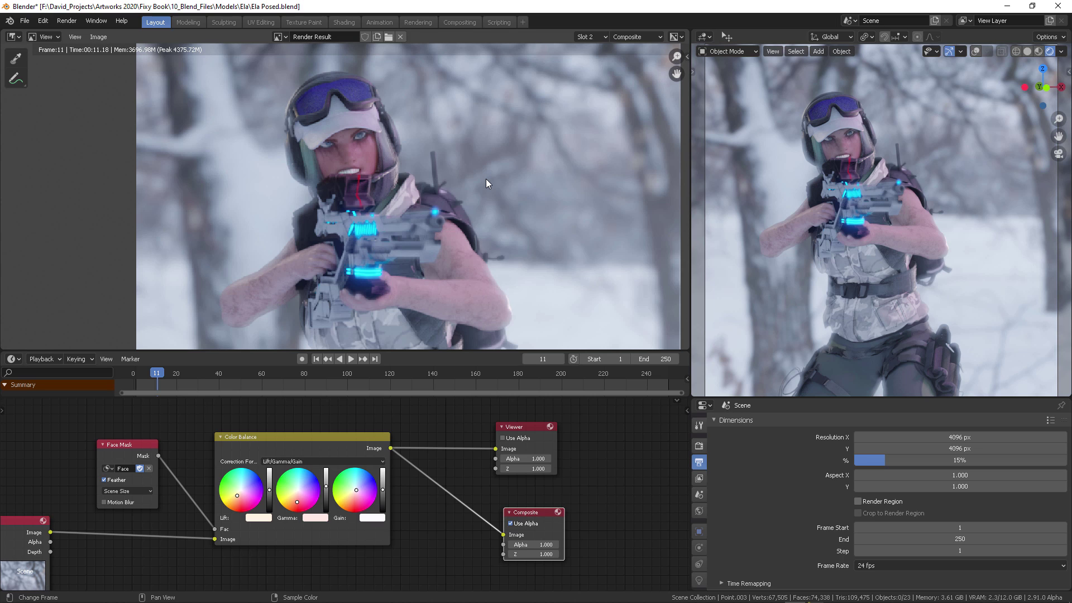
middle_drag(50, 480, 111, 464)
click(75, 20)
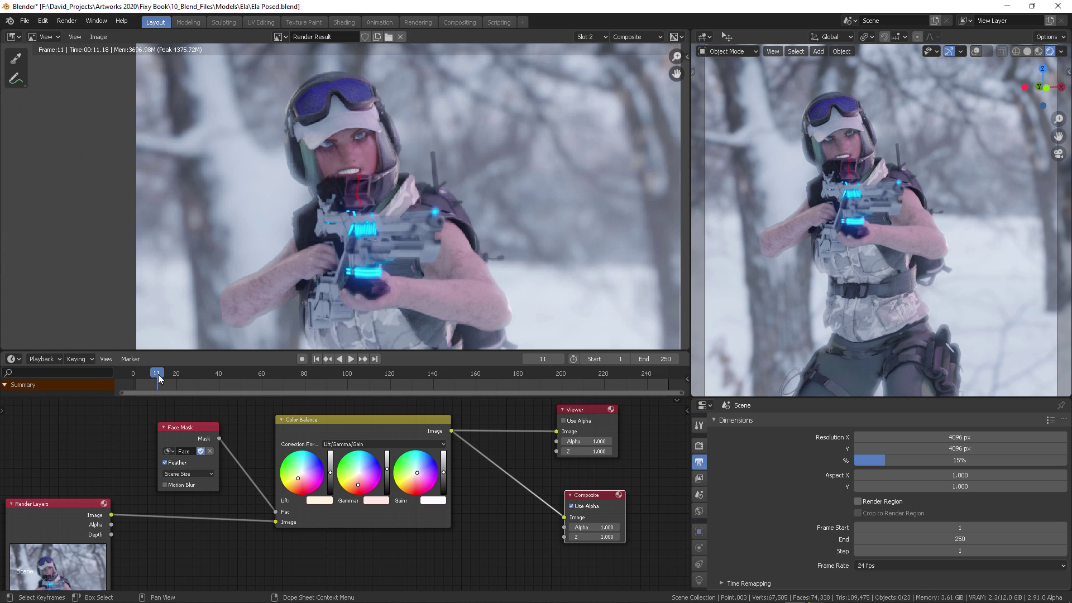
- Play and scrub through the animation timeline, stopping playback at frame 80
key(space)
drag(255, 376, 510, 272)
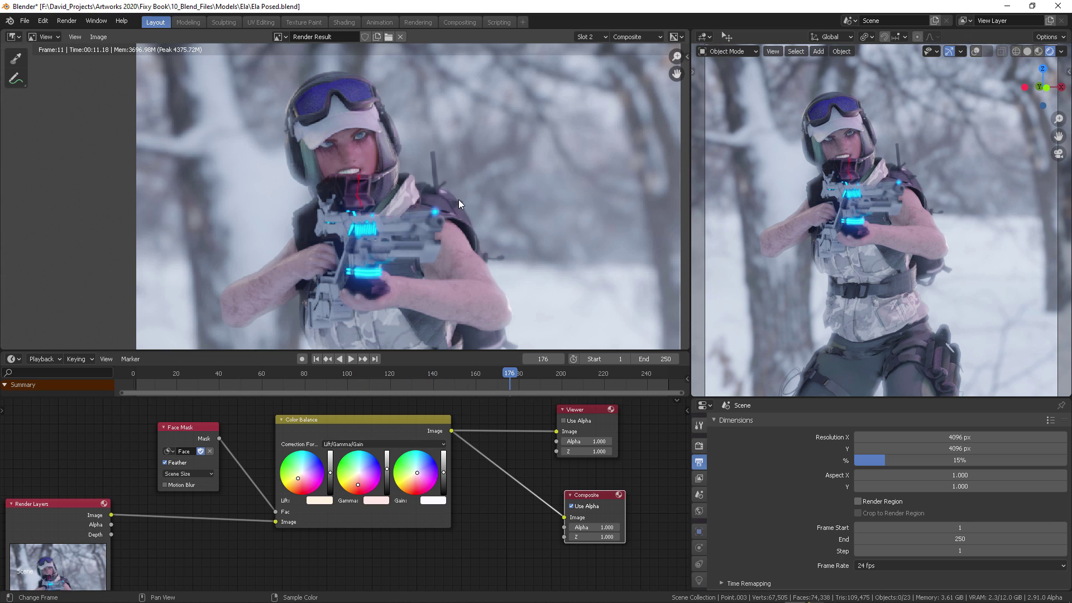
key(space)
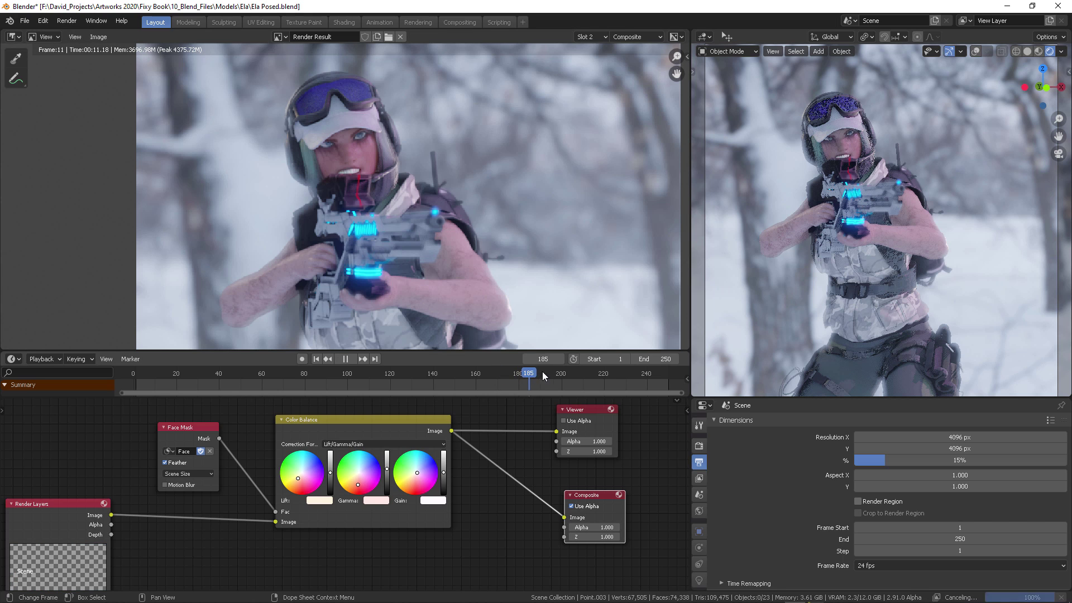
click(303, 374)
key(space)
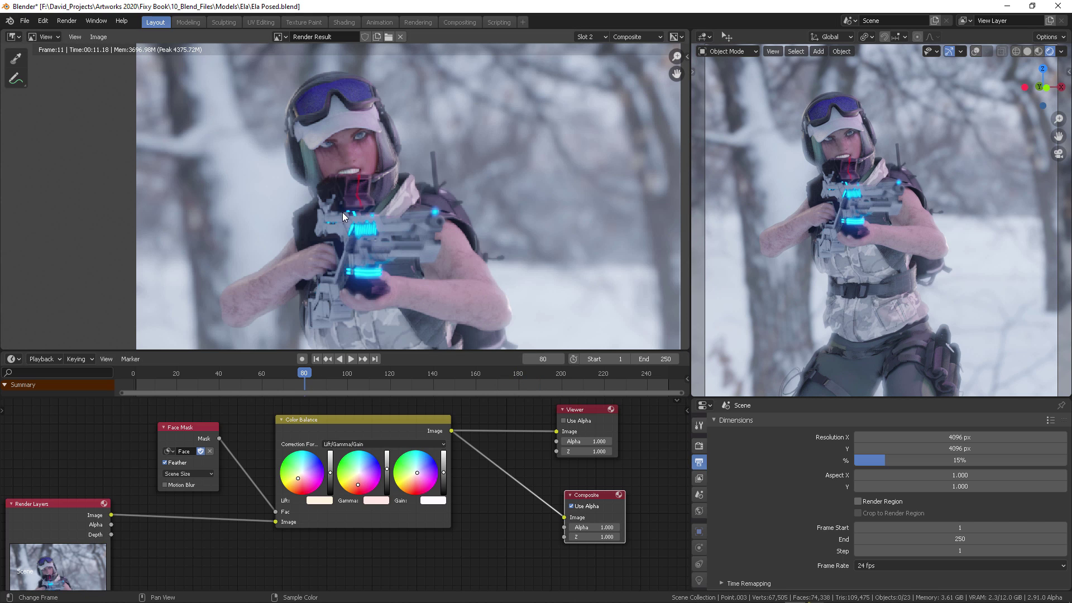
- Reposition the Render Layers node farther from the Face Mask node at the start of the node chain
middle_drag(383, 211, 380, 179)
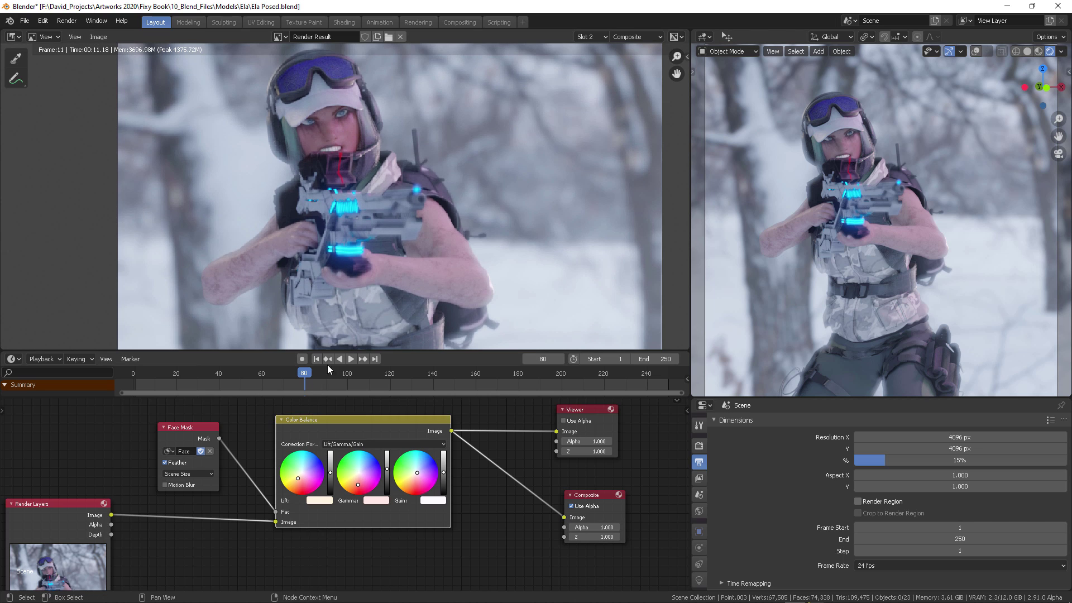
middle_drag(126, 463, 230, 432)
drag(119, 488, 75, 438)
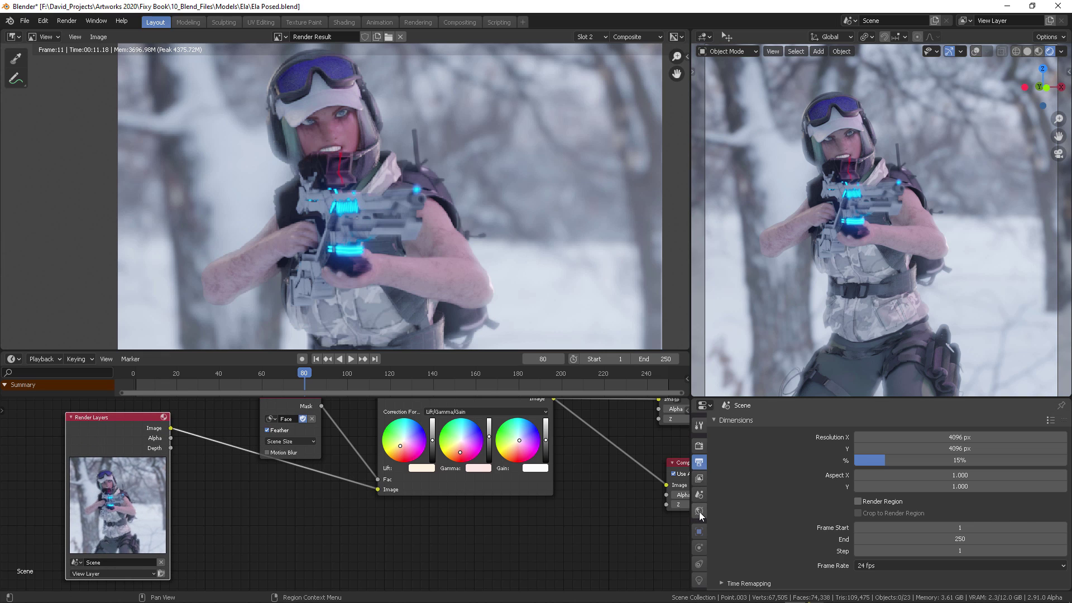
- Review the scene's output settings, the view layer's render passes and the render engine settings
scroll(705, 509, down, 2)
scroll(704, 516, down, 2)
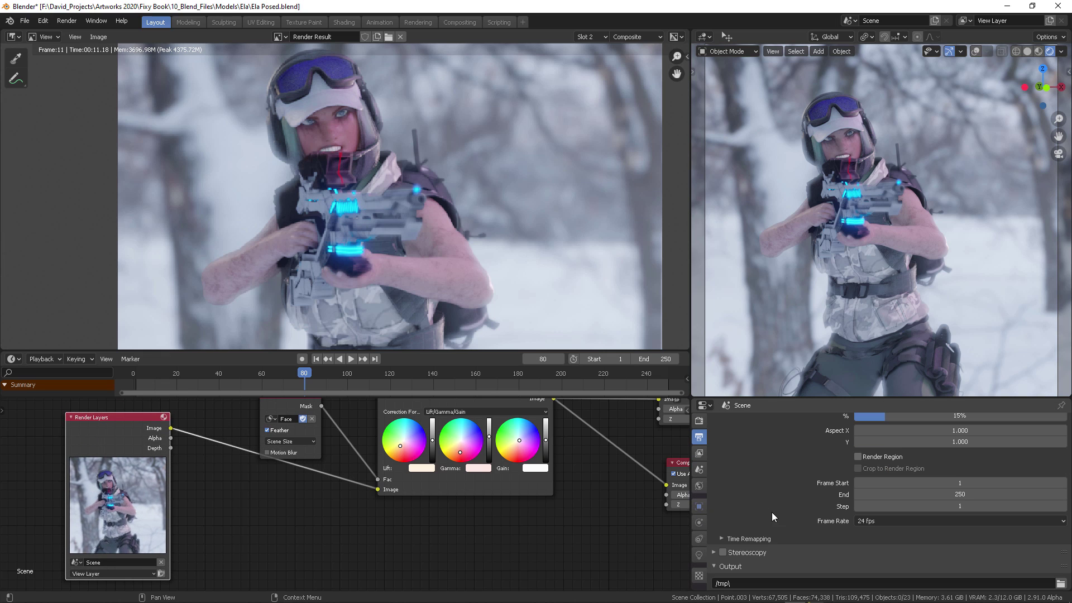
scroll(772, 512, down, 5)
click(699, 452)
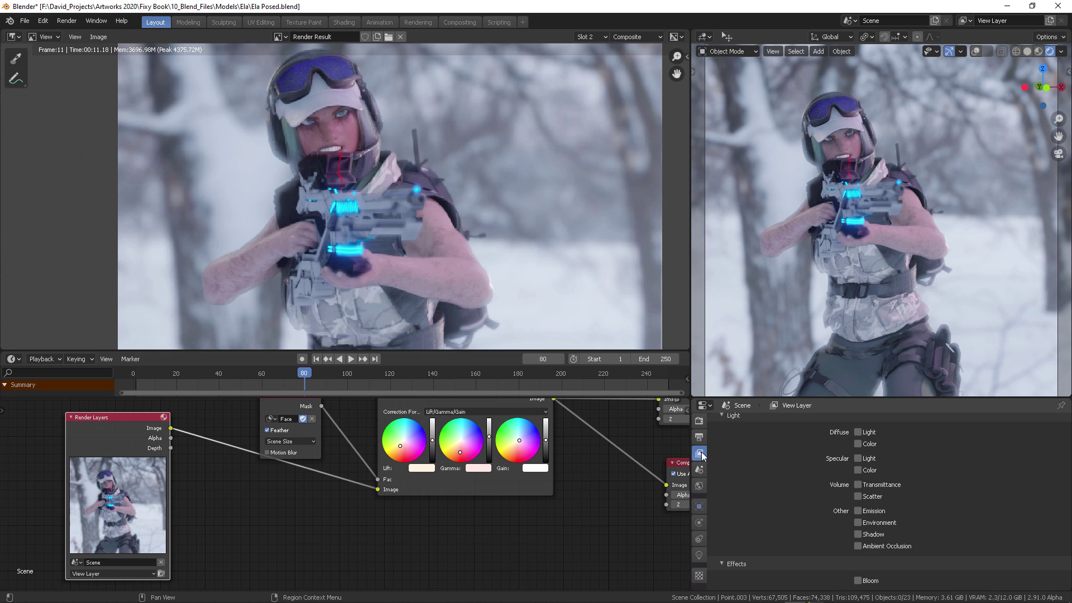
scroll(765, 451, up, 6)
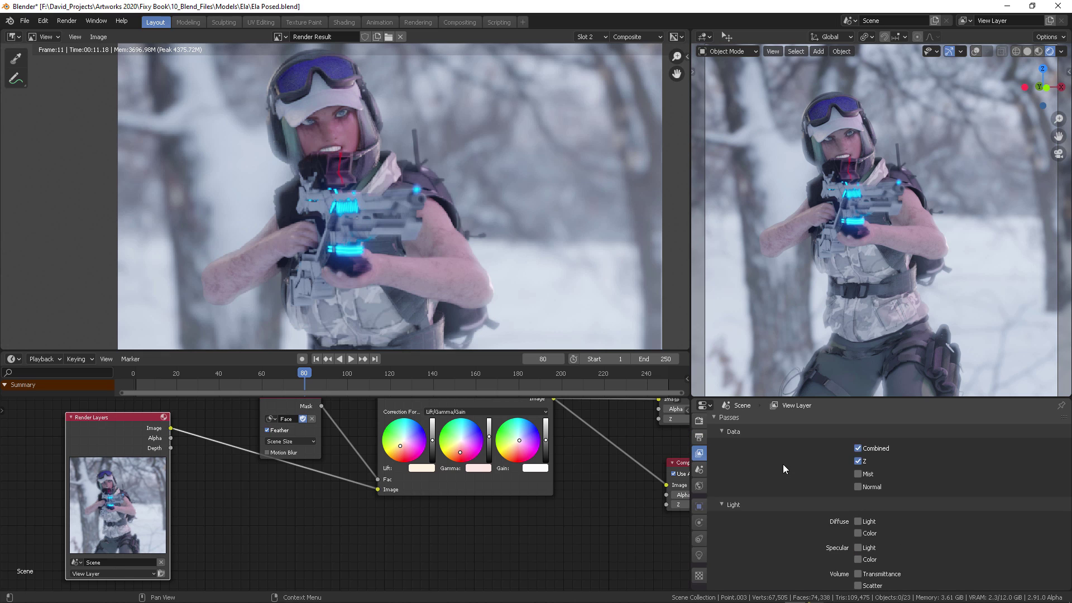
click(700, 437)
click(699, 421)
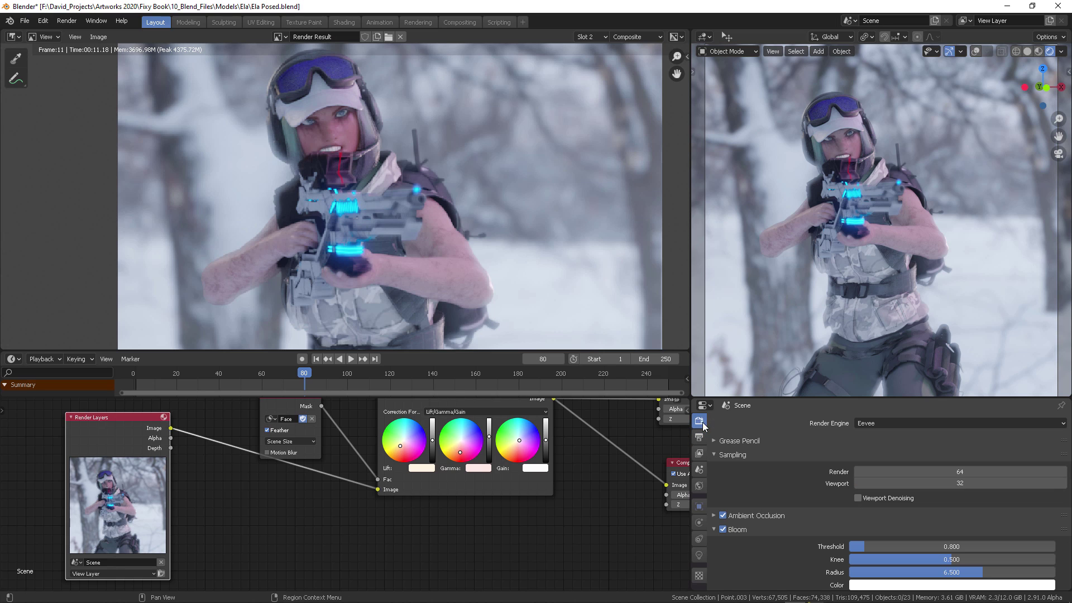
click(904, 423)
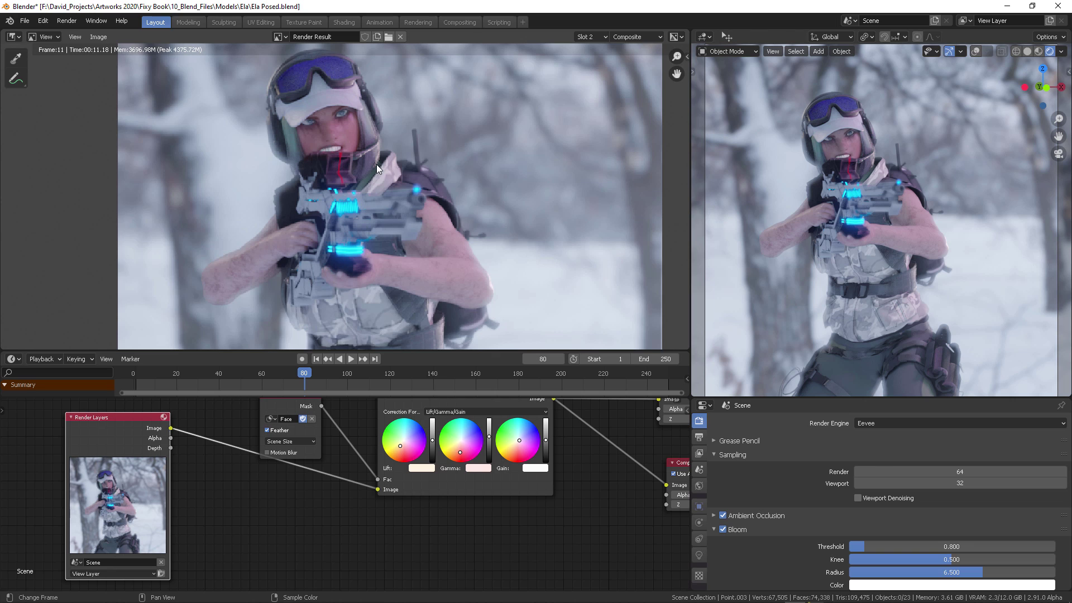
- Rearrange the Face Mask and Color Balance nodes between the Render Layers node and the output nodes
scroll(391, 126, up, 1)
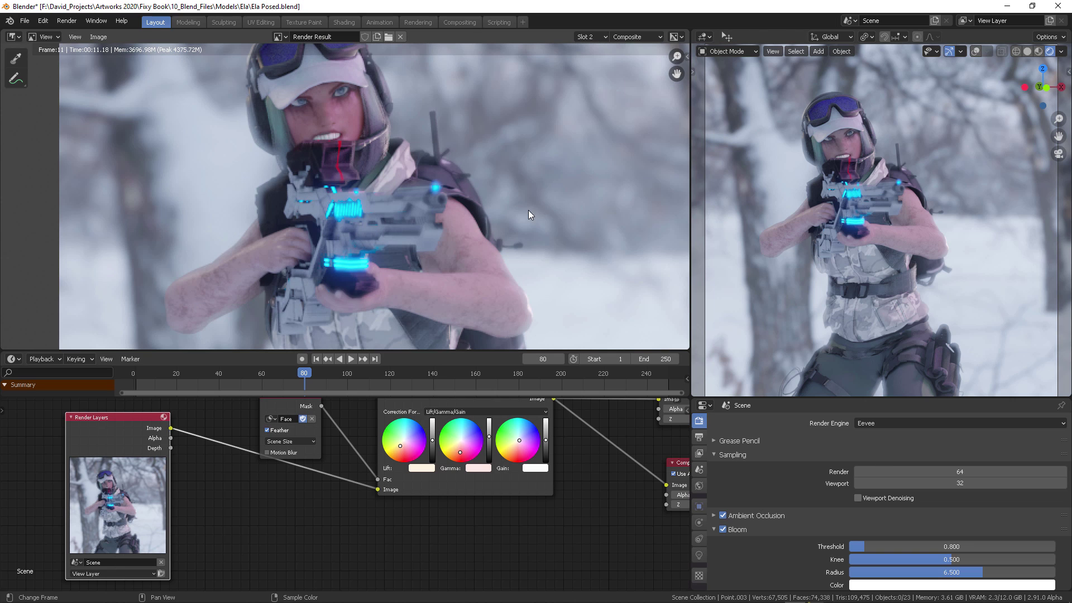
middle_drag(431, 139, 449, 258)
middle_drag(321, 517, 289, 575)
drag(256, 452, 258, 417)
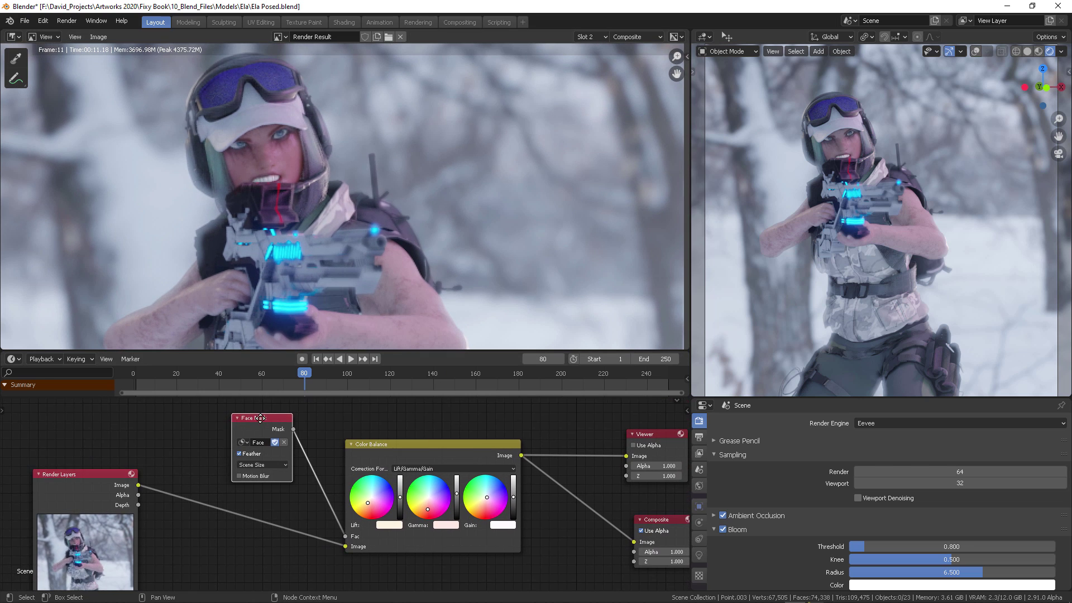
drag(391, 444, 364, 434)
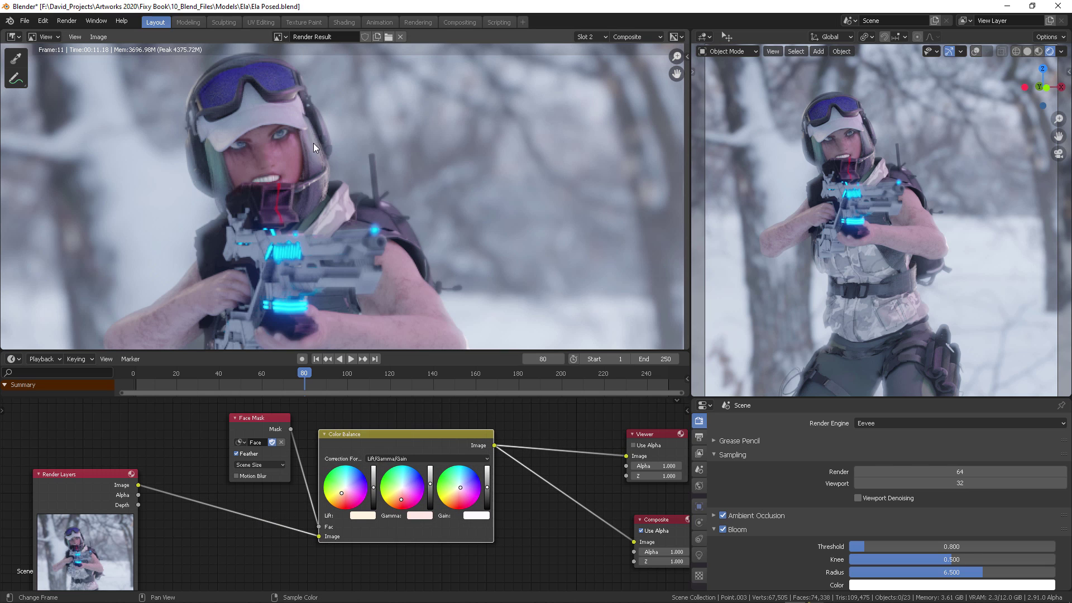
middle_drag(237, 424, 272, 427)
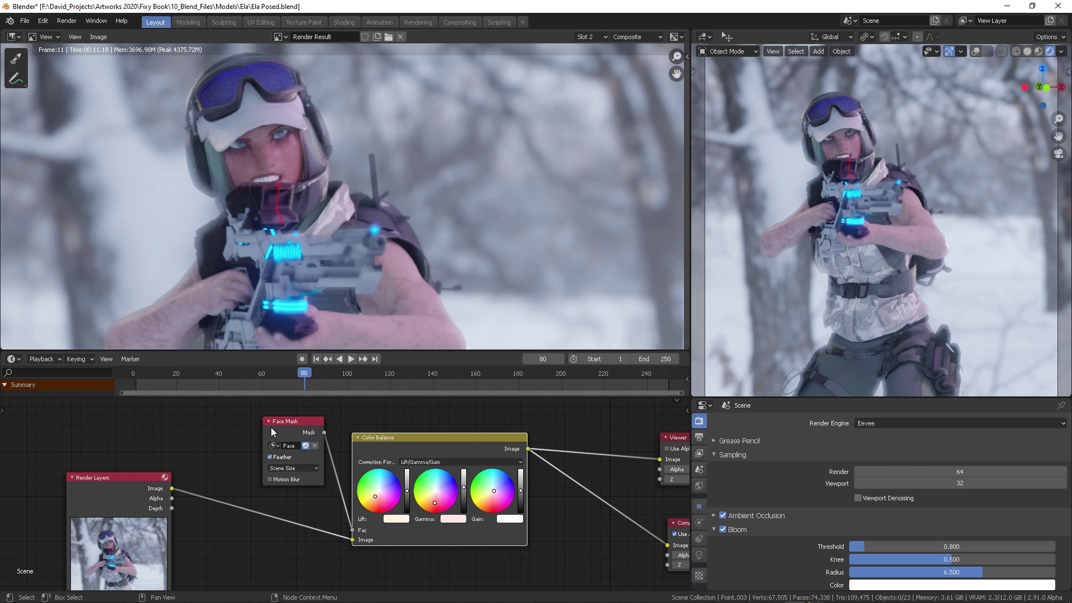
drag(277, 422, 239, 426)
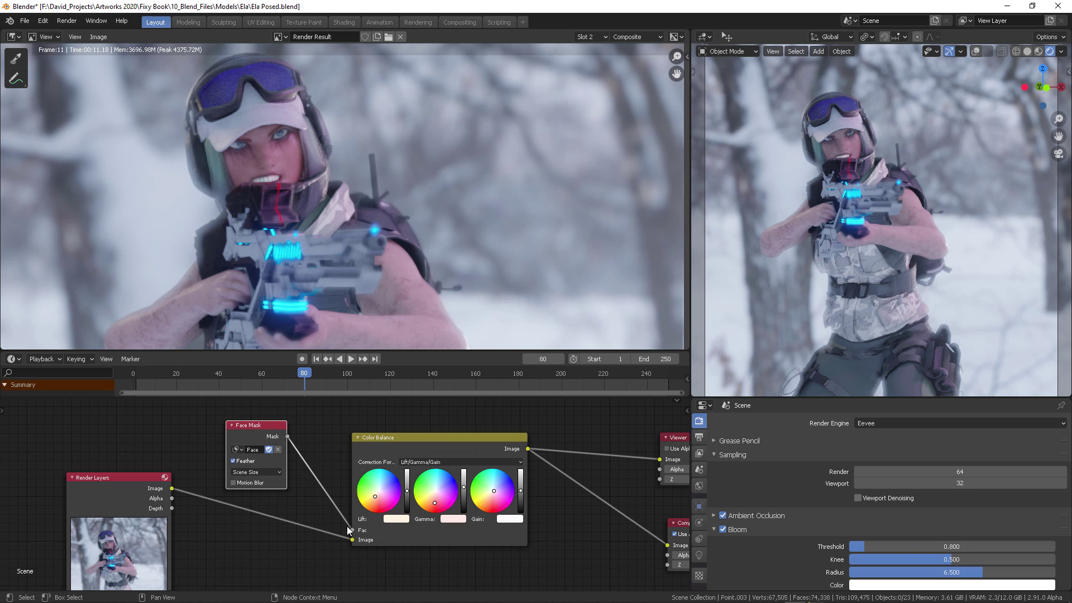
mouse_move(385, 436)
mouse_down()
mouse_move(351, 446)
mouse_move(374, 448)
mouse_up()
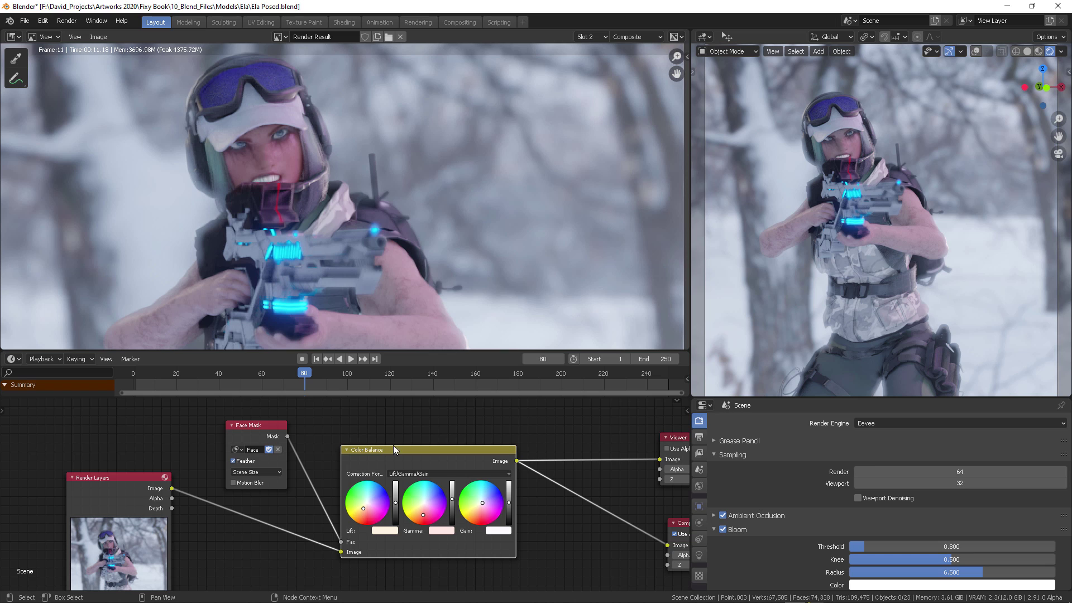